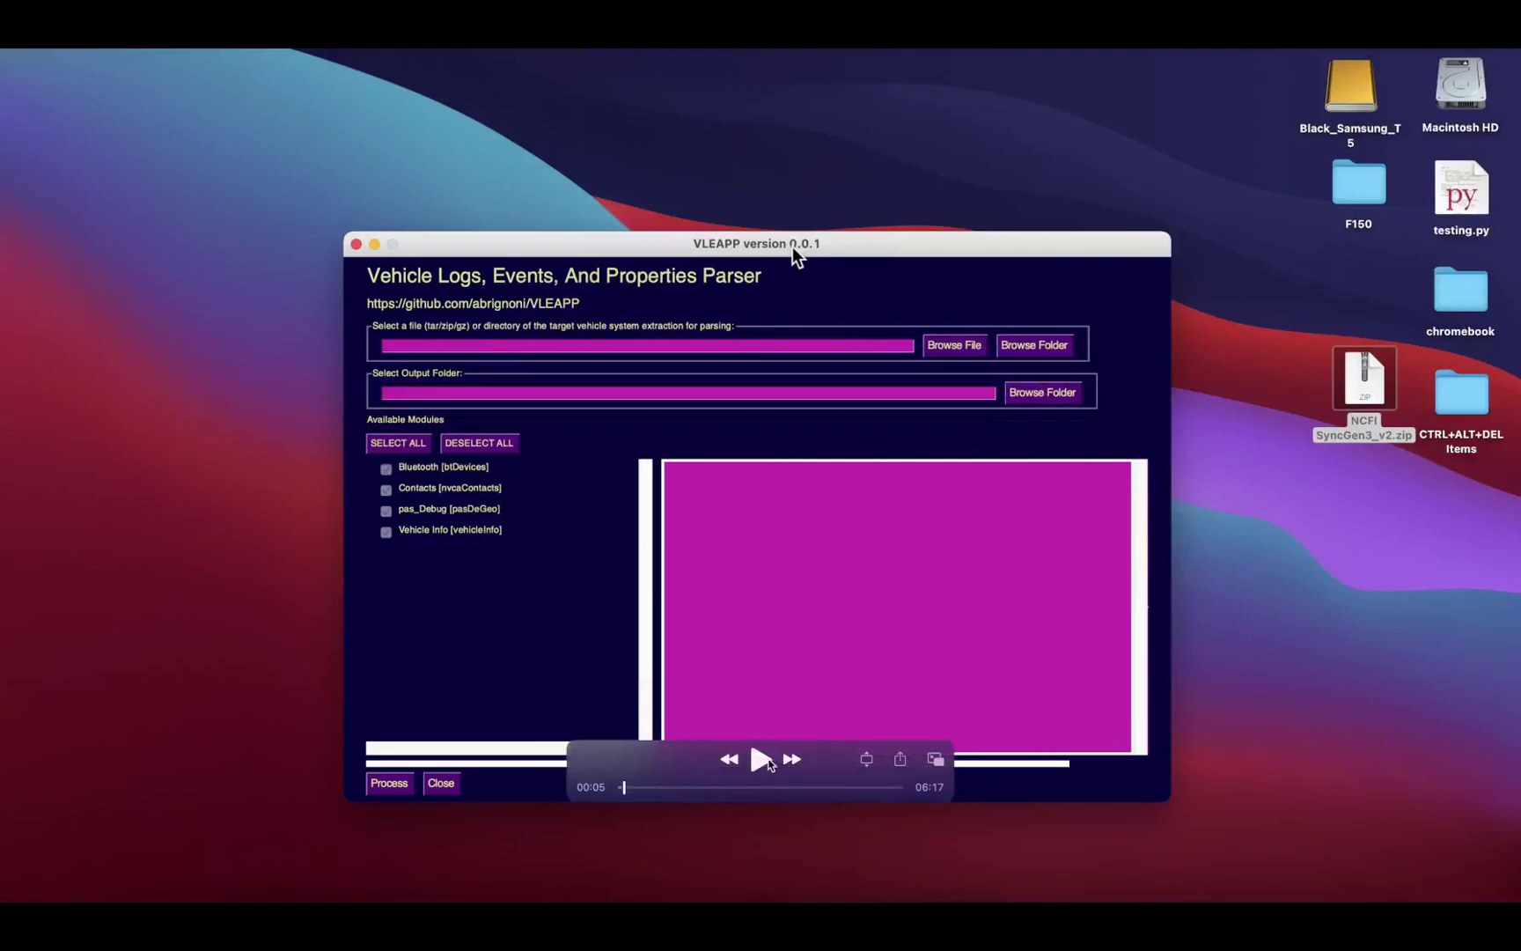
Choose NCFI SyncGen3_v2.zip on the Desktop as the extraction source
click(968, 345)
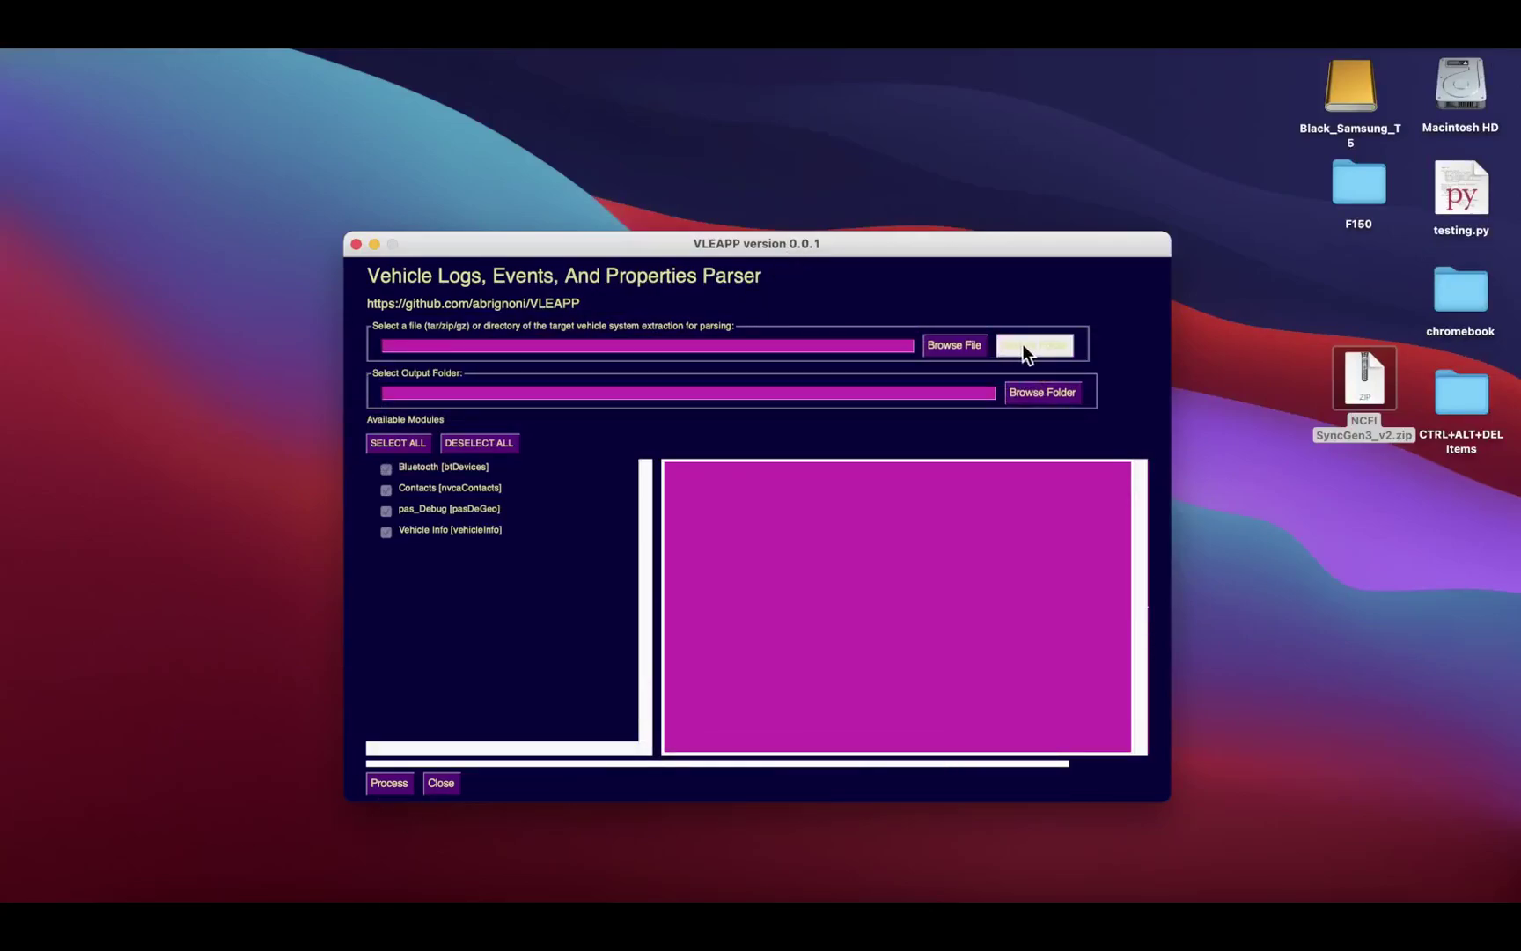
click(961, 346)
click(490, 304)
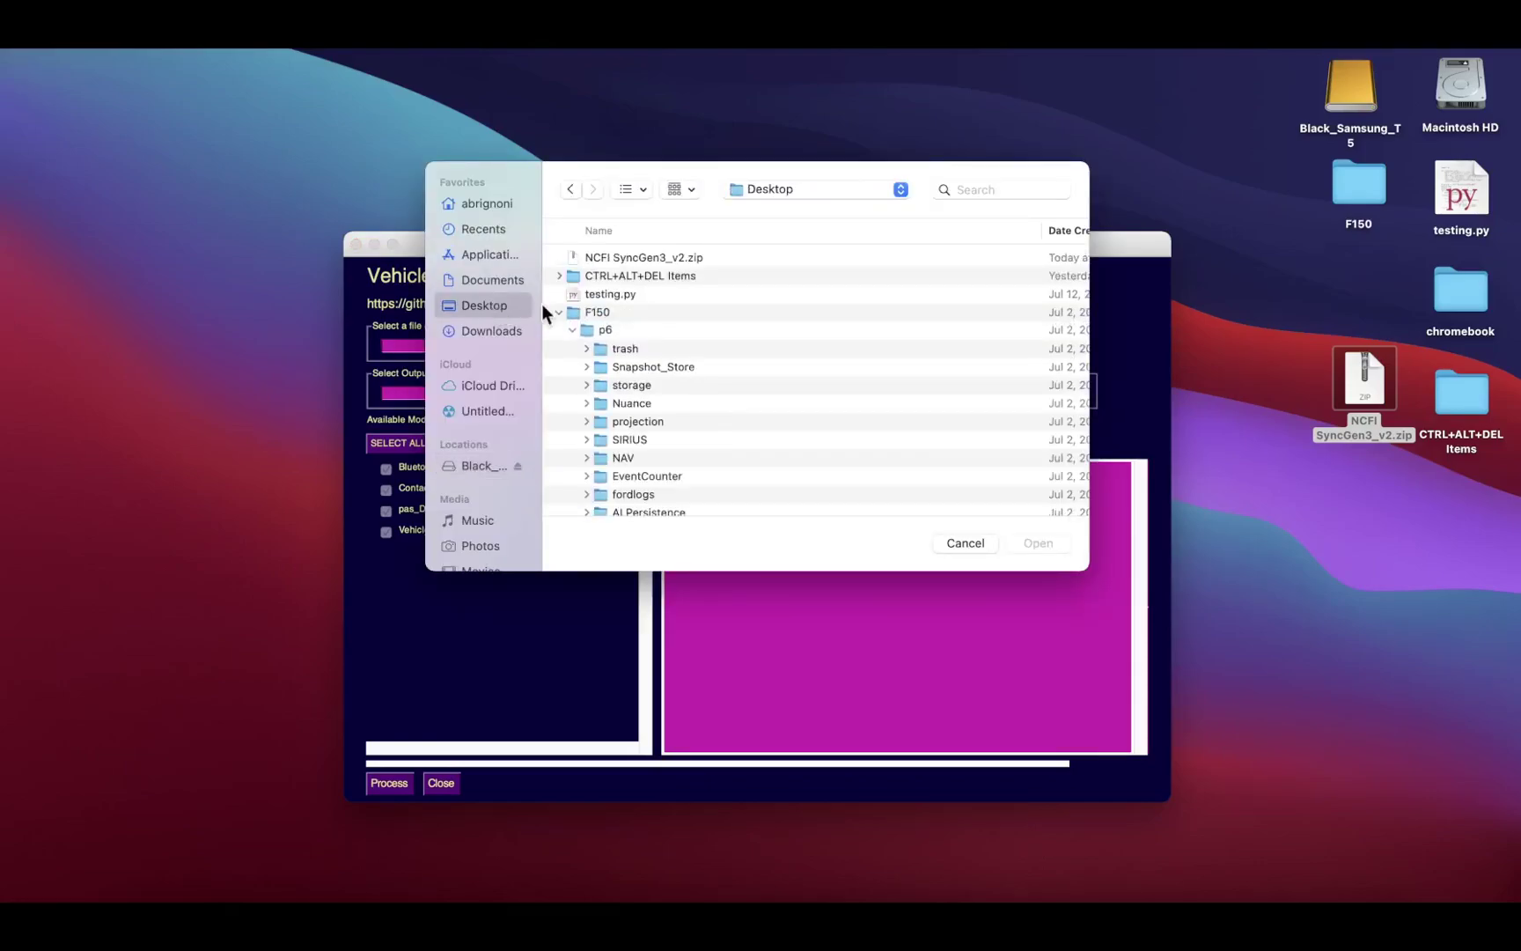
click(569, 317)
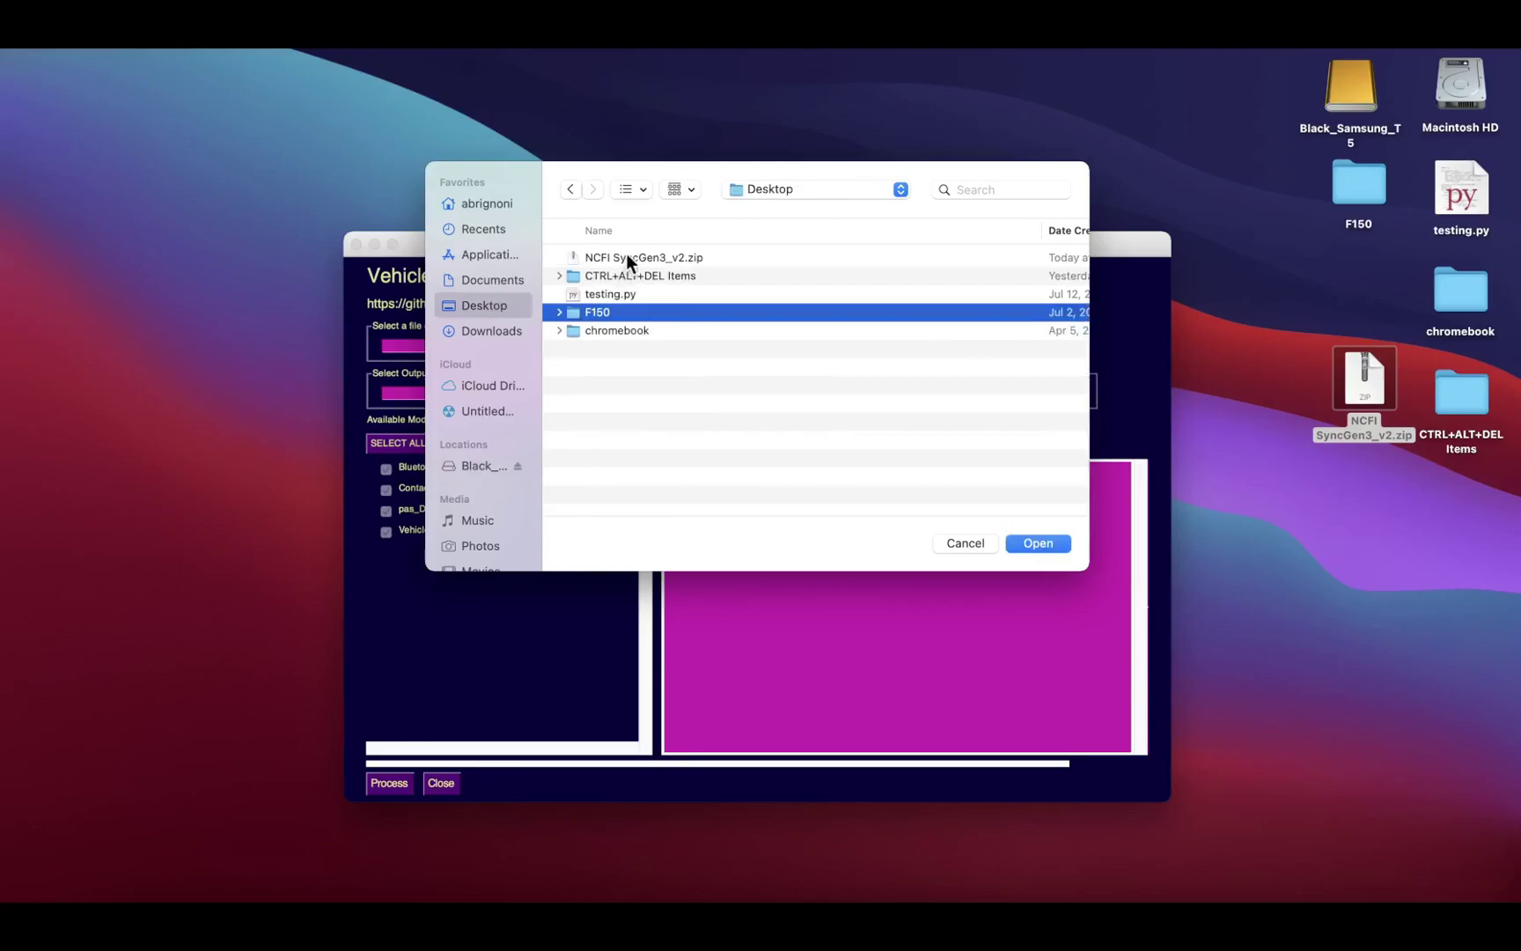
click(626, 255)
click(1061, 542)
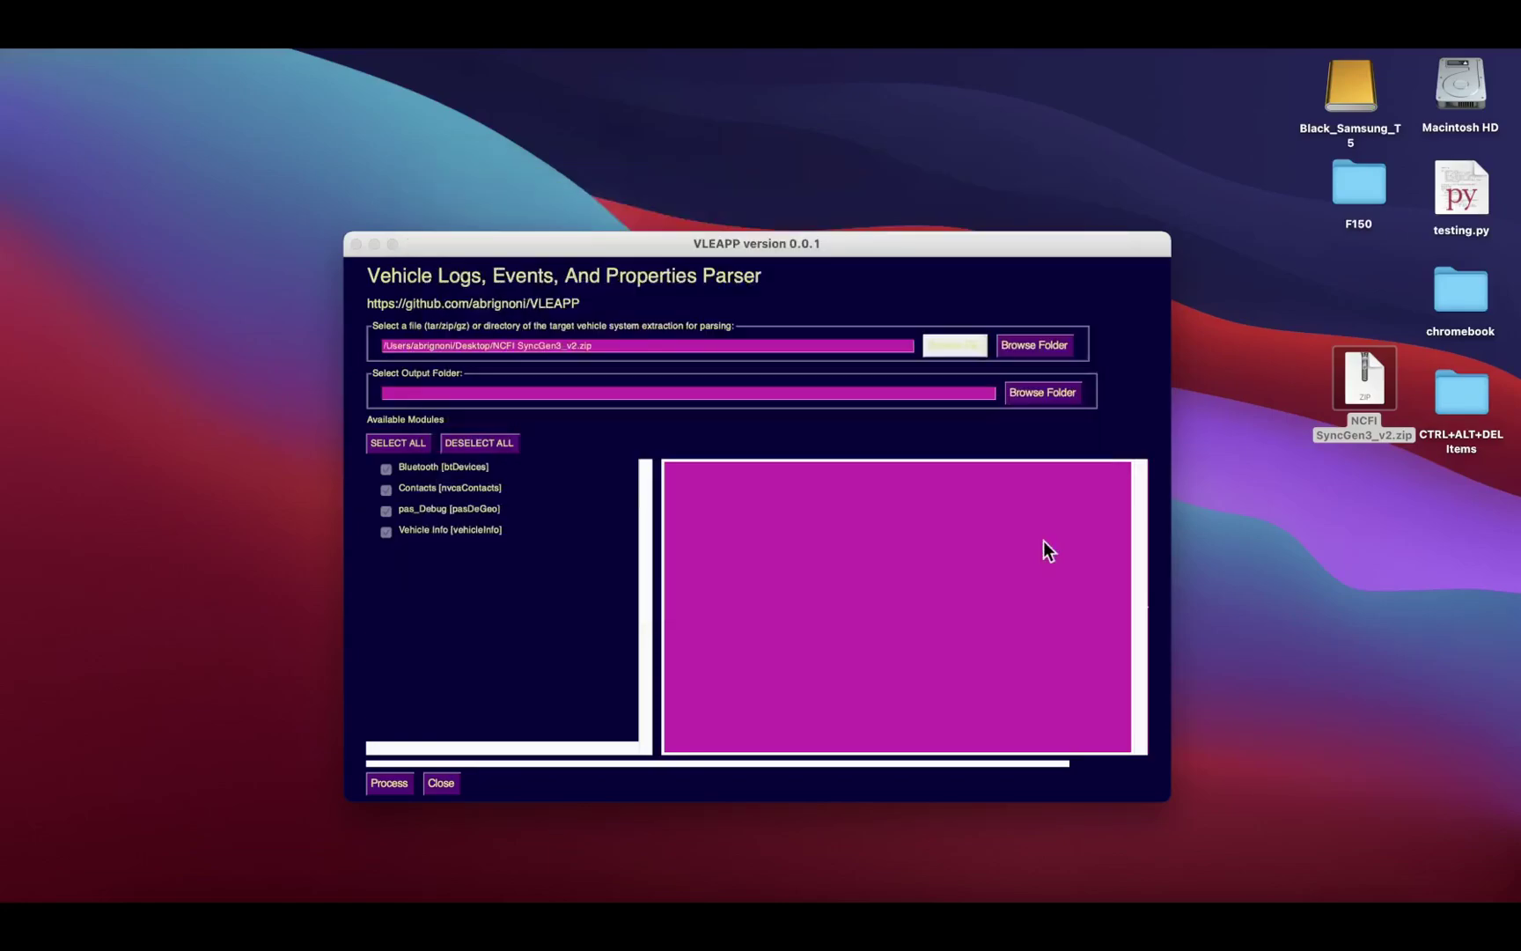
Set the Output folder on Black_Samsung_T5 as the report destination
click(1062, 395)
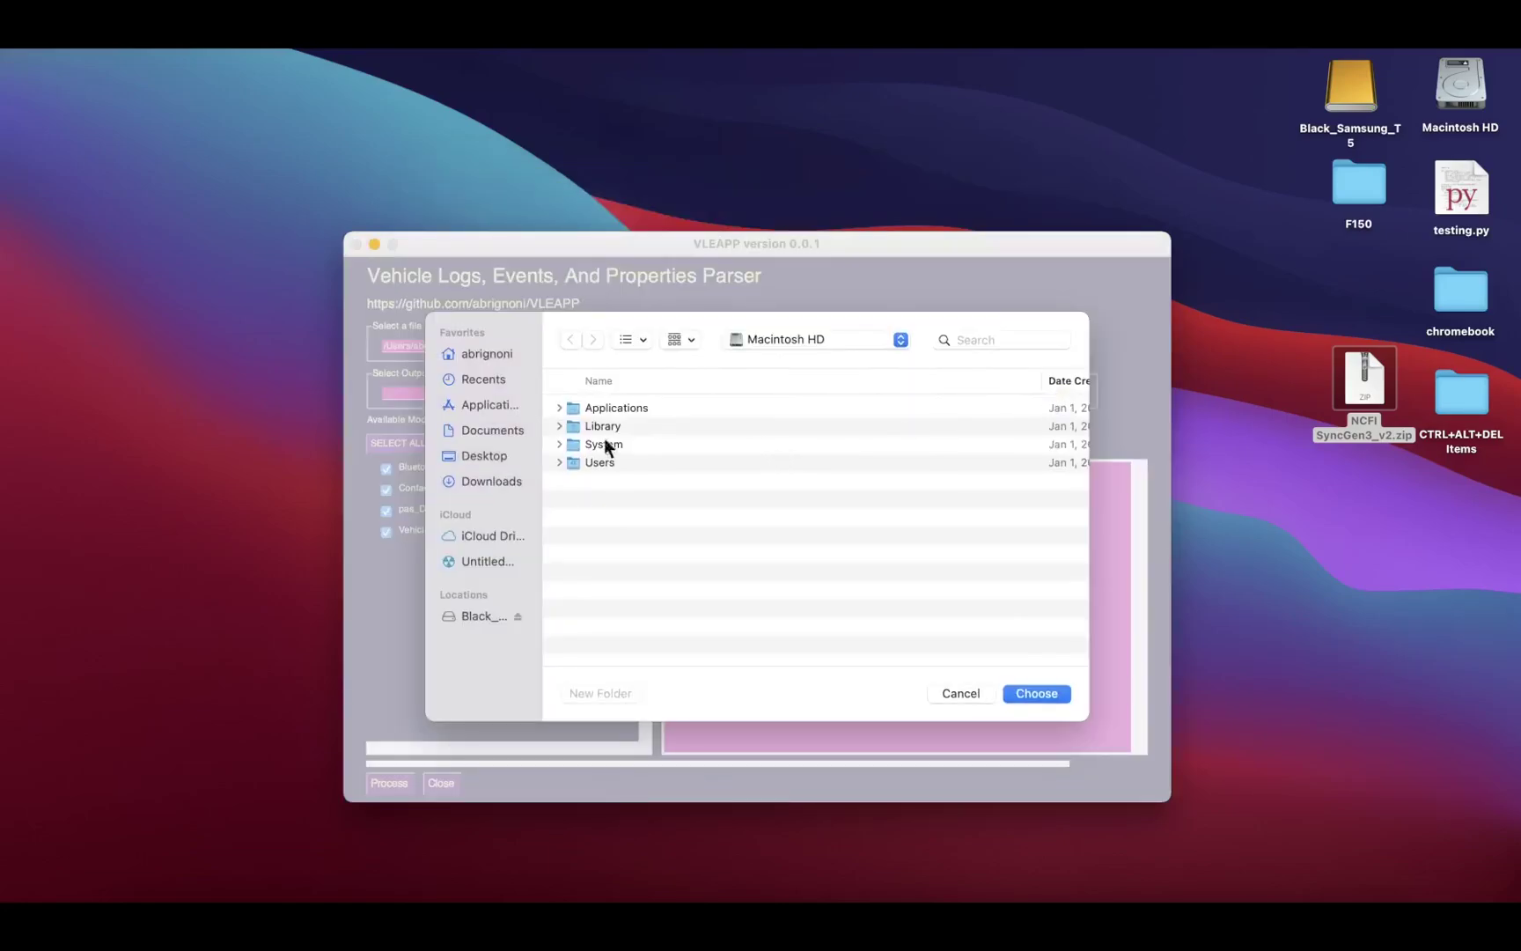
click(485, 619)
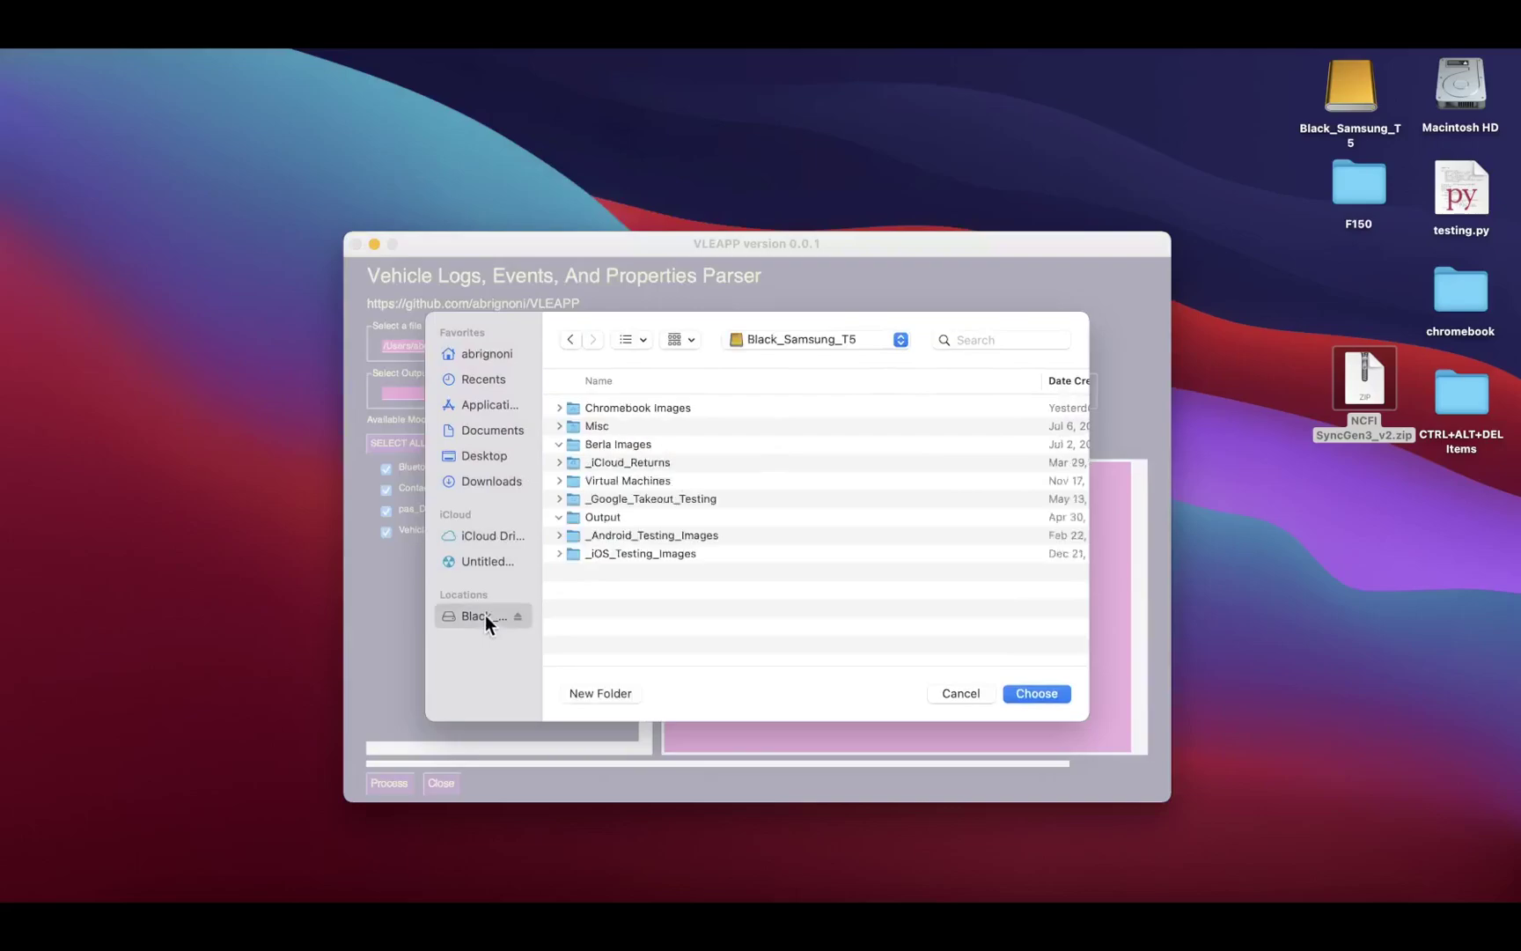
click(559, 445)
click(616, 519)
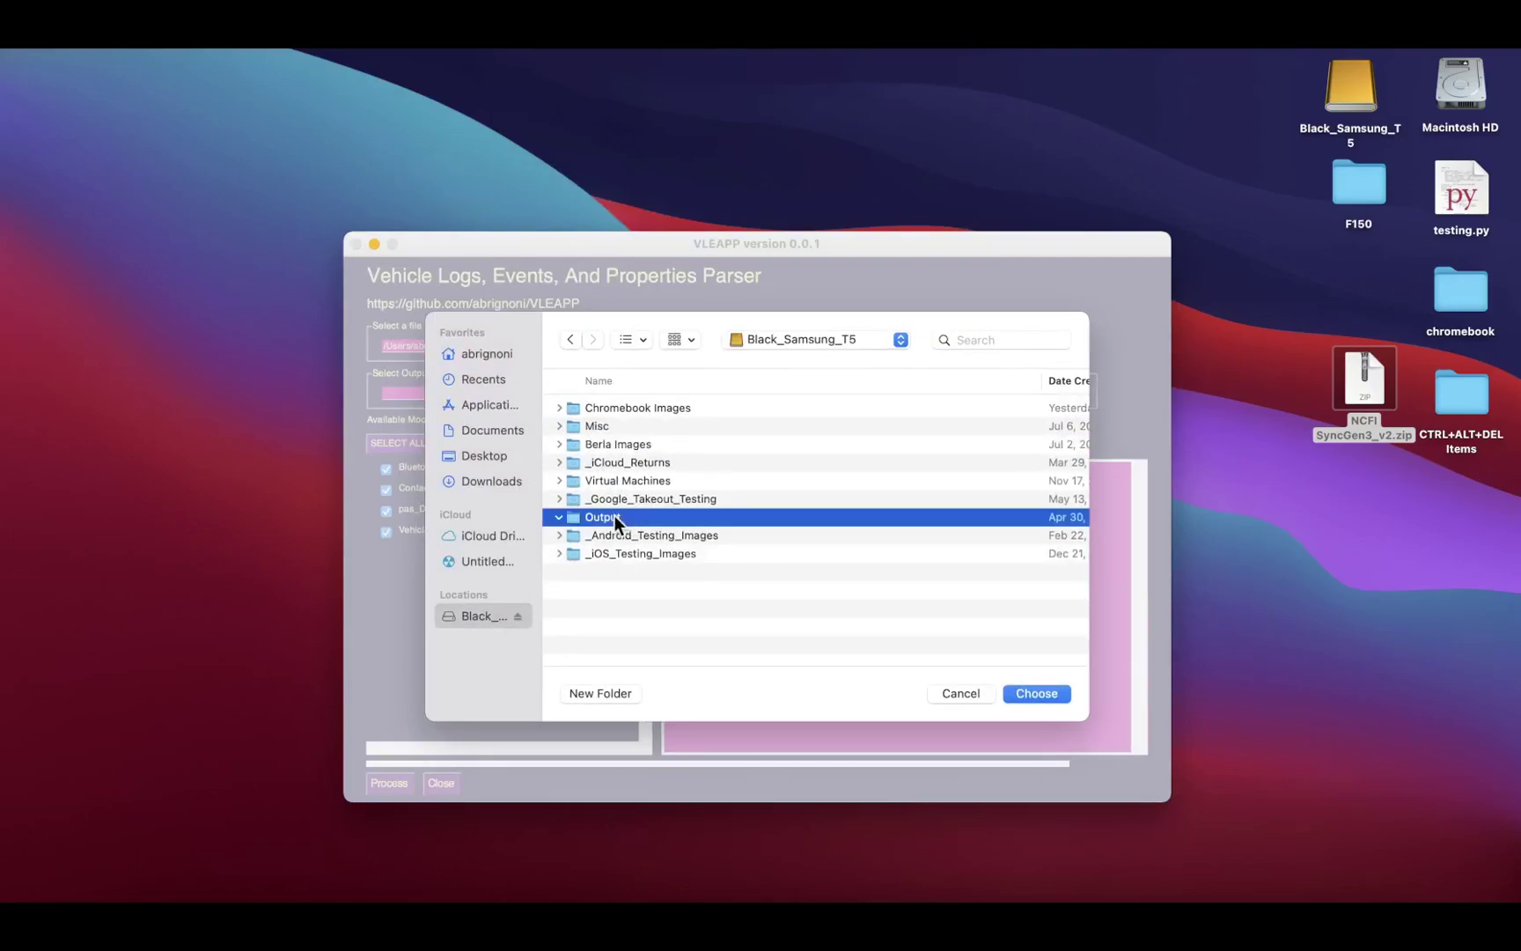
click(1036, 692)
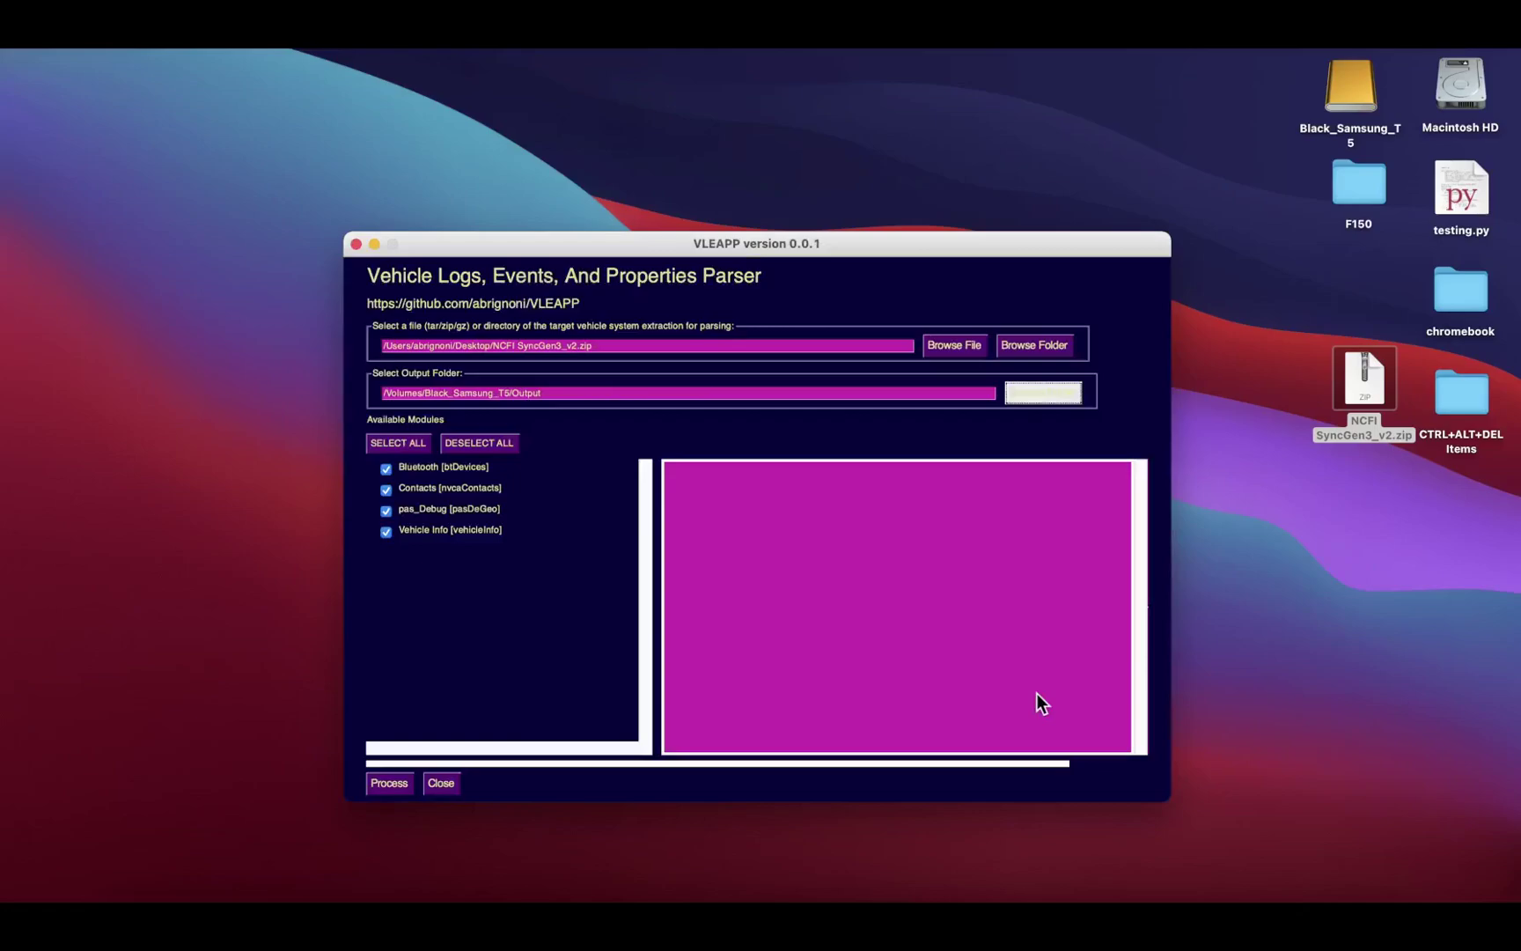
Enable all four parsing modules, process the SyncGen3 extraction, and dismiss the completion message
click(477, 443)
click(393, 444)
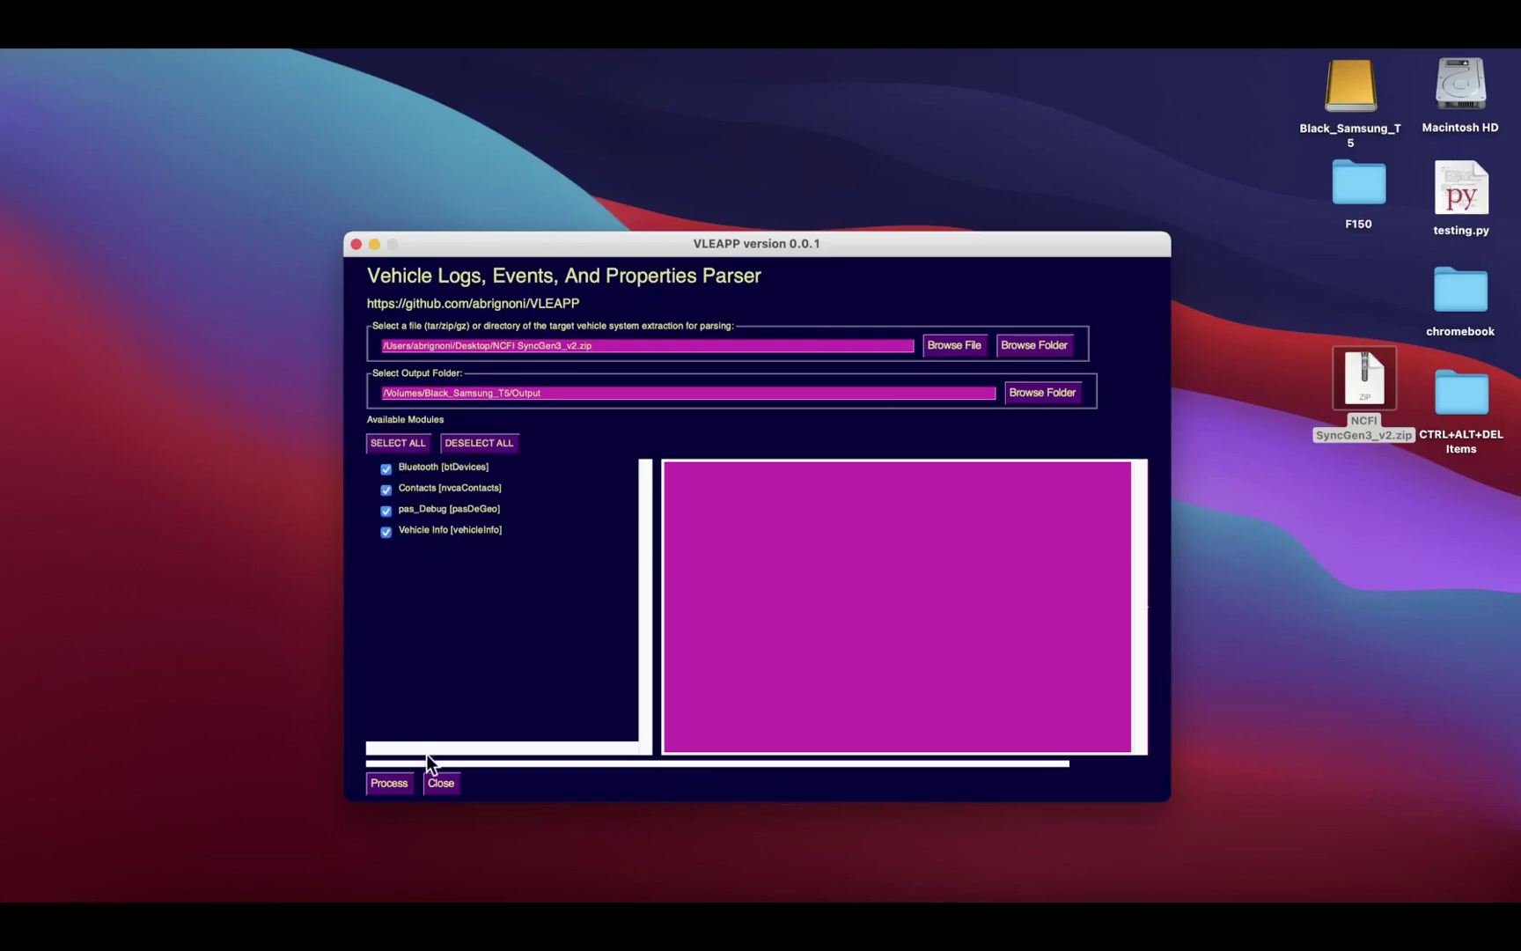
click(390, 783)
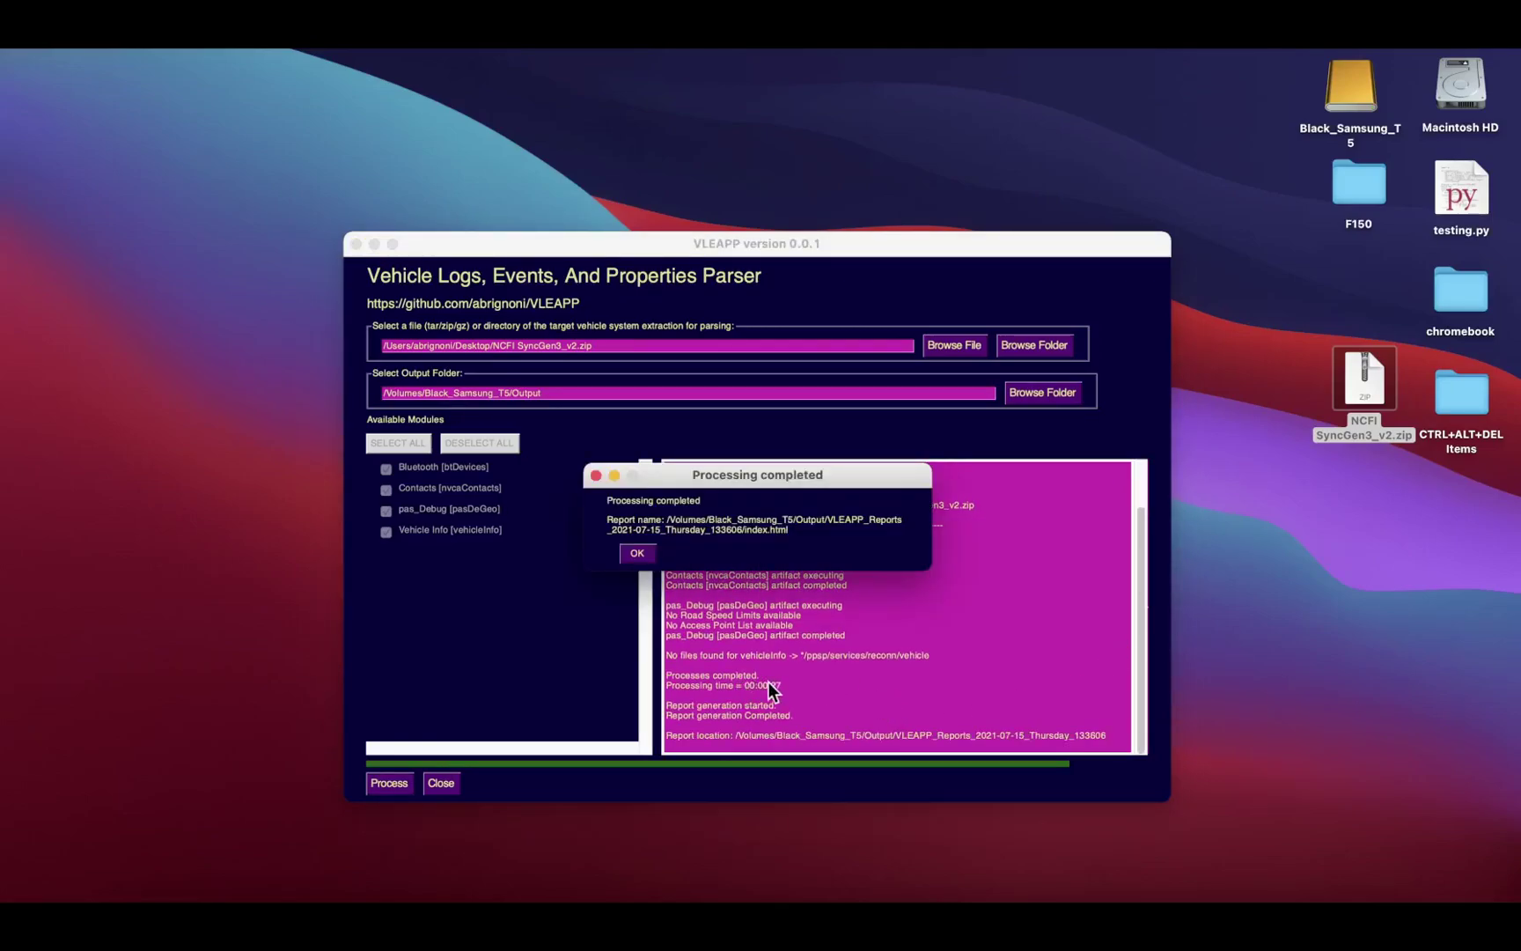
click(638, 555)
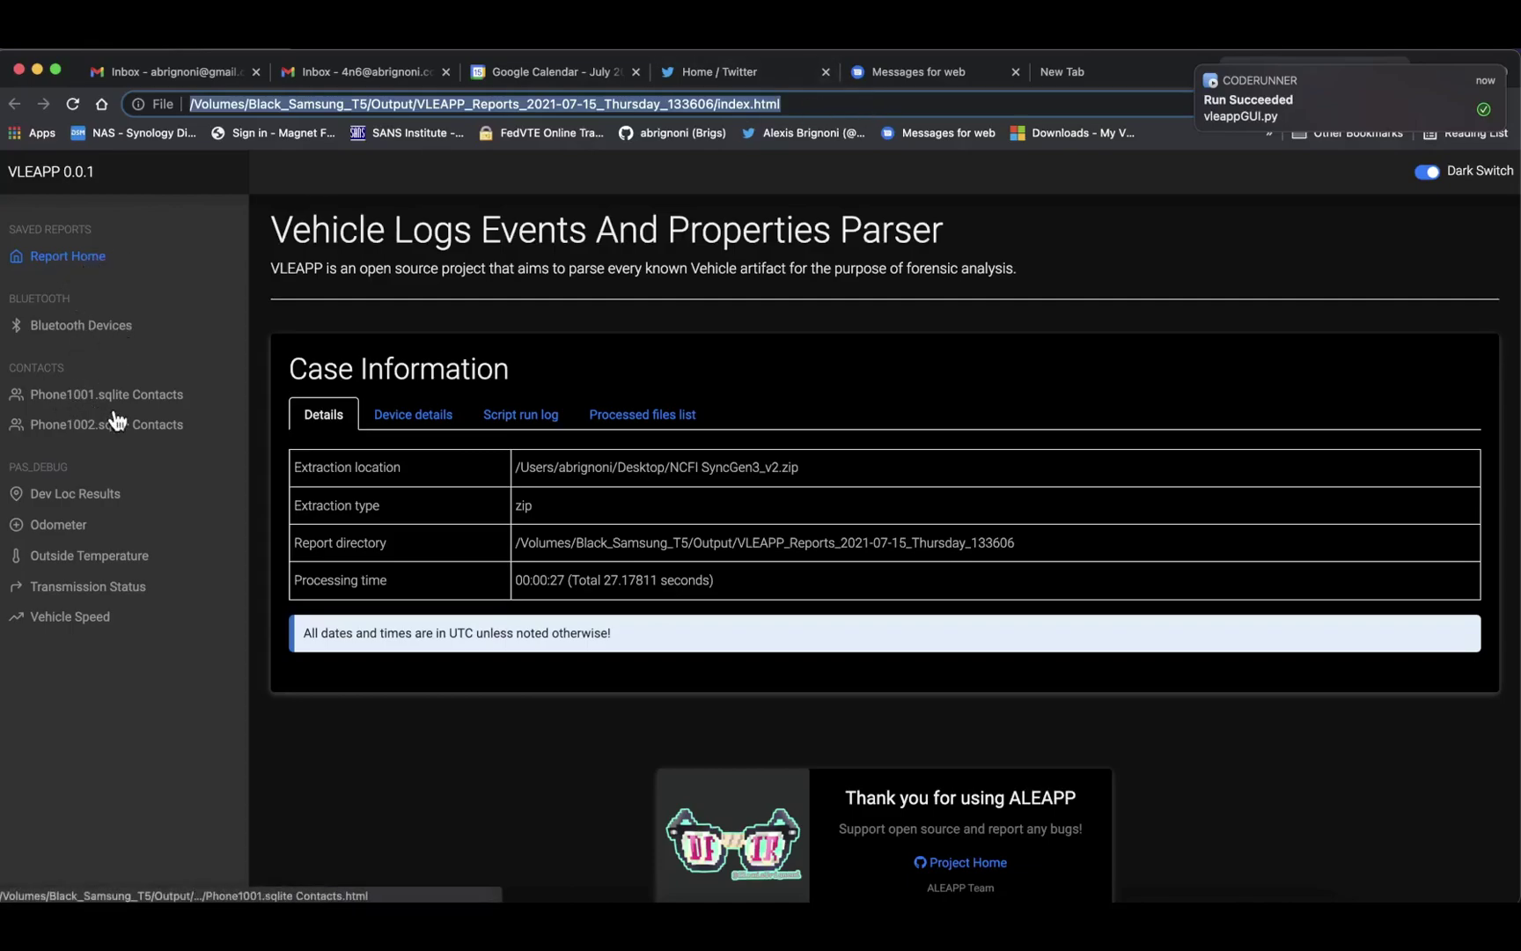
Review the report's Device details, Script run log and Processed files list, then return to Details
click(428, 421)
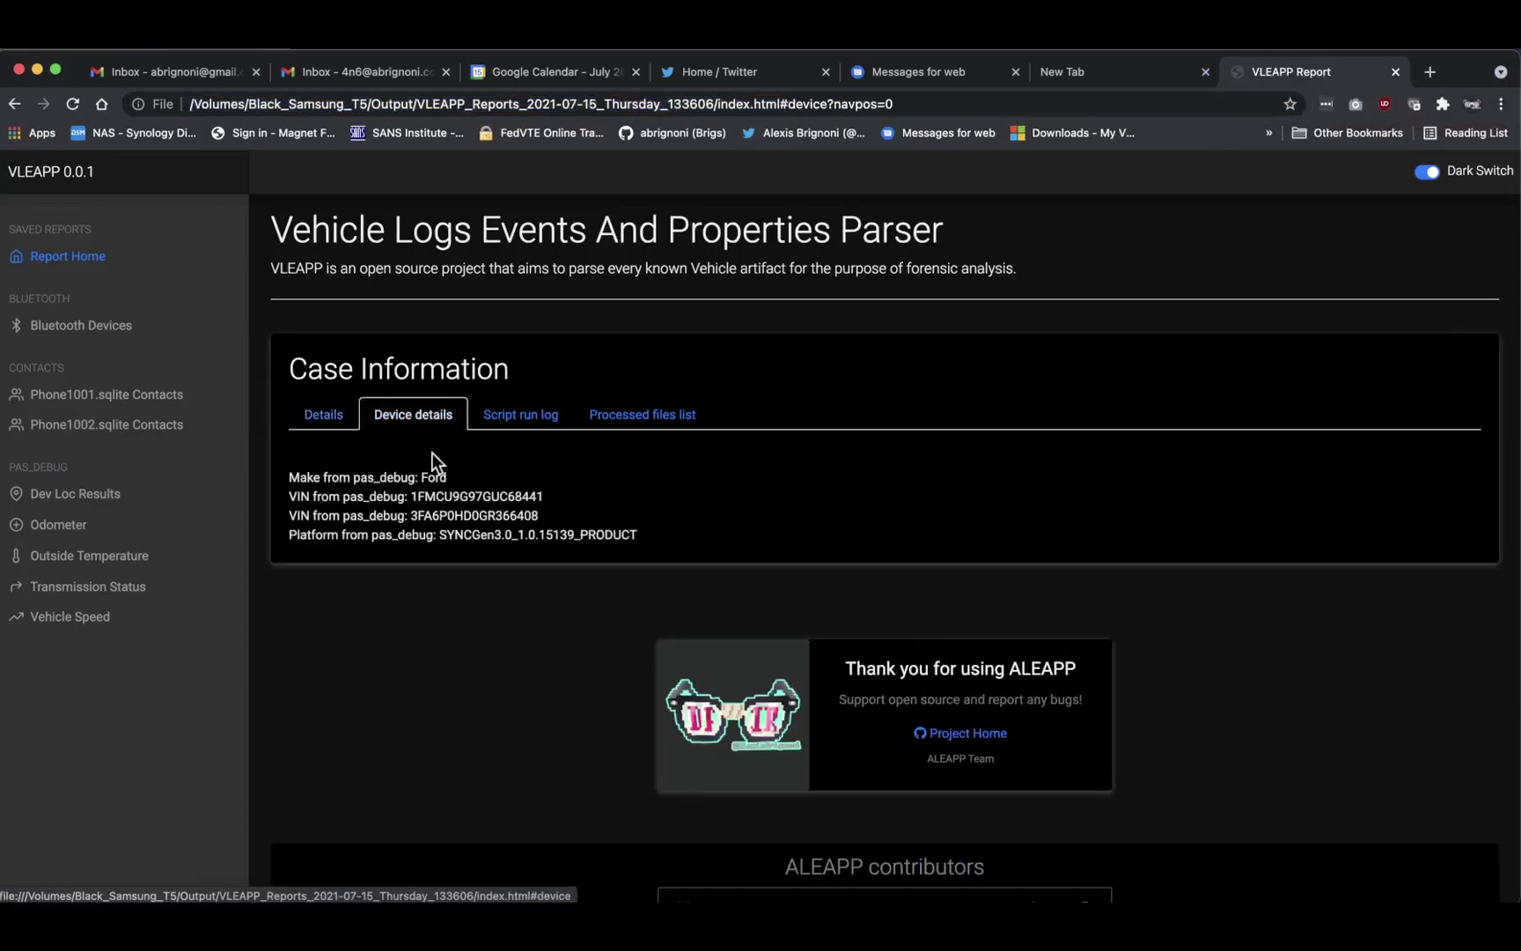
click(508, 425)
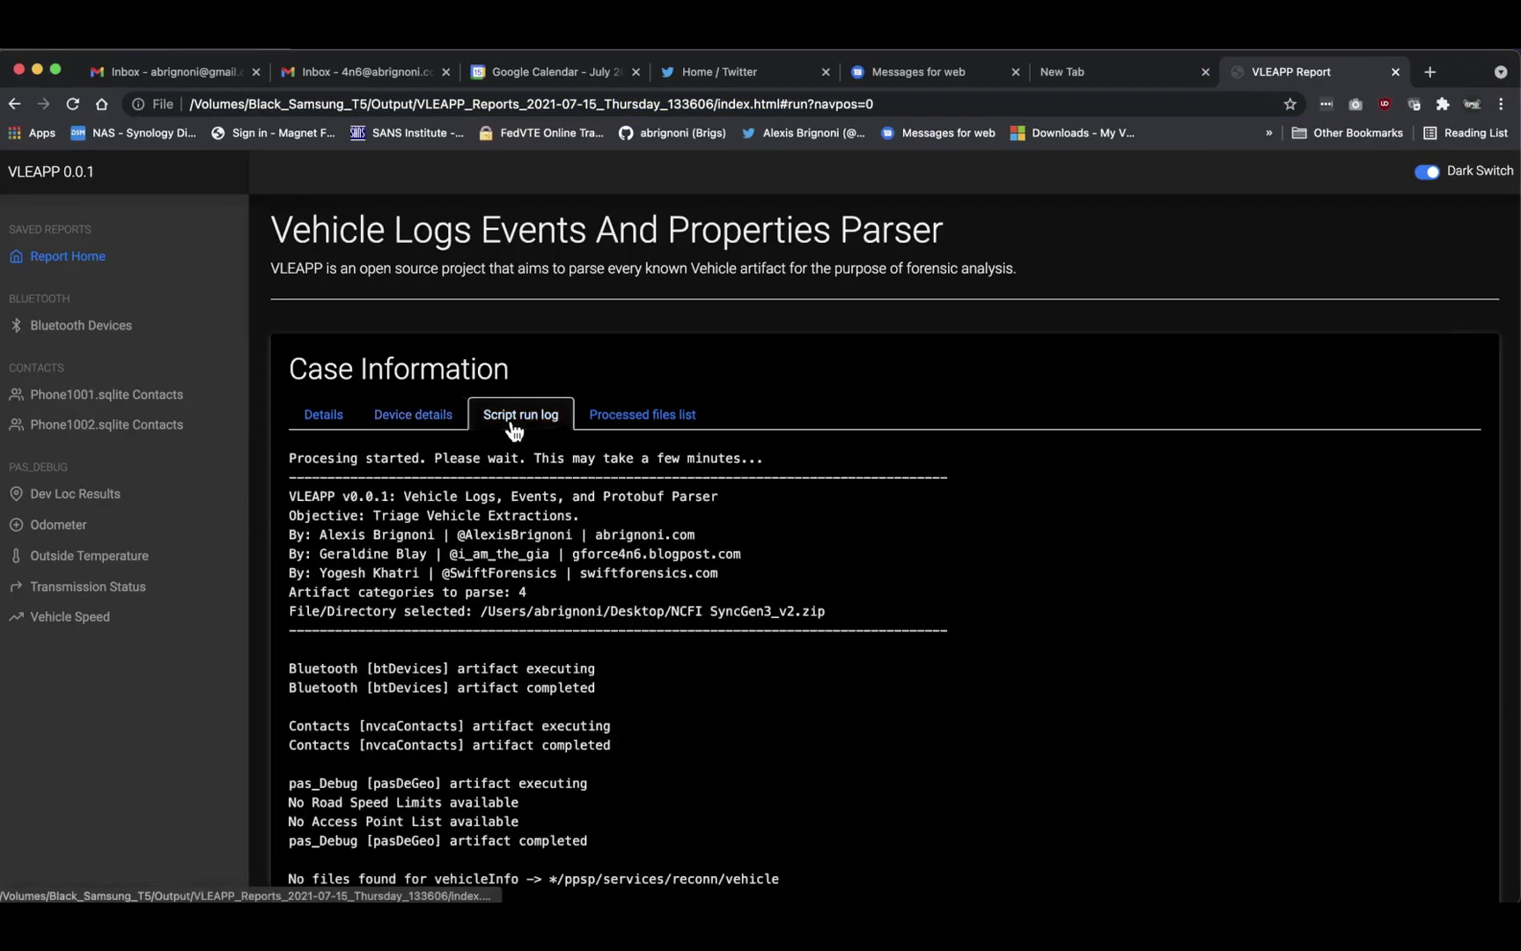
scroll(450, 661, down, 4)
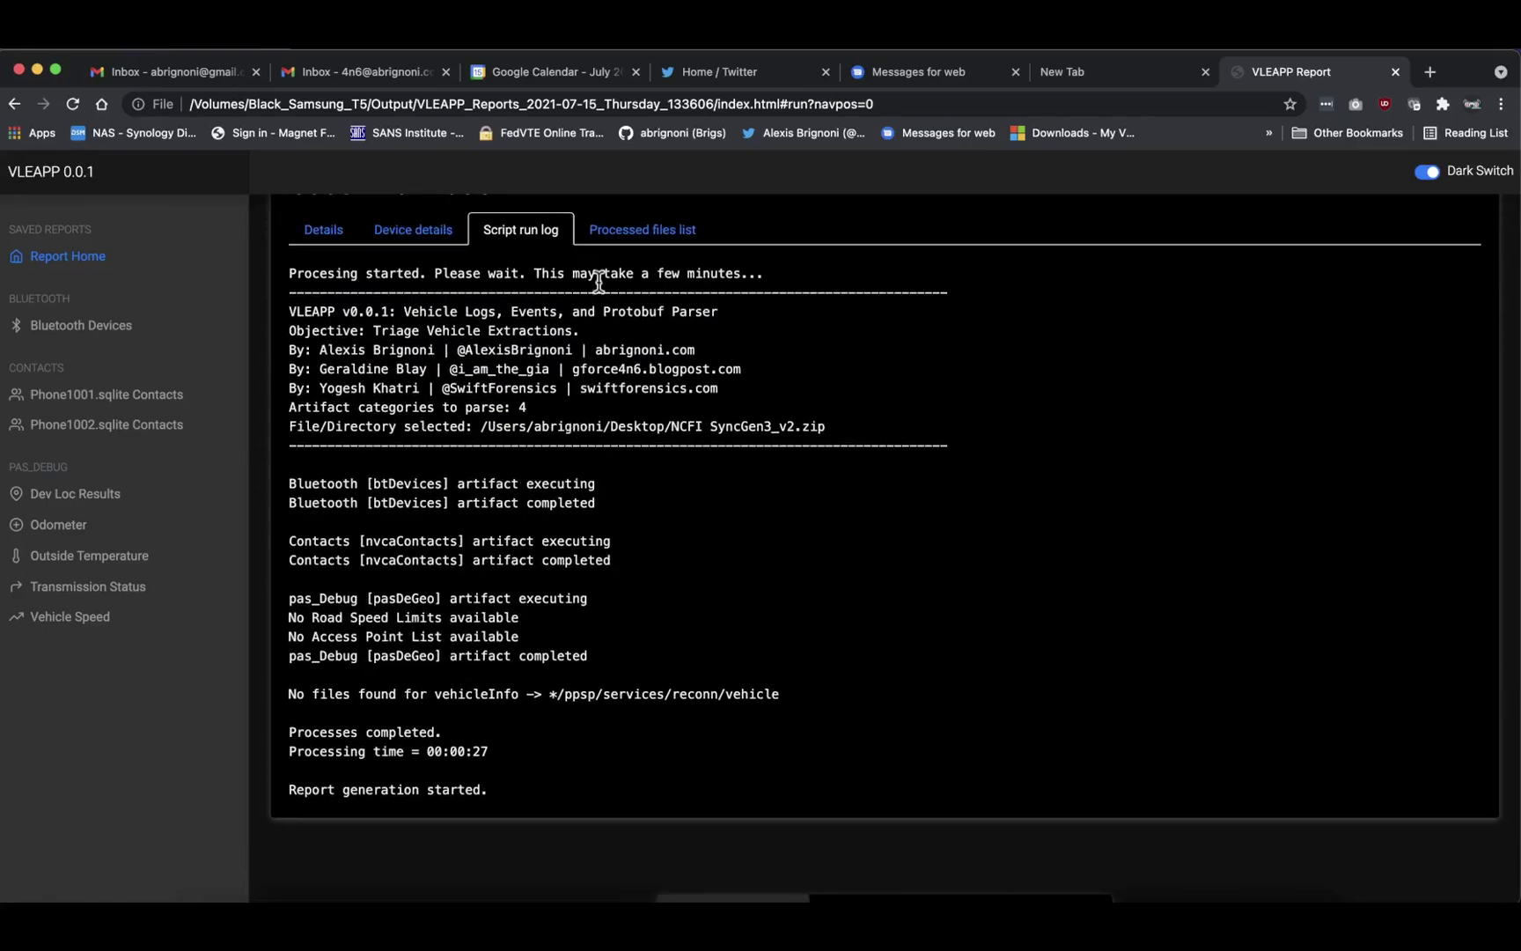
click(631, 236)
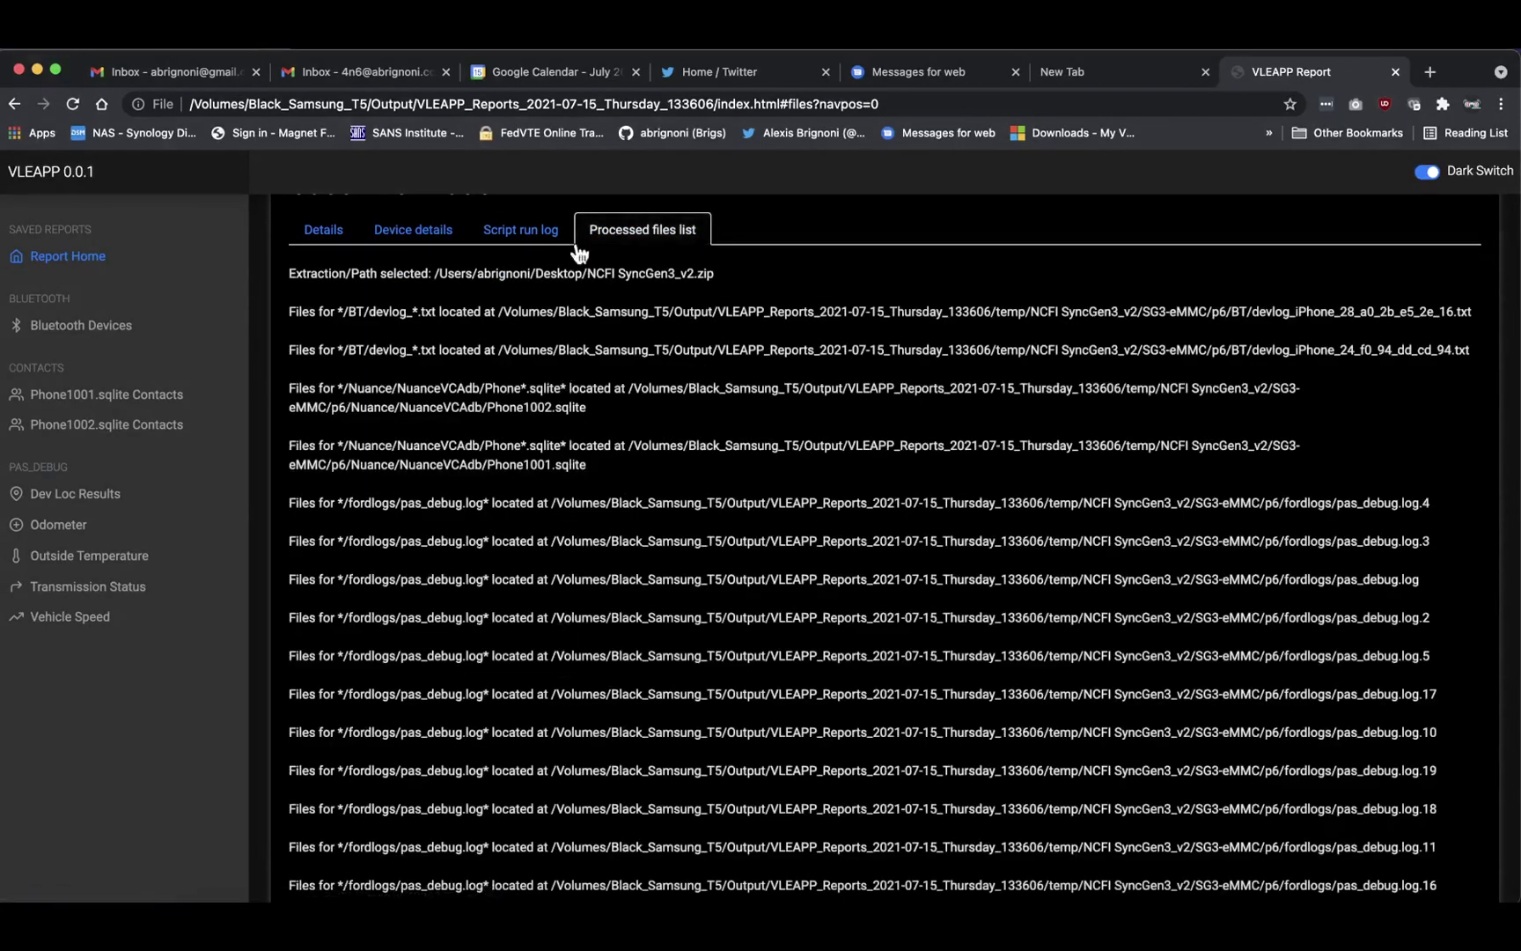
click(340, 242)
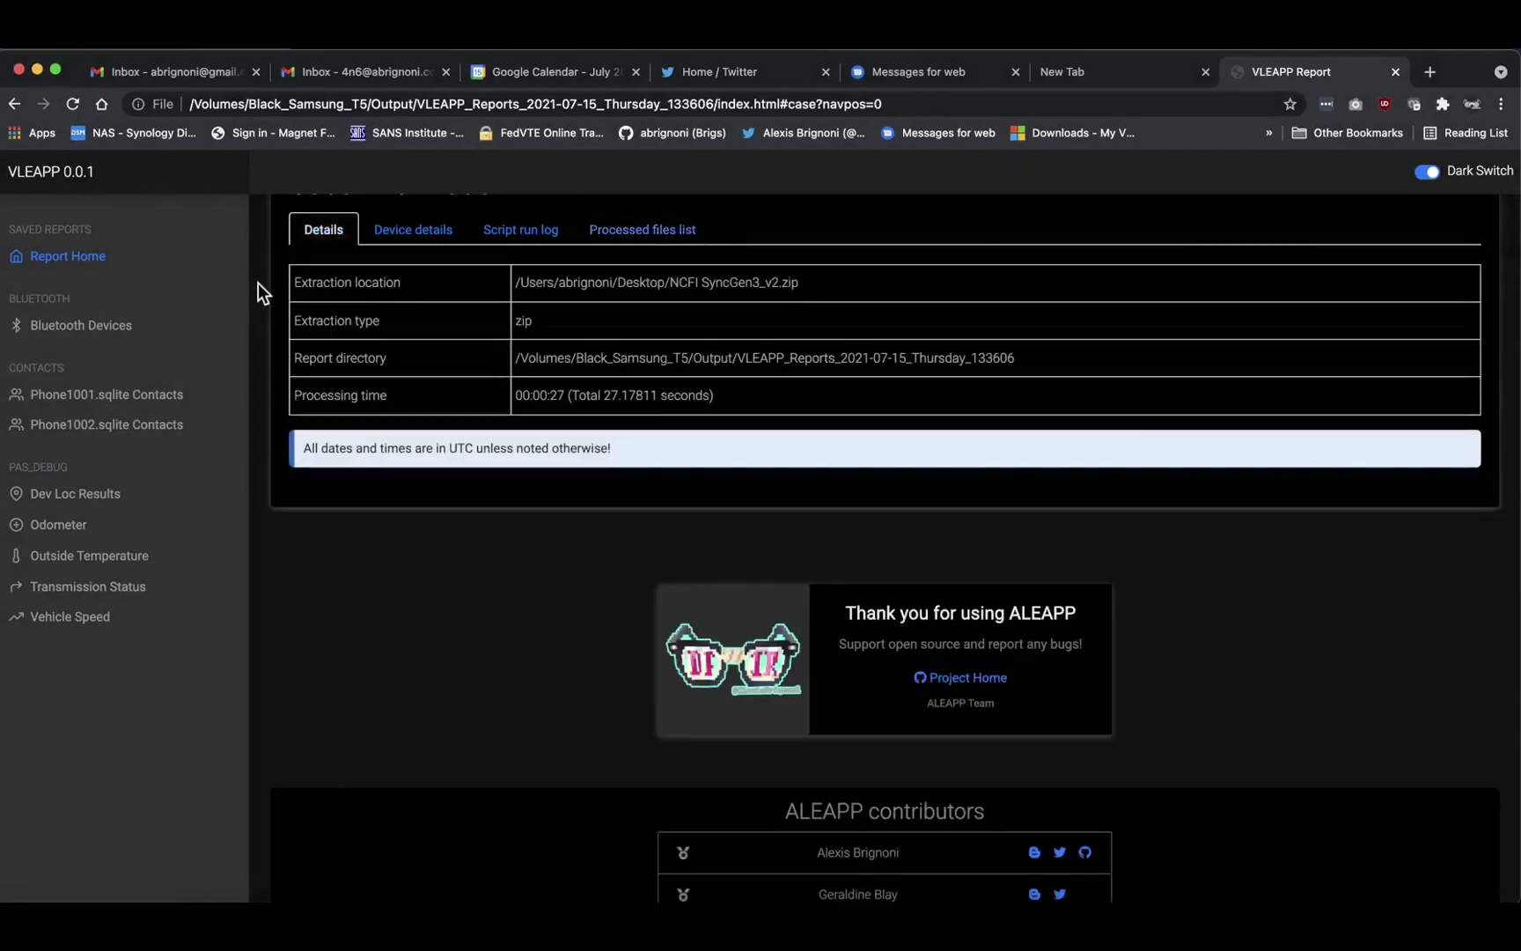
View Bluetooth Devices and Phone1001.sqlite Contacts, then Dev Loc Results with its 85799 entries
click(108, 333)
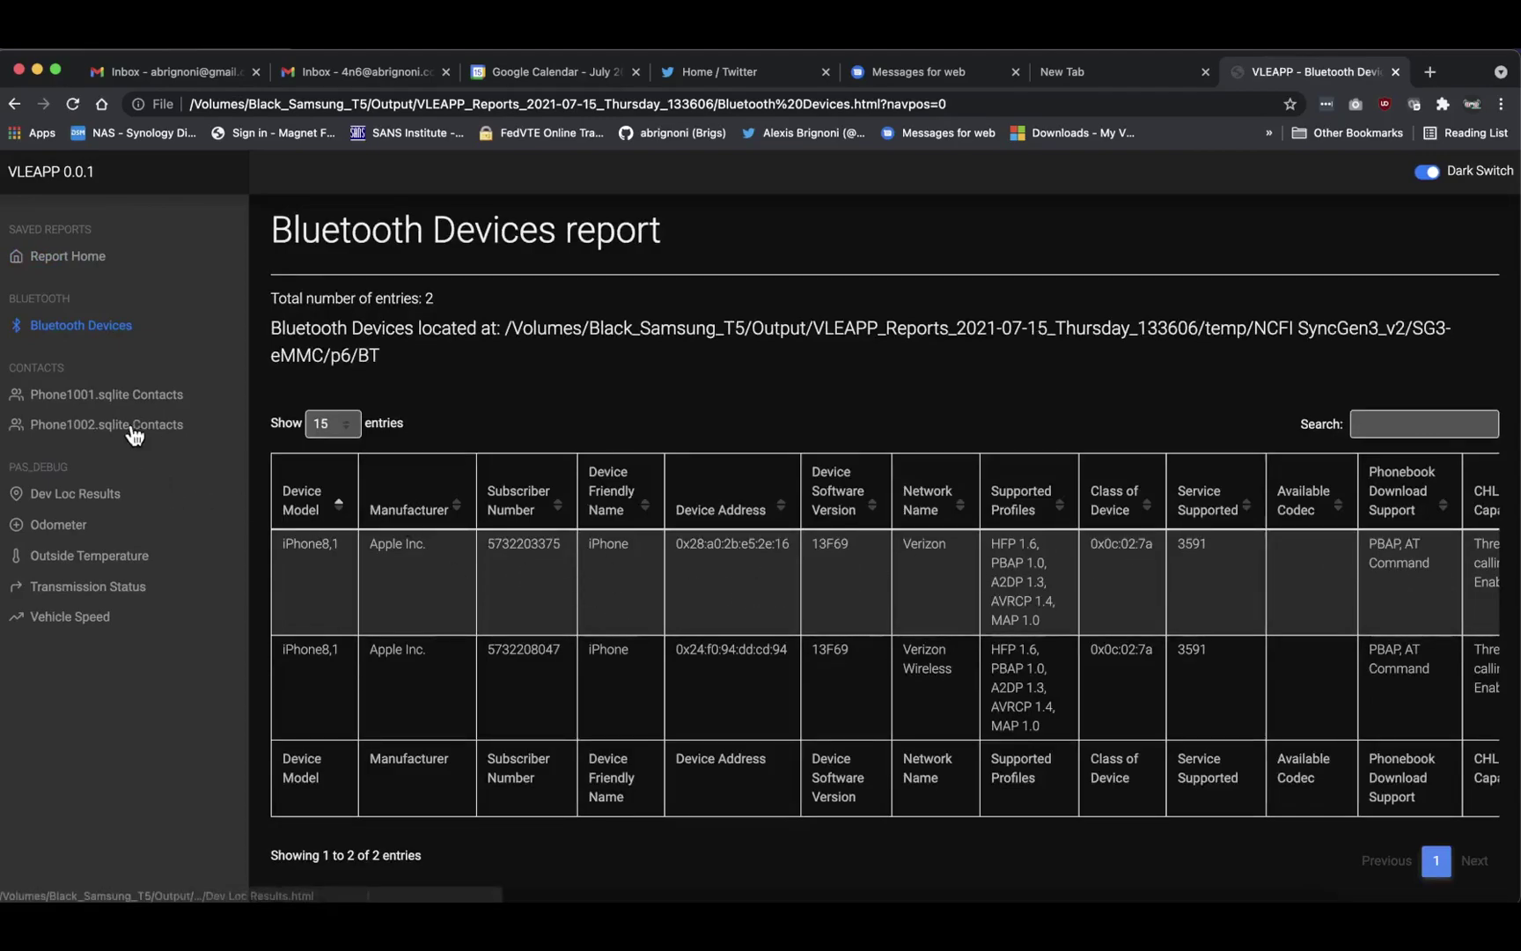
click(112, 402)
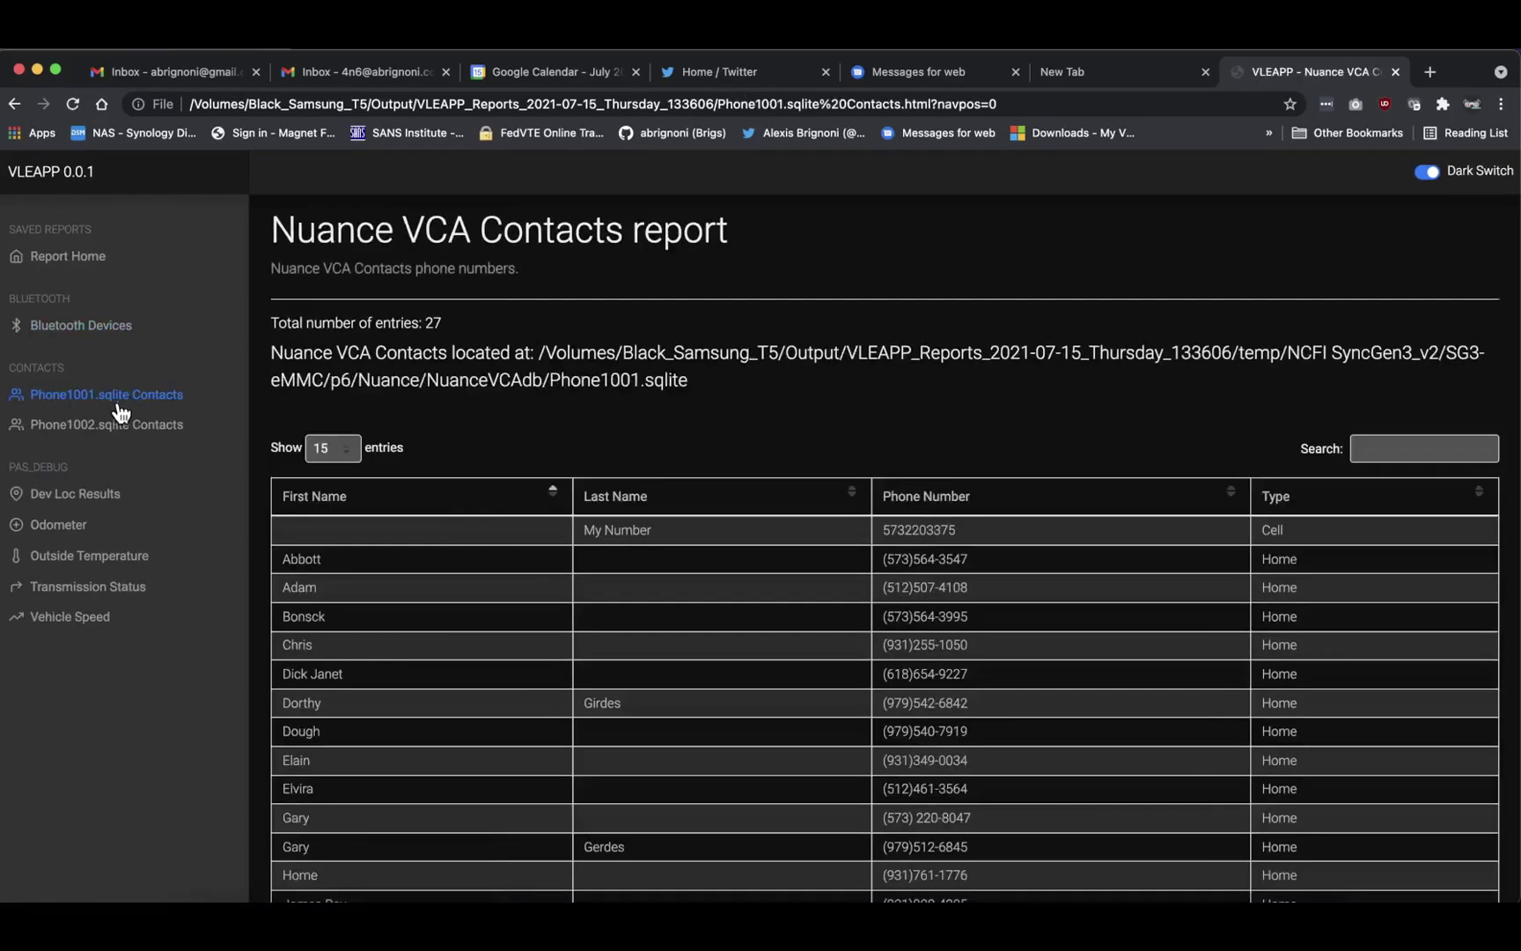
scroll(653, 629, down, 1)
scroll(653, 628, down, 3)
scroll(653, 629, up, 3)
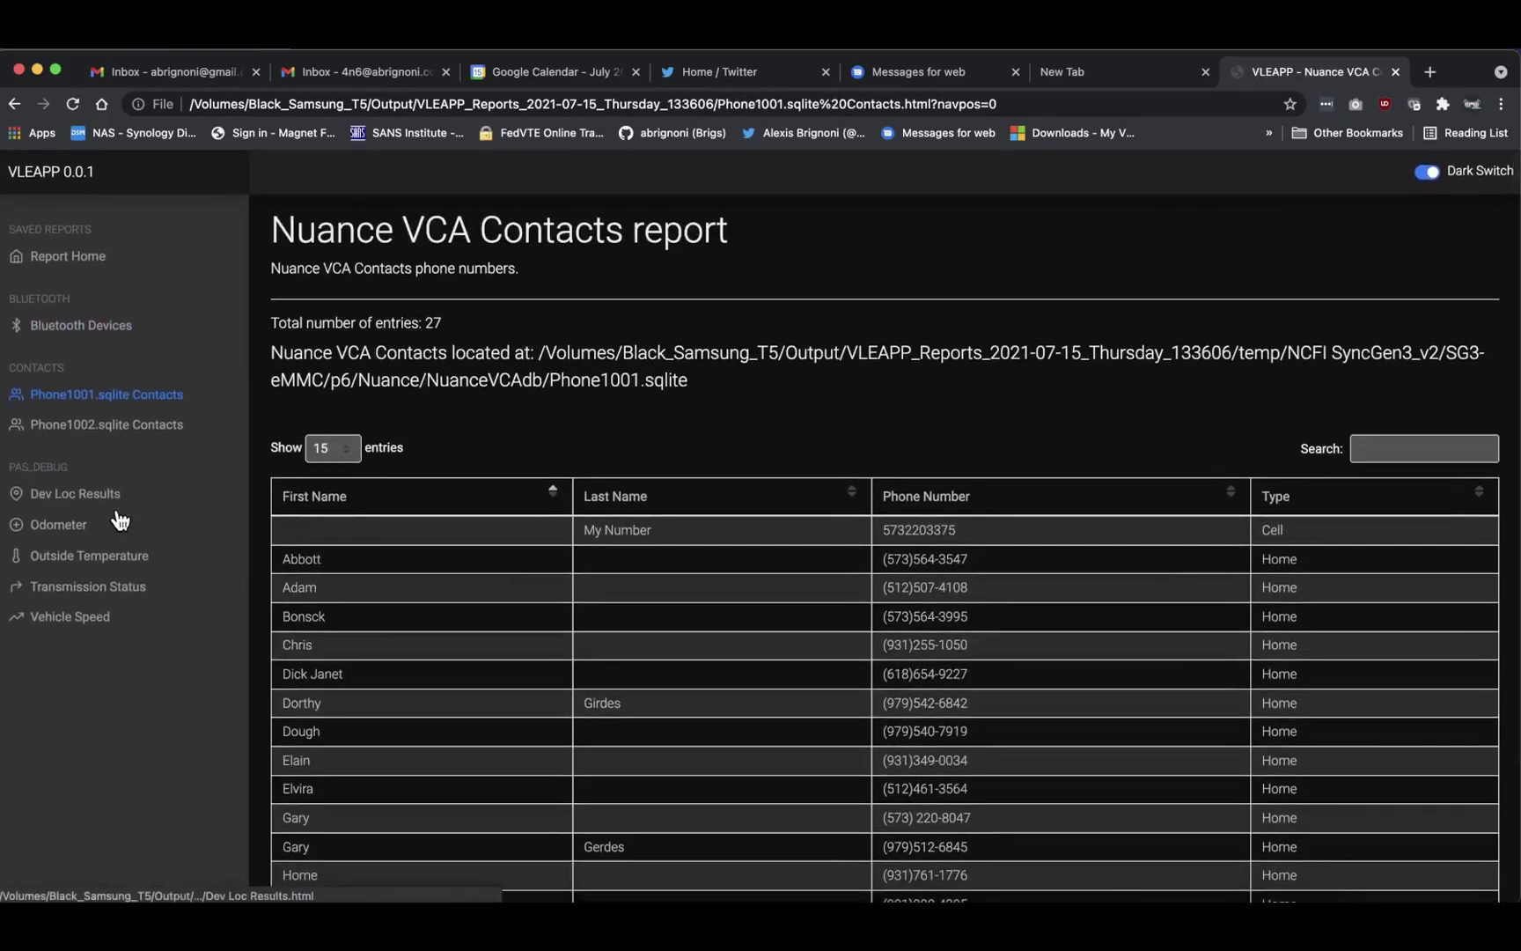
click(114, 506)
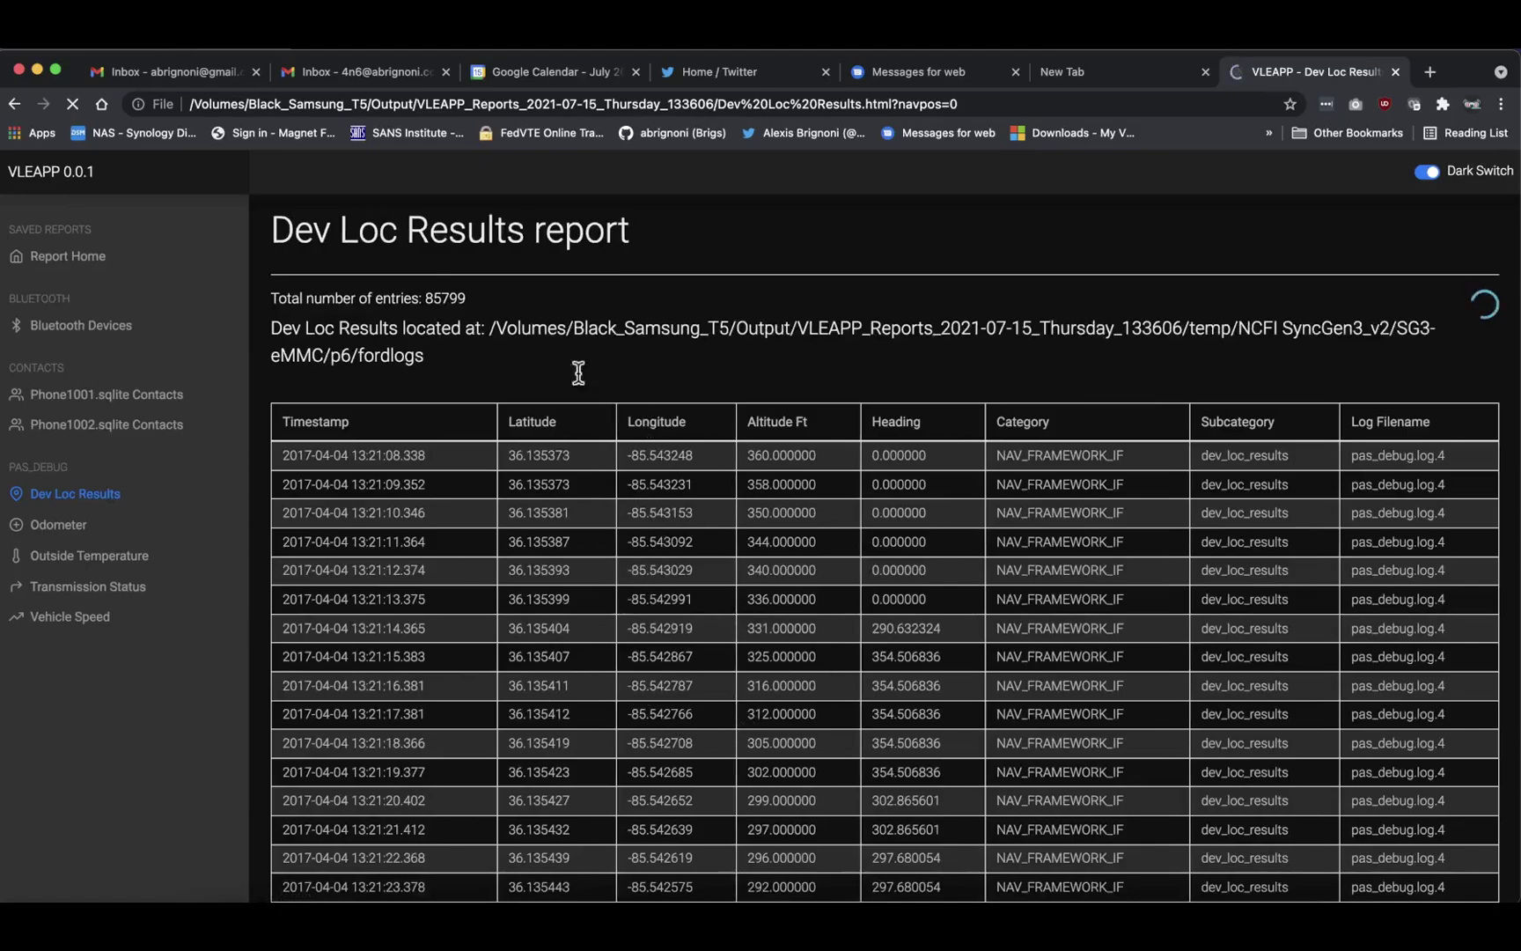
double_click(432, 299)
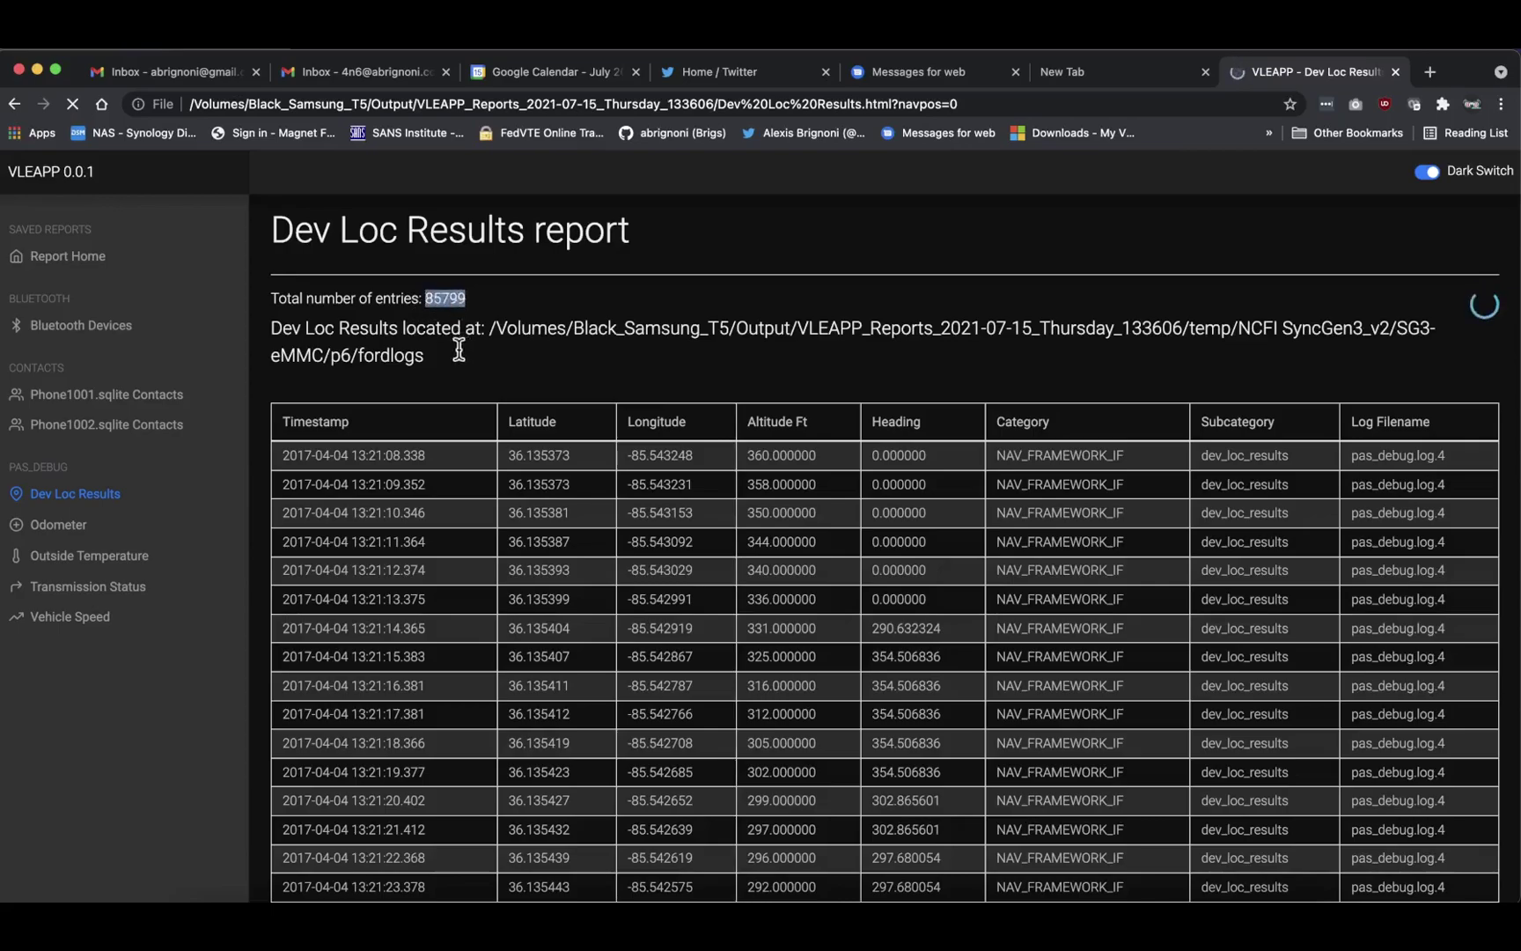
View the Odometer and Vehicle Speed reports, then minimize the browser
click(59, 527)
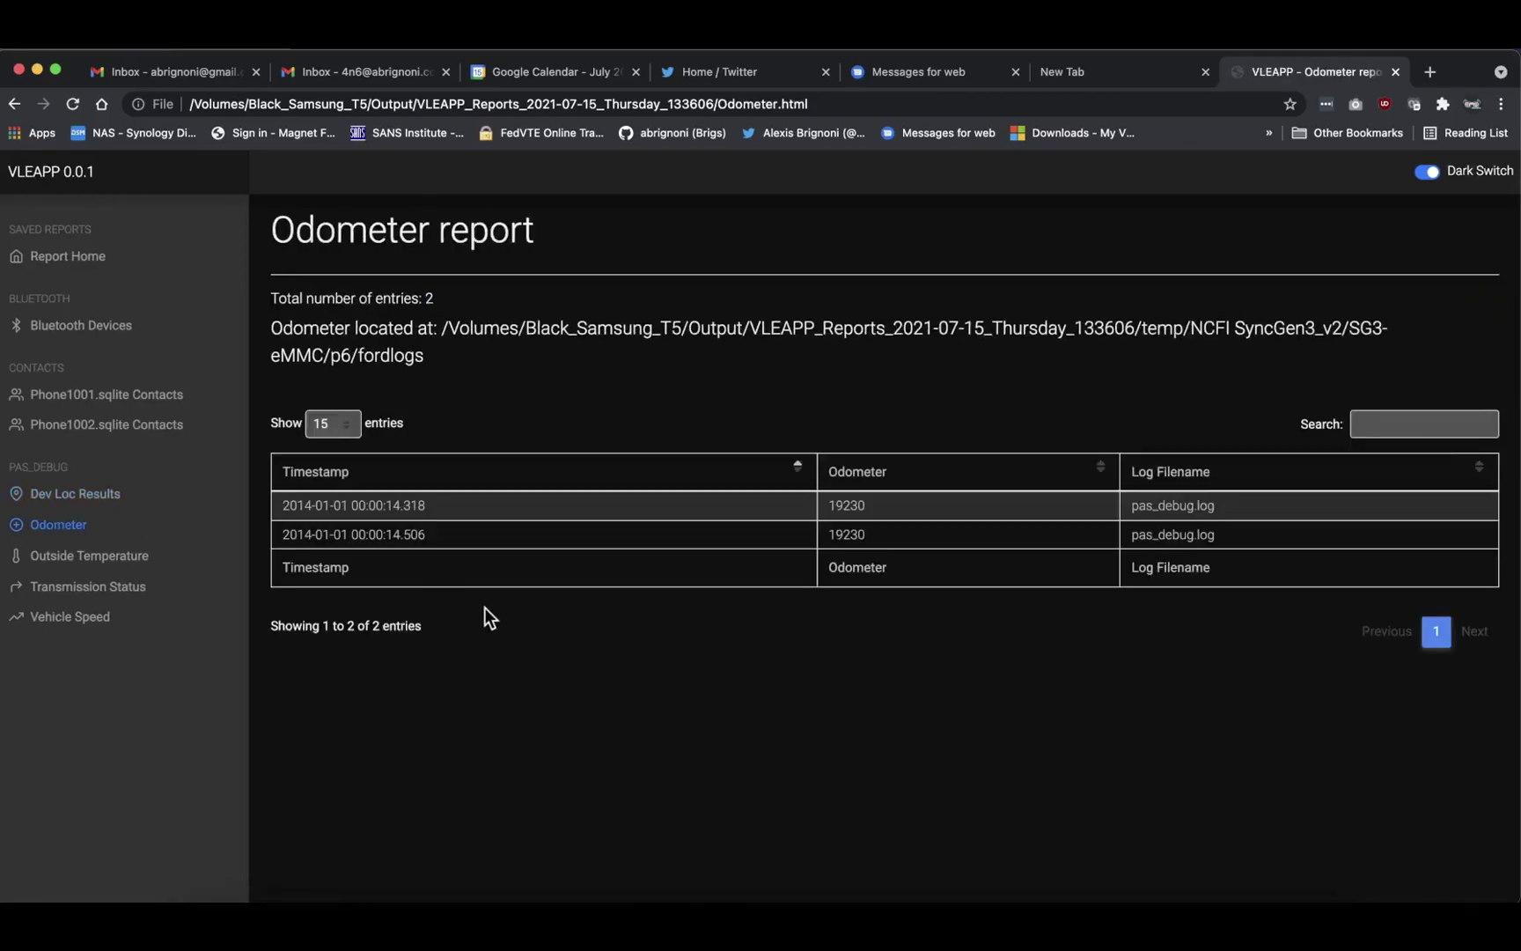
click(130, 559)
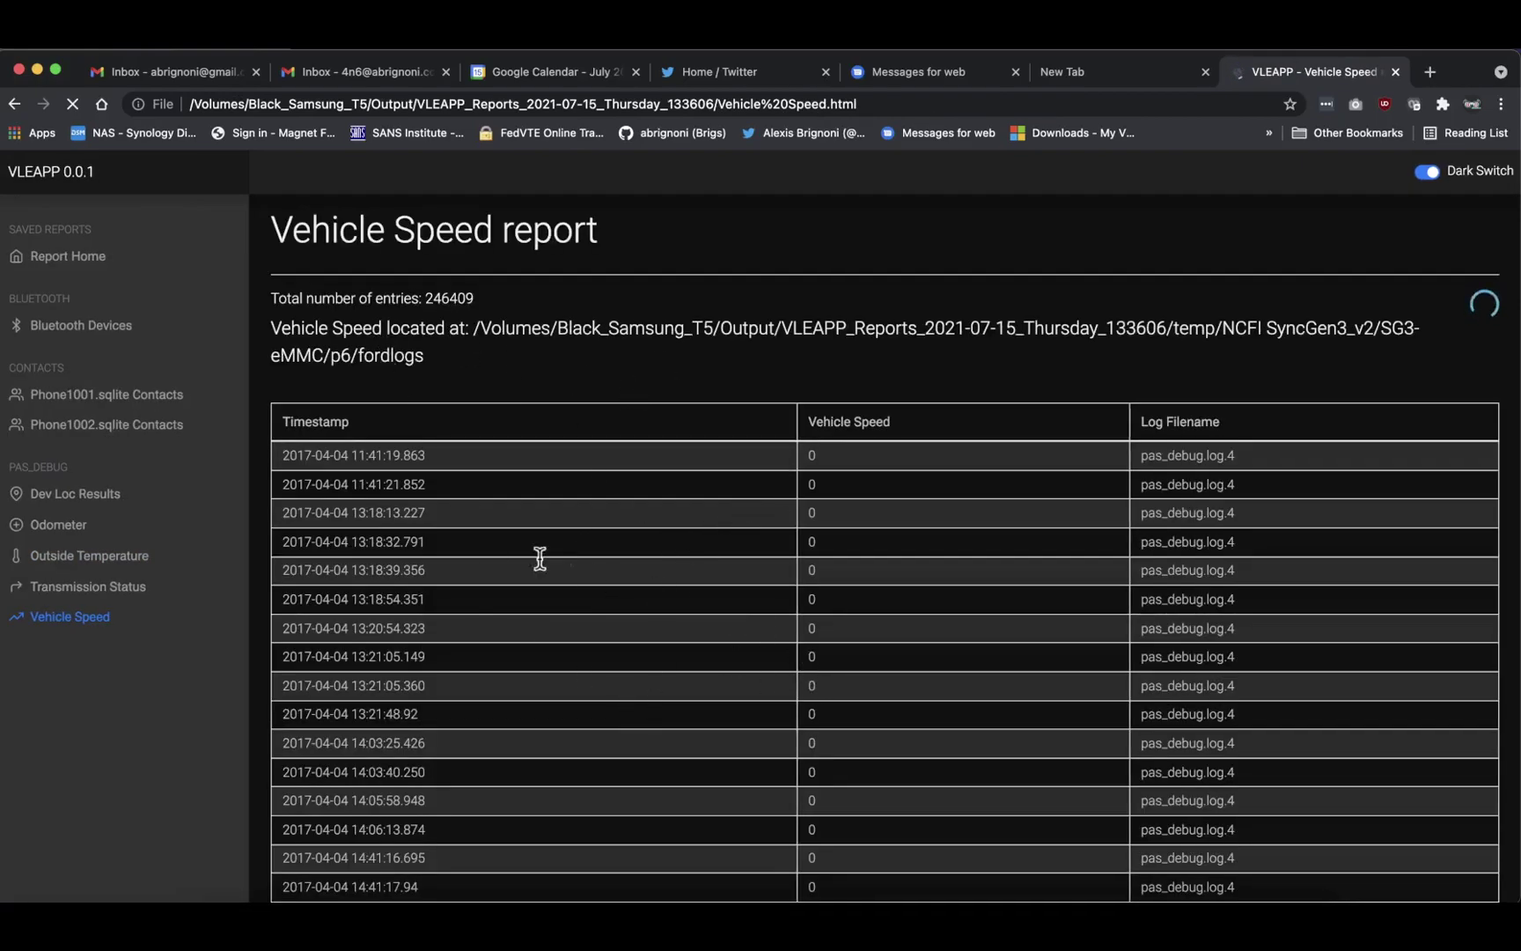
click(38, 71)
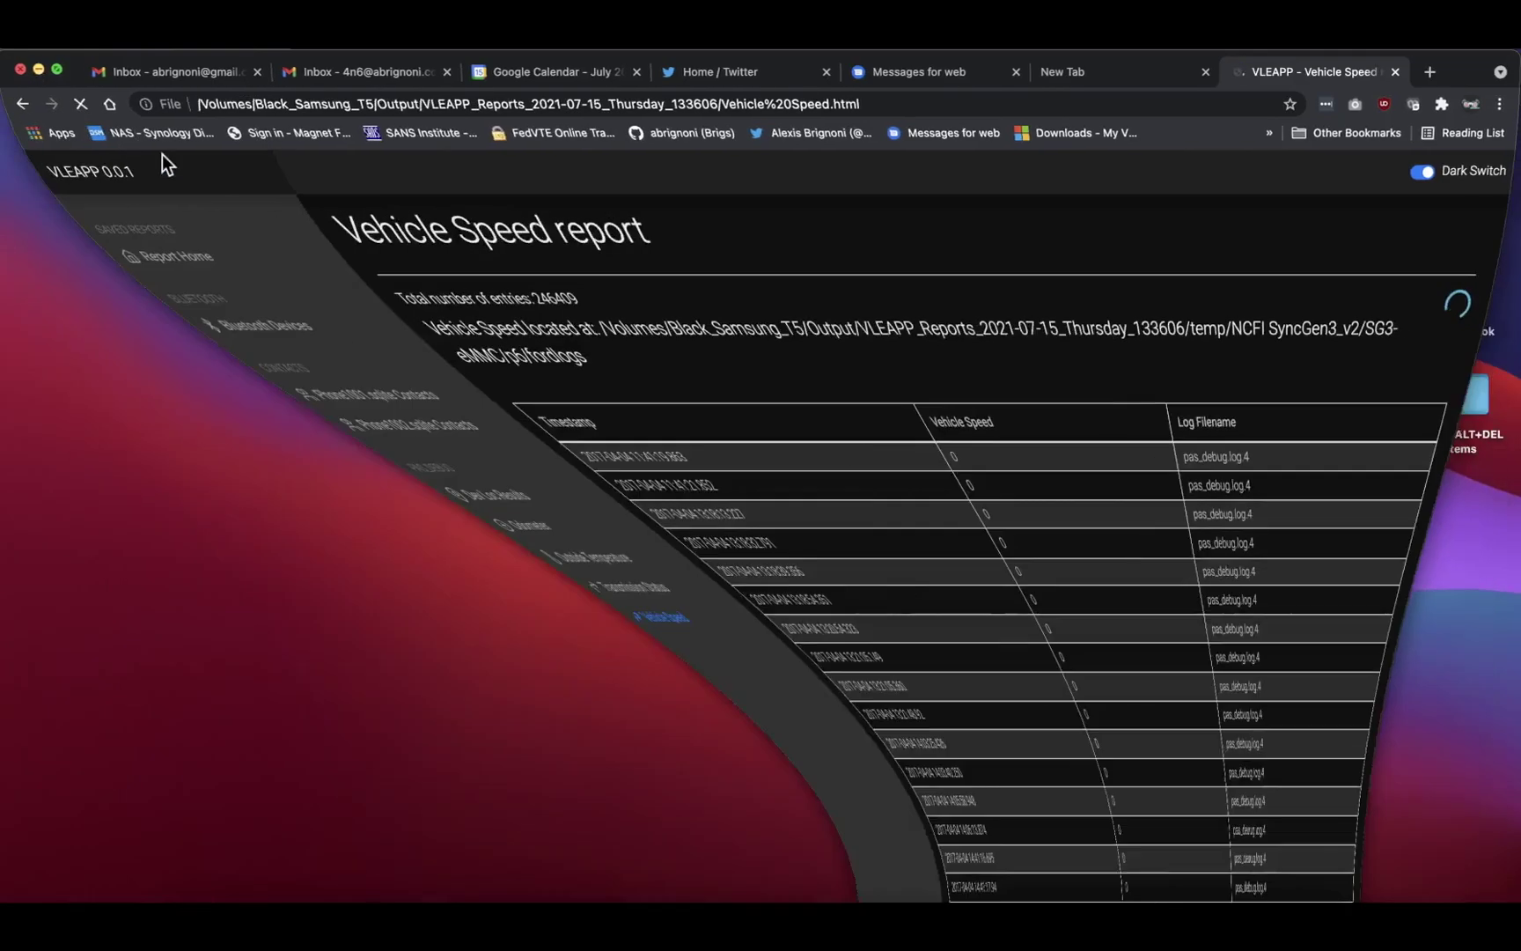
Open Black_Samsung_T5 and expand VLEAPP_Reports' temp tree down to the fordlogs pas_debug logs
double_click(1342, 104)
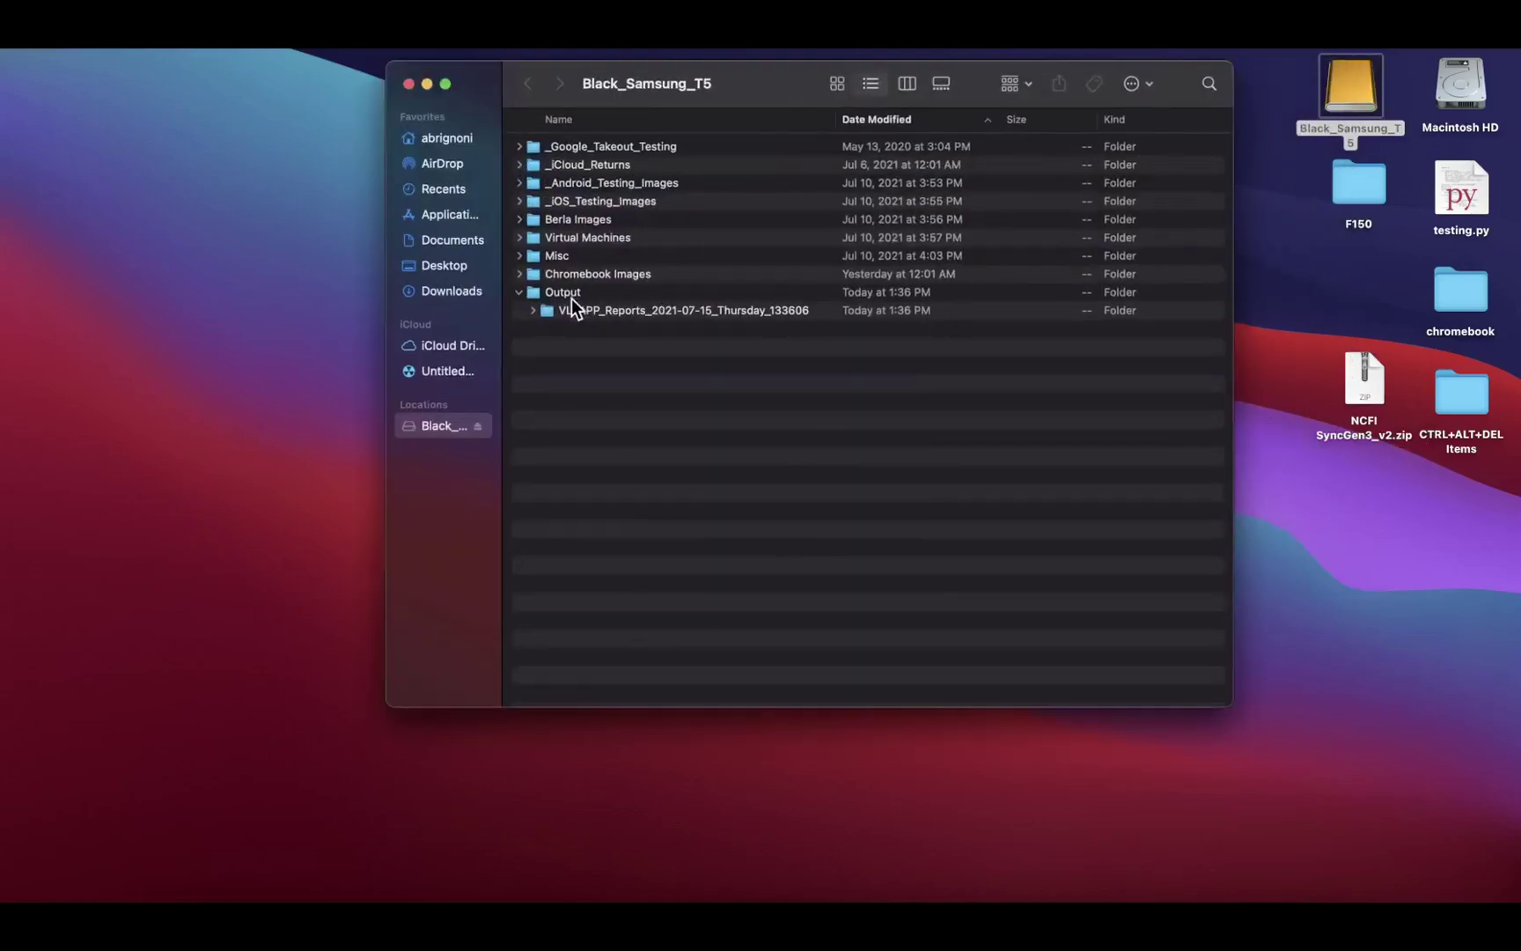
click(564, 314)
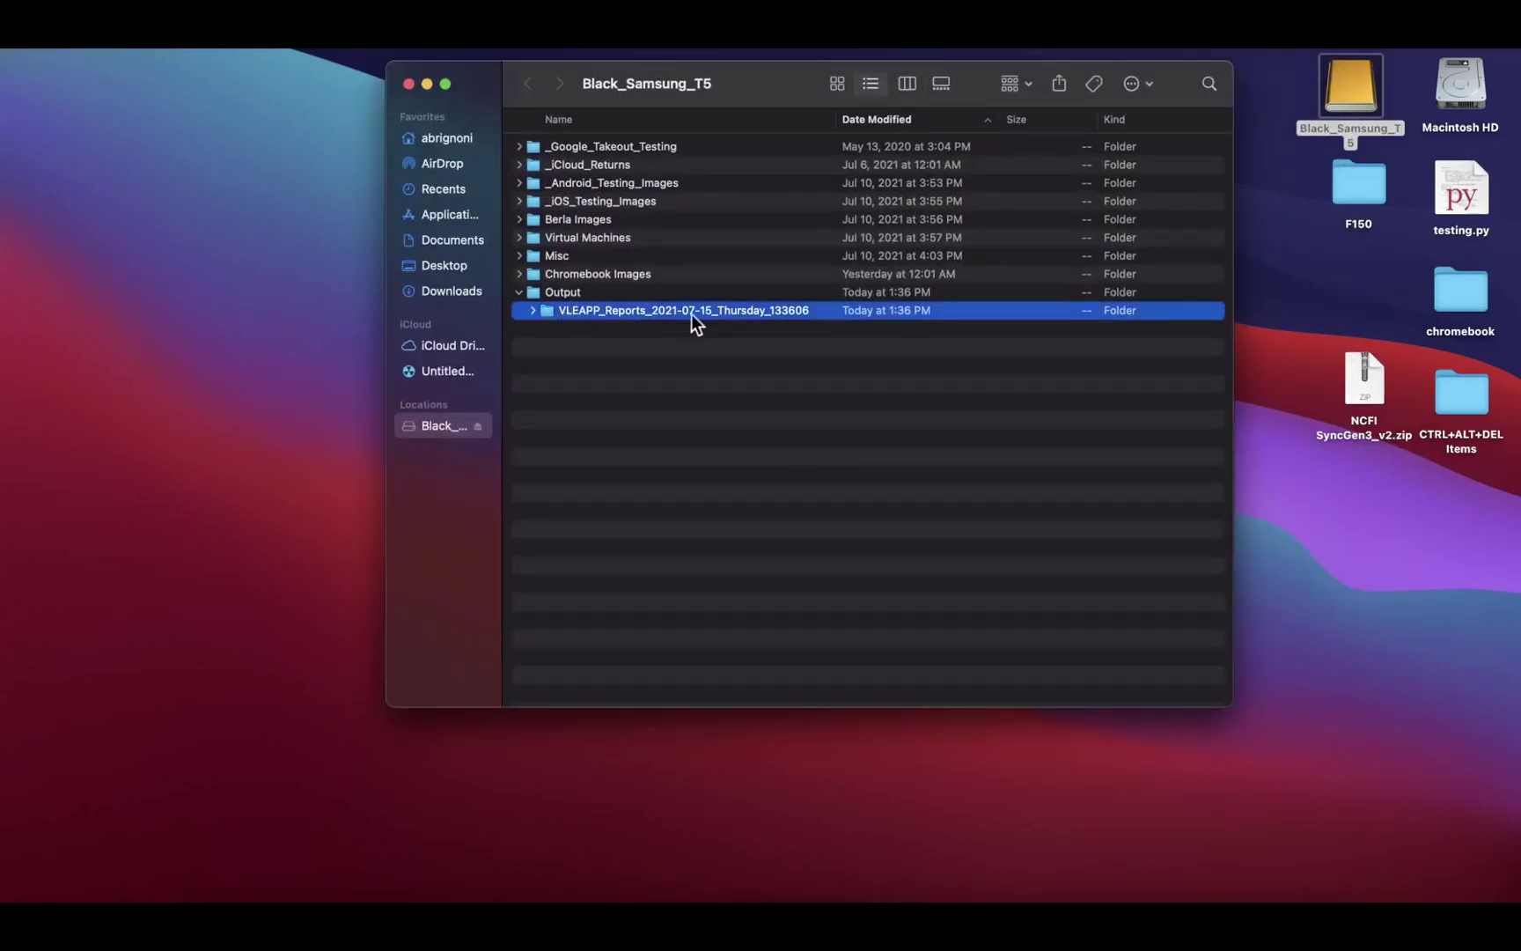
click(532, 312)
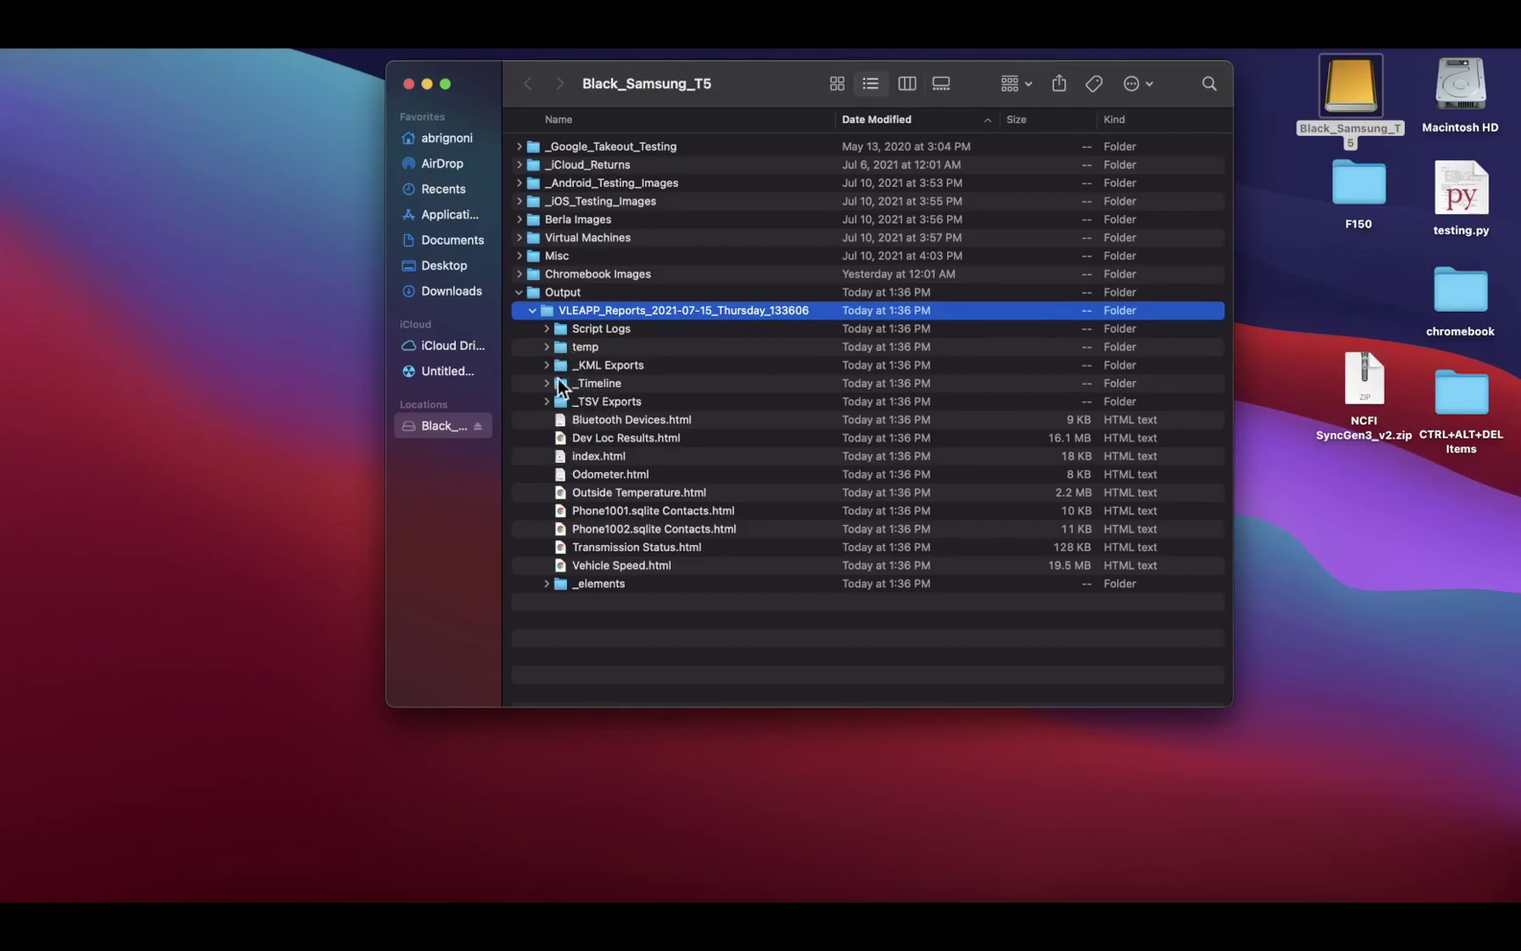
click(546, 347)
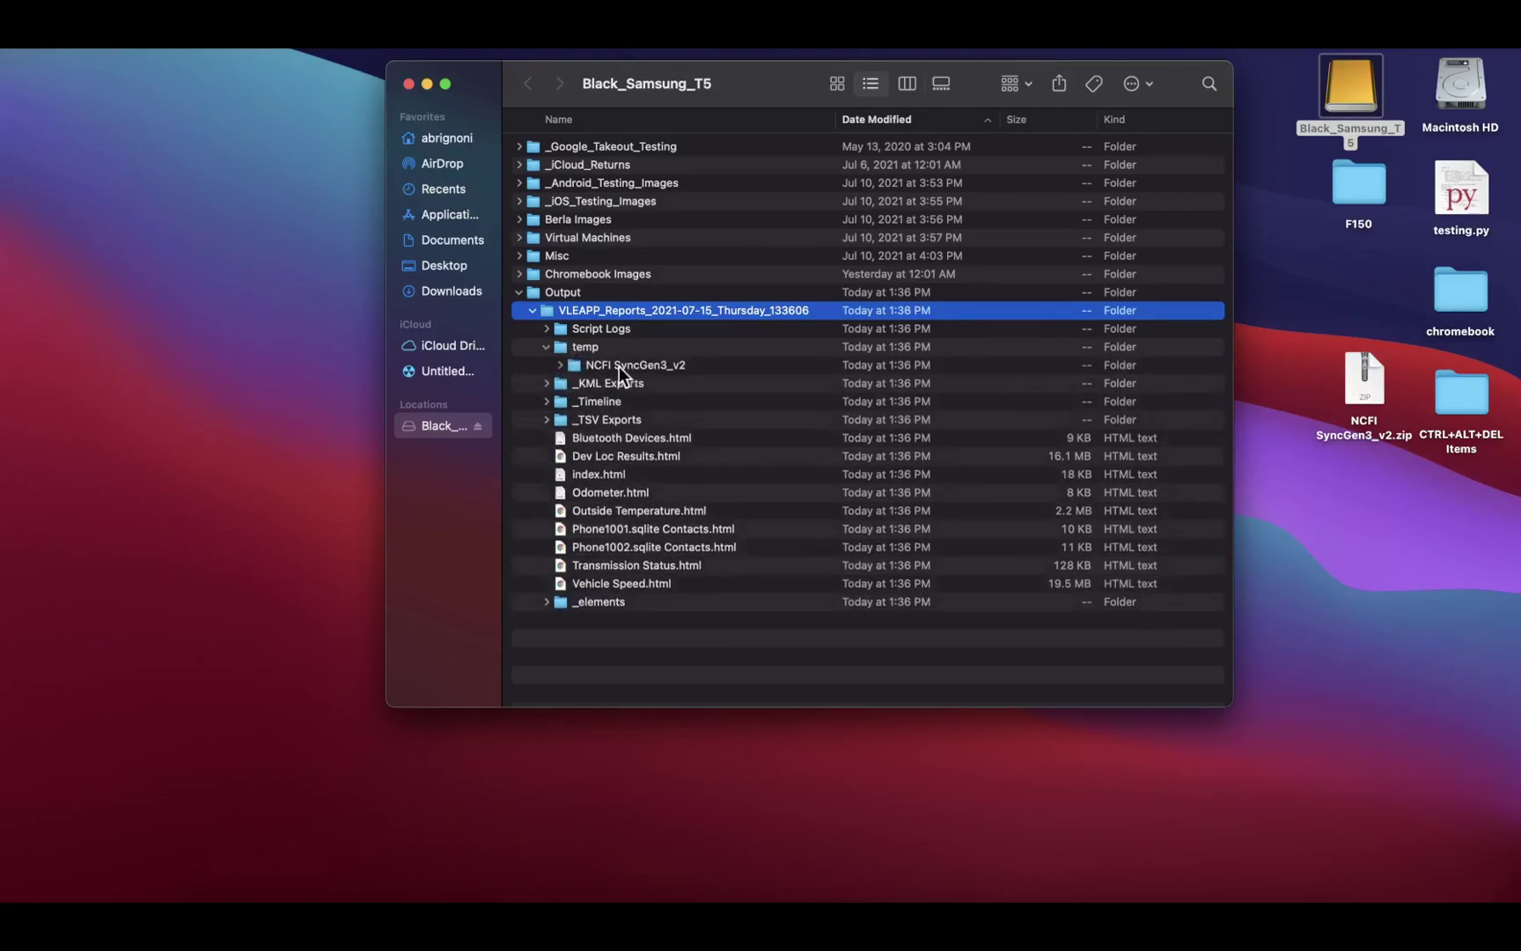
click(561, 365)
click(575, 382)
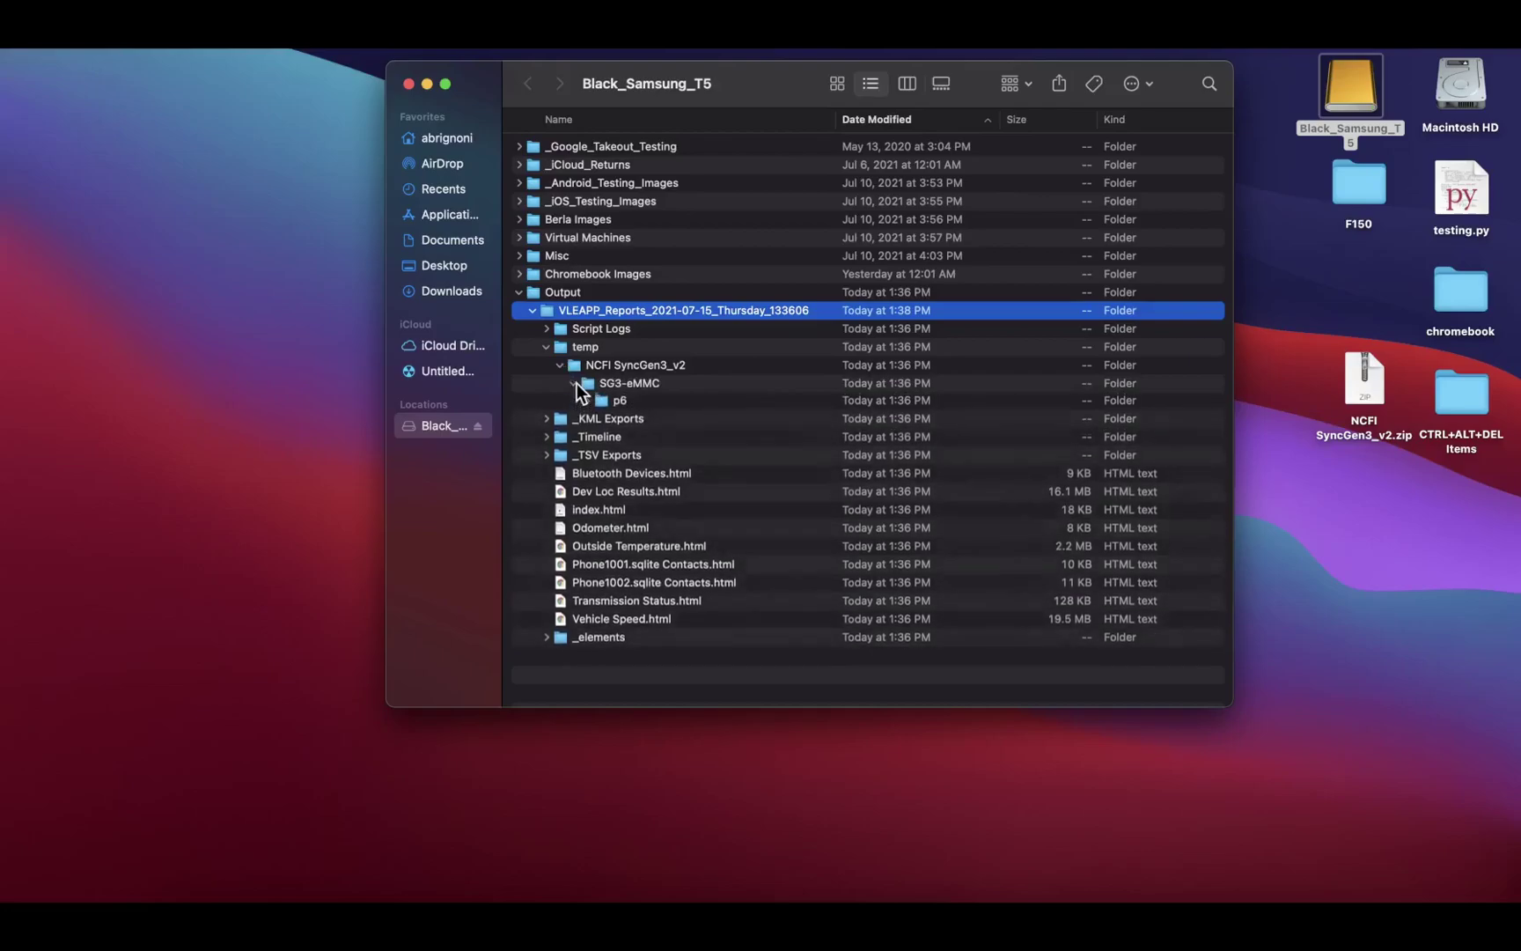
click(588, 401)
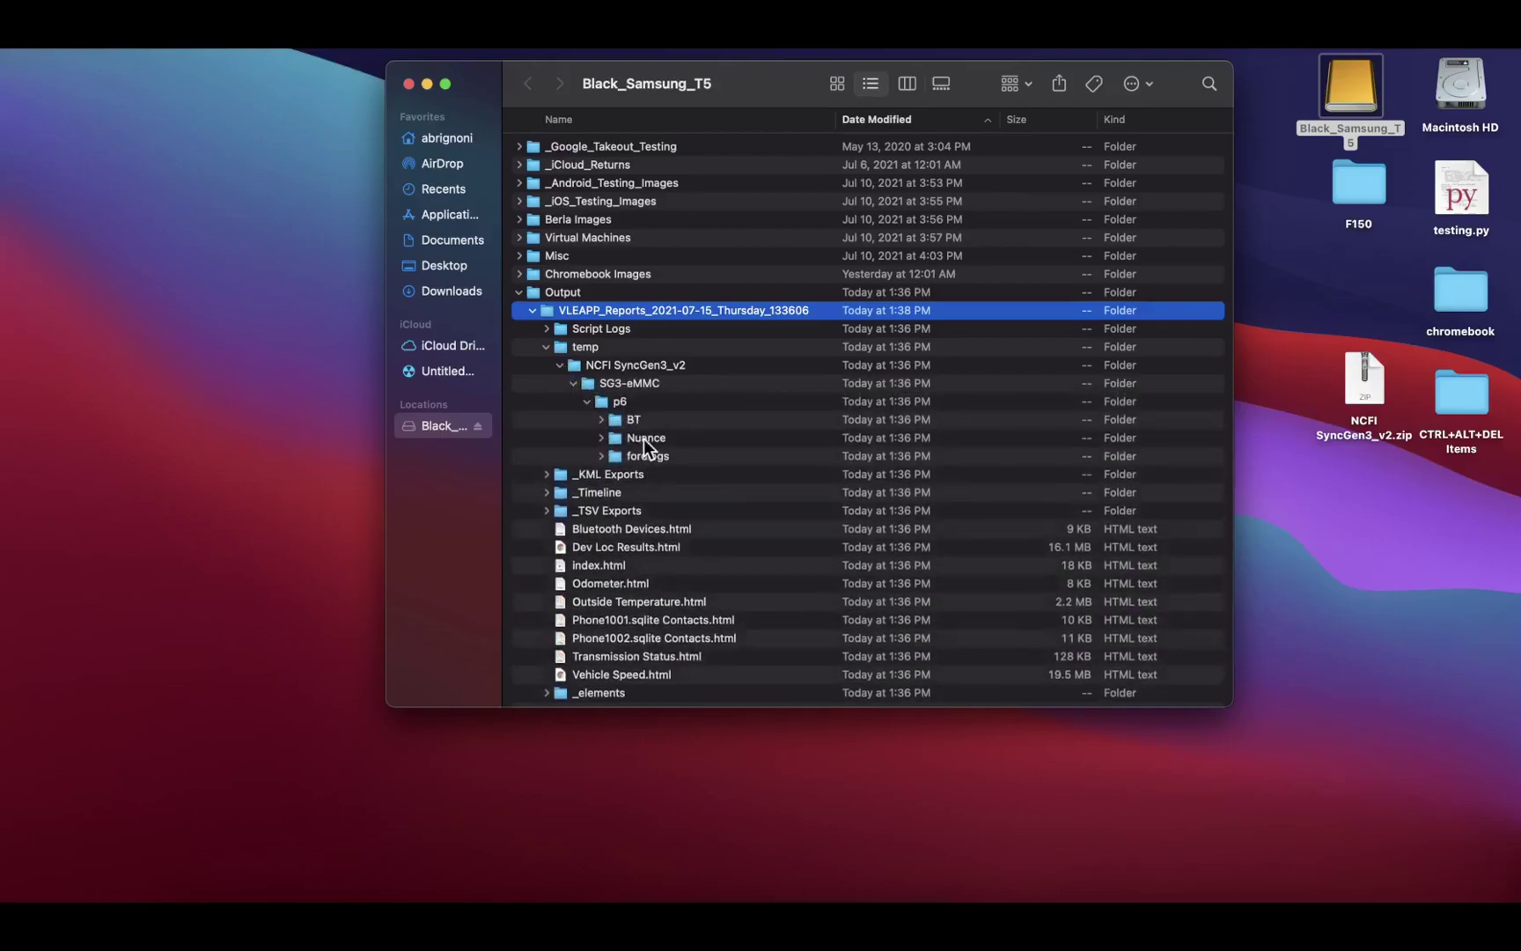
click(602, 455)
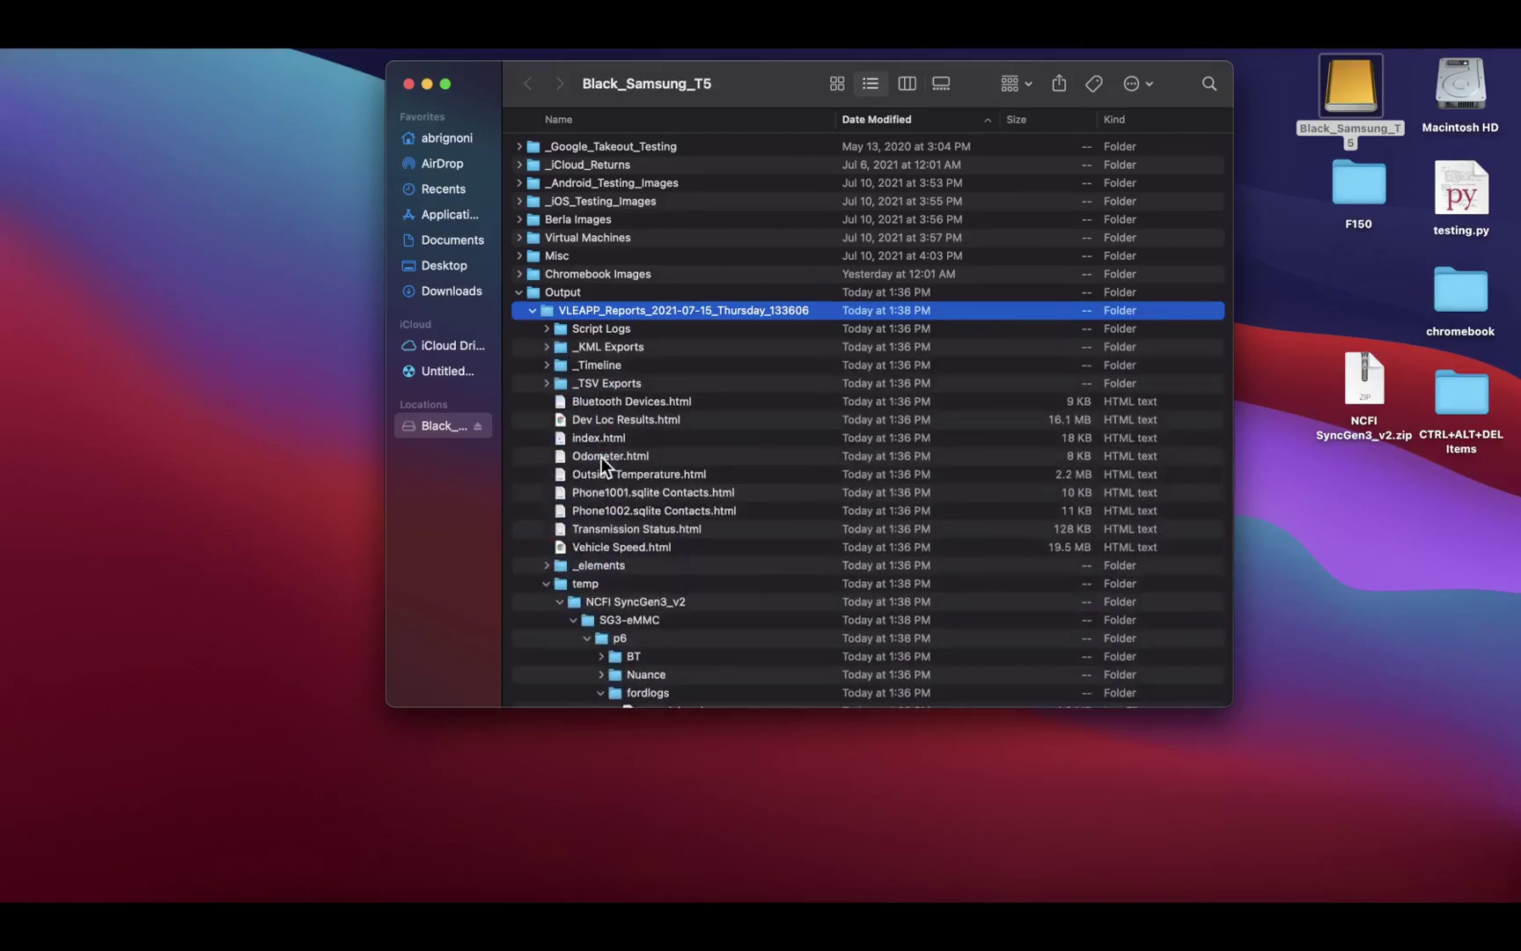
Collapse fordlogs, inspect Nuance/NuanceVCAdb, collapse temp, and expand _TSV Exports
scroll(600, 463, down, 5)
scroll(598, 468, down, 5)
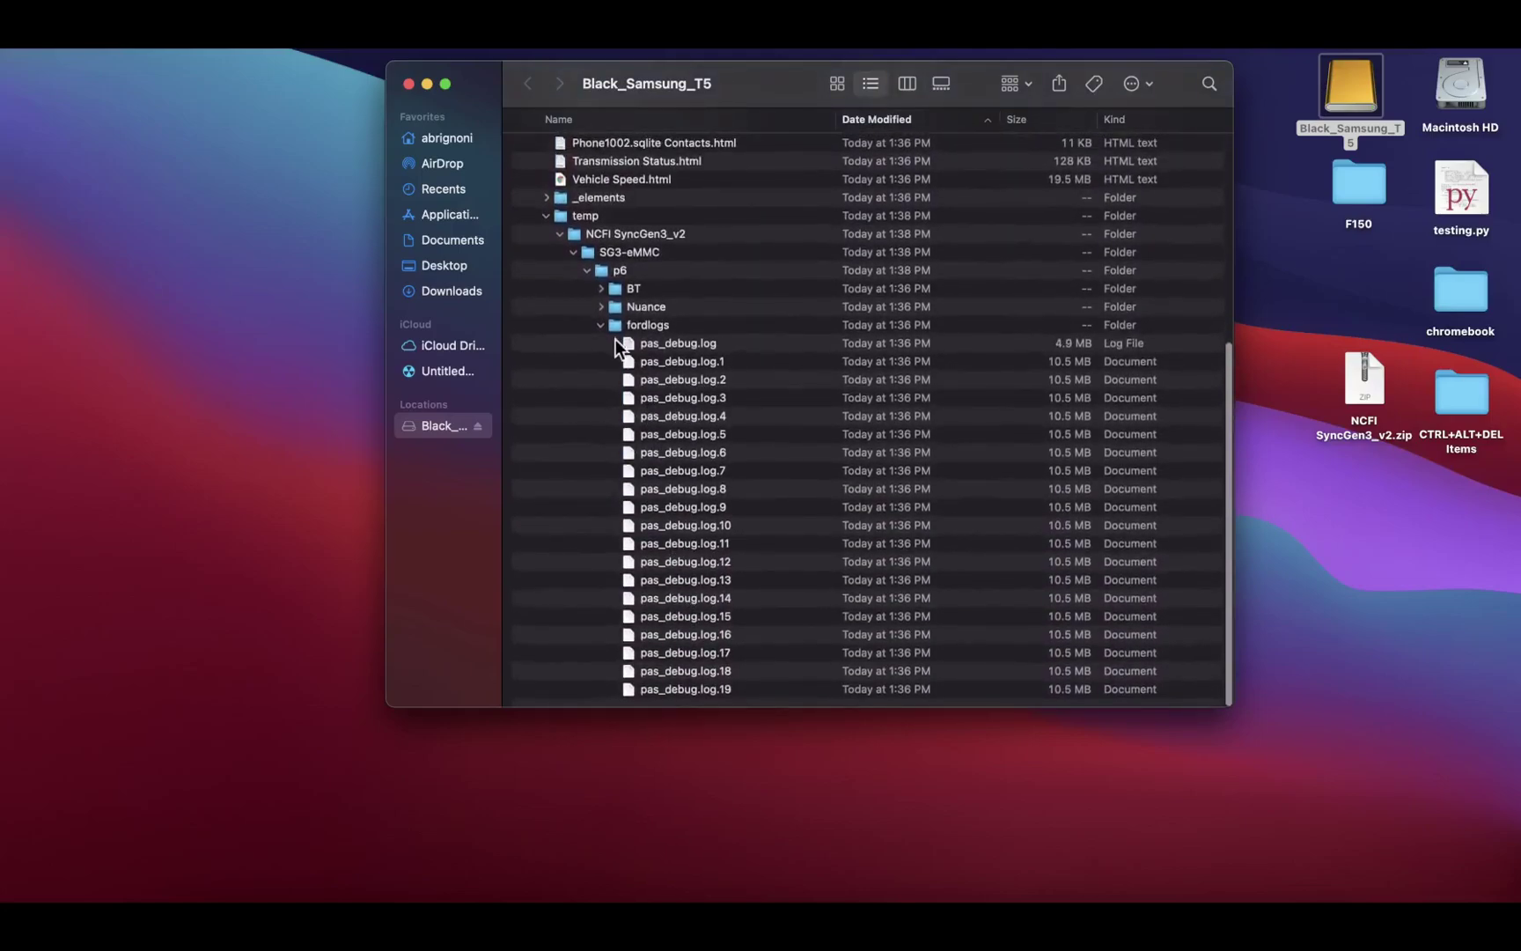
click(602, 326)
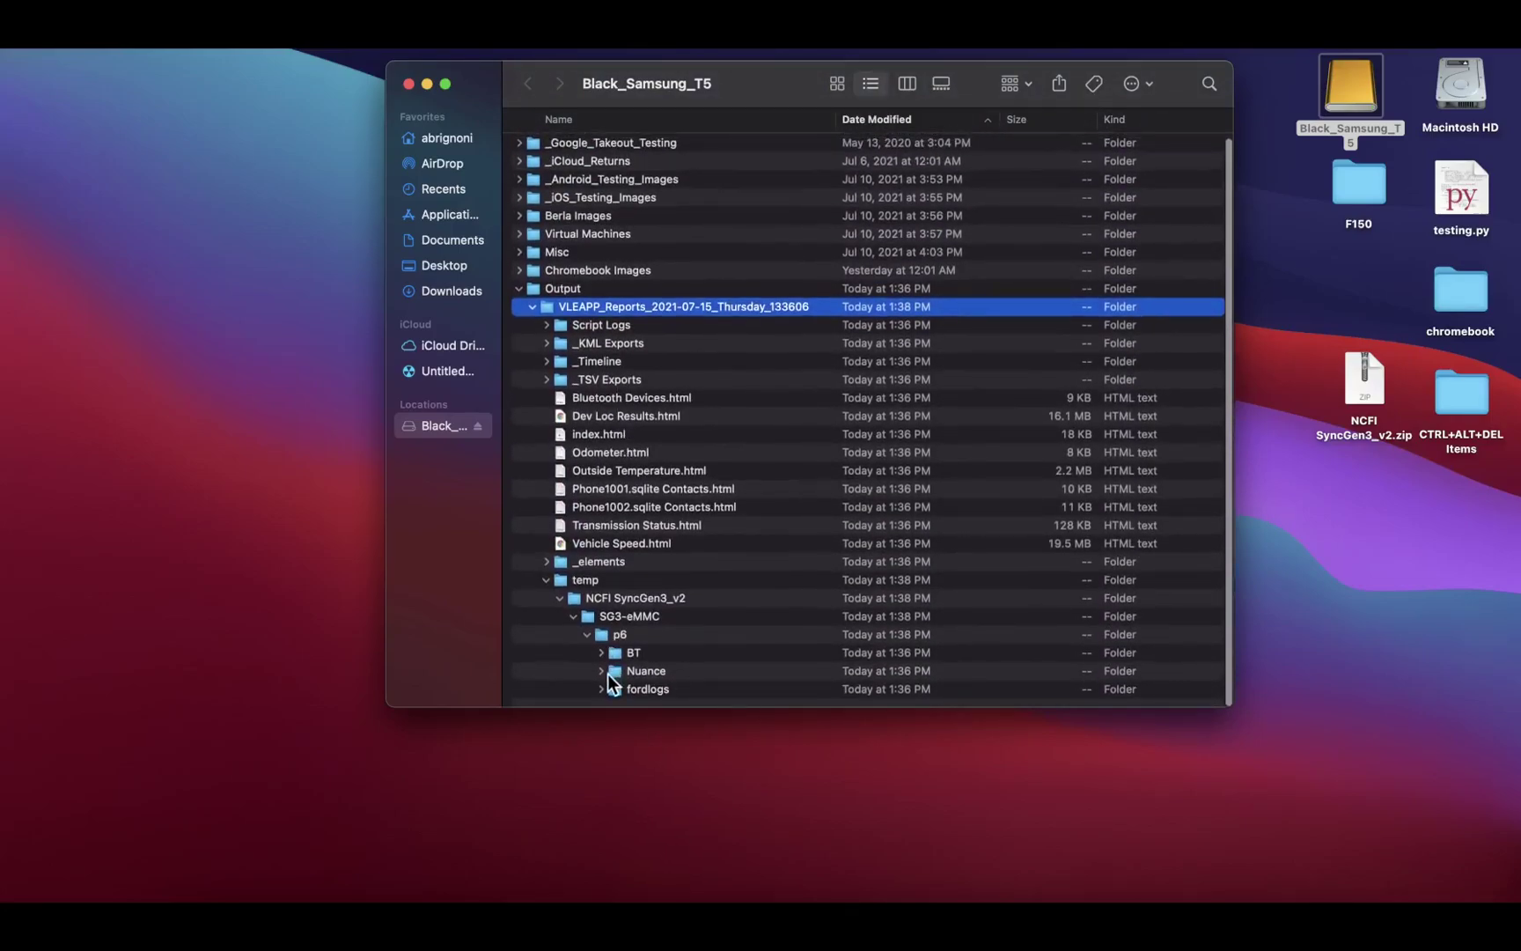
click(602, 672)
scroll(618, 662, down, 1)
click(616, 670)
scroll(652, 629, down, 2)
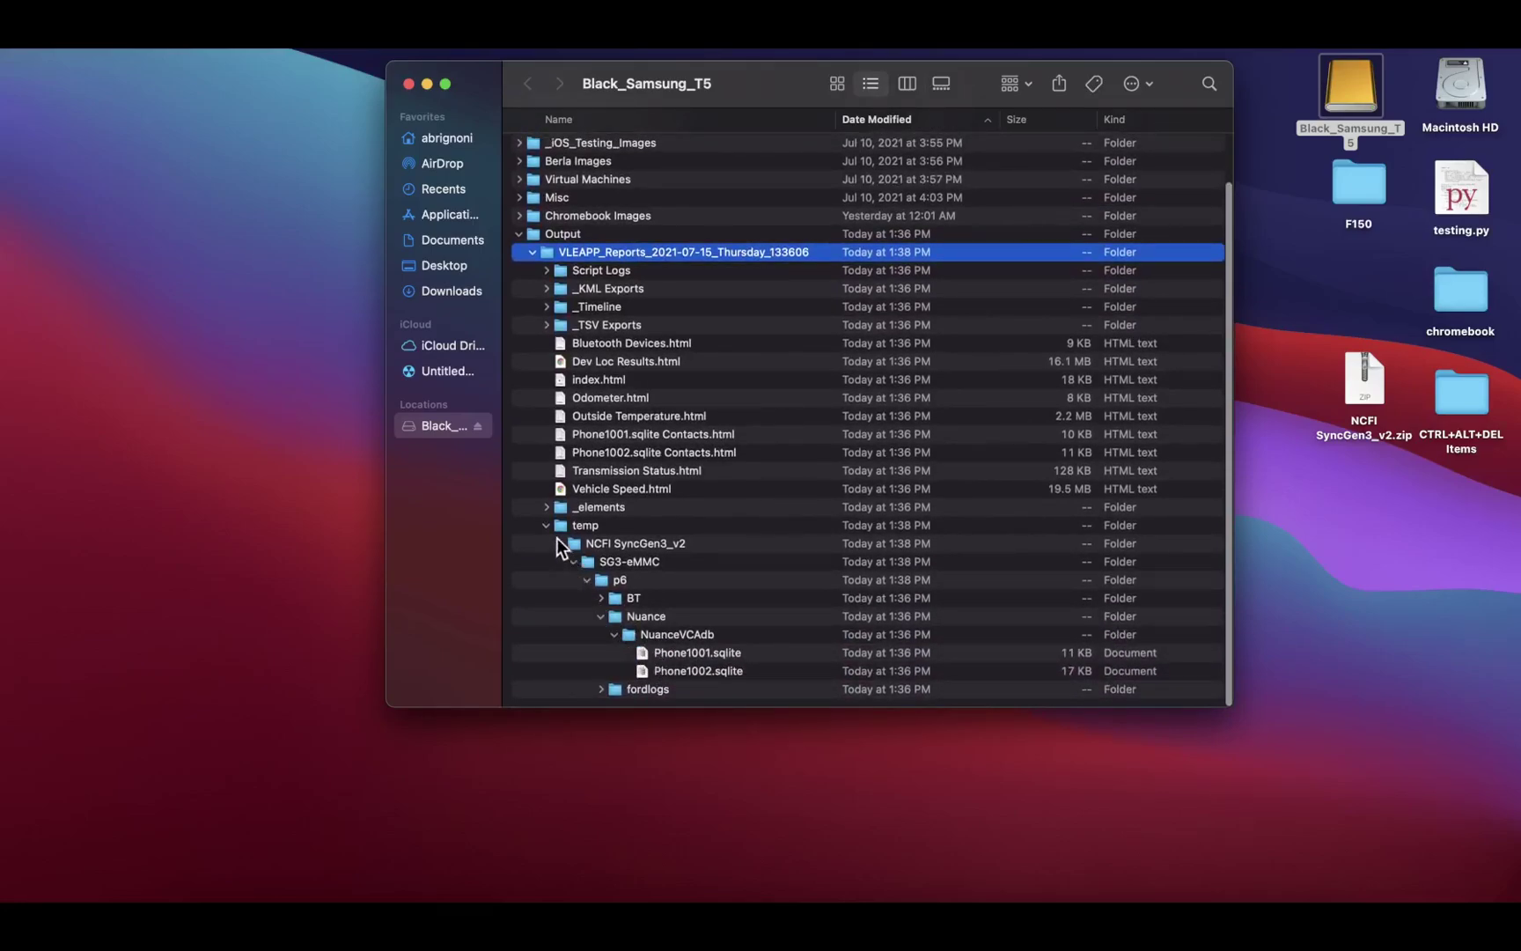
click(545, 526)
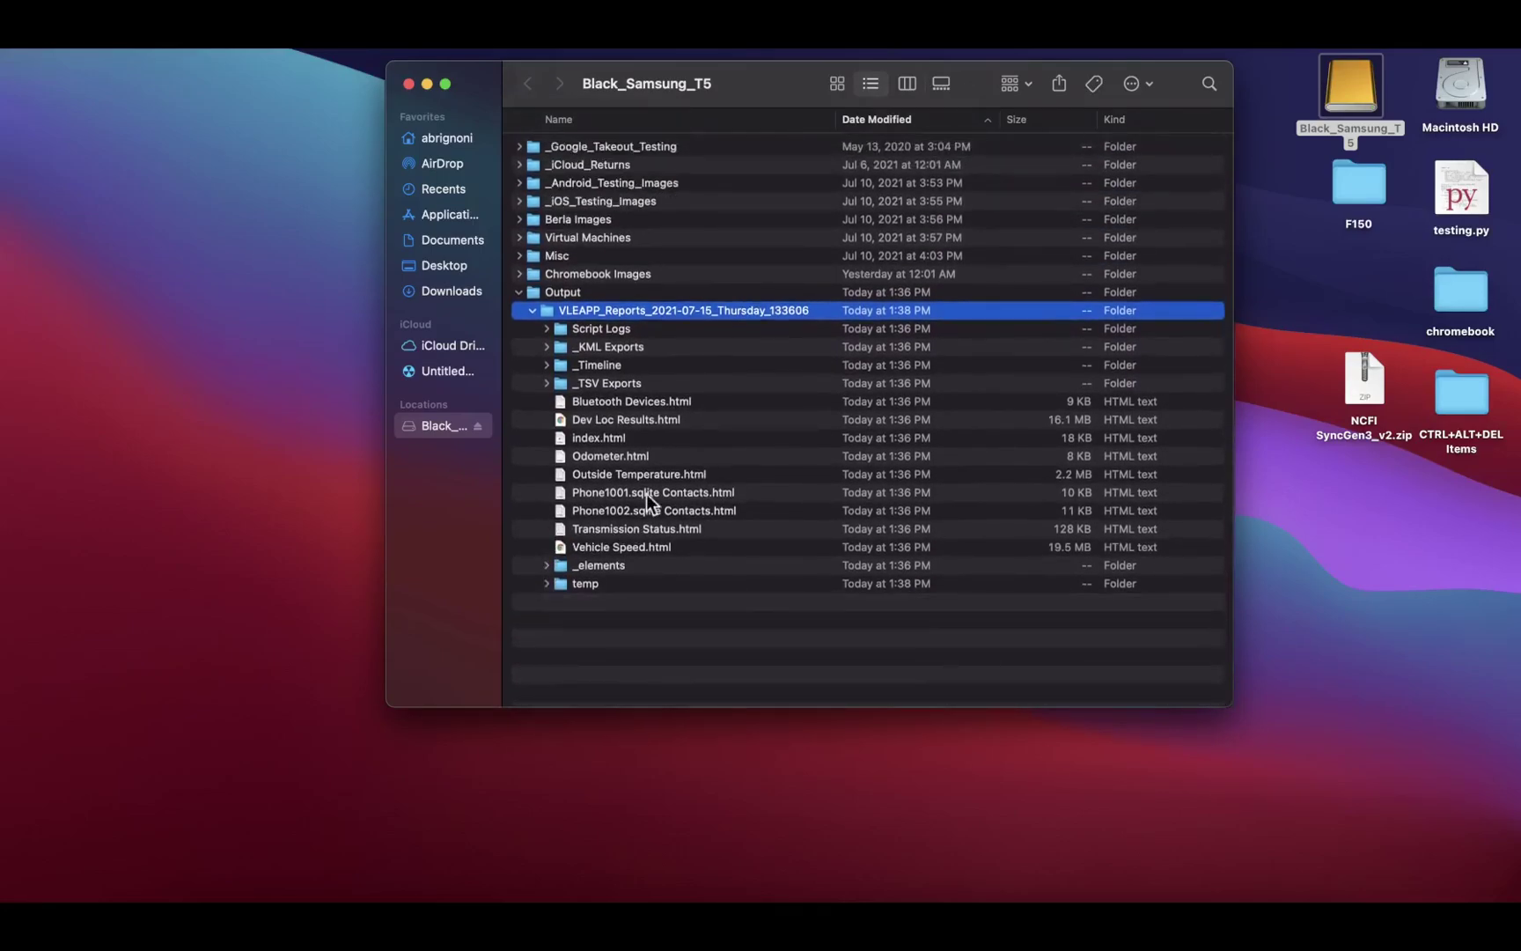
click(547, 384)
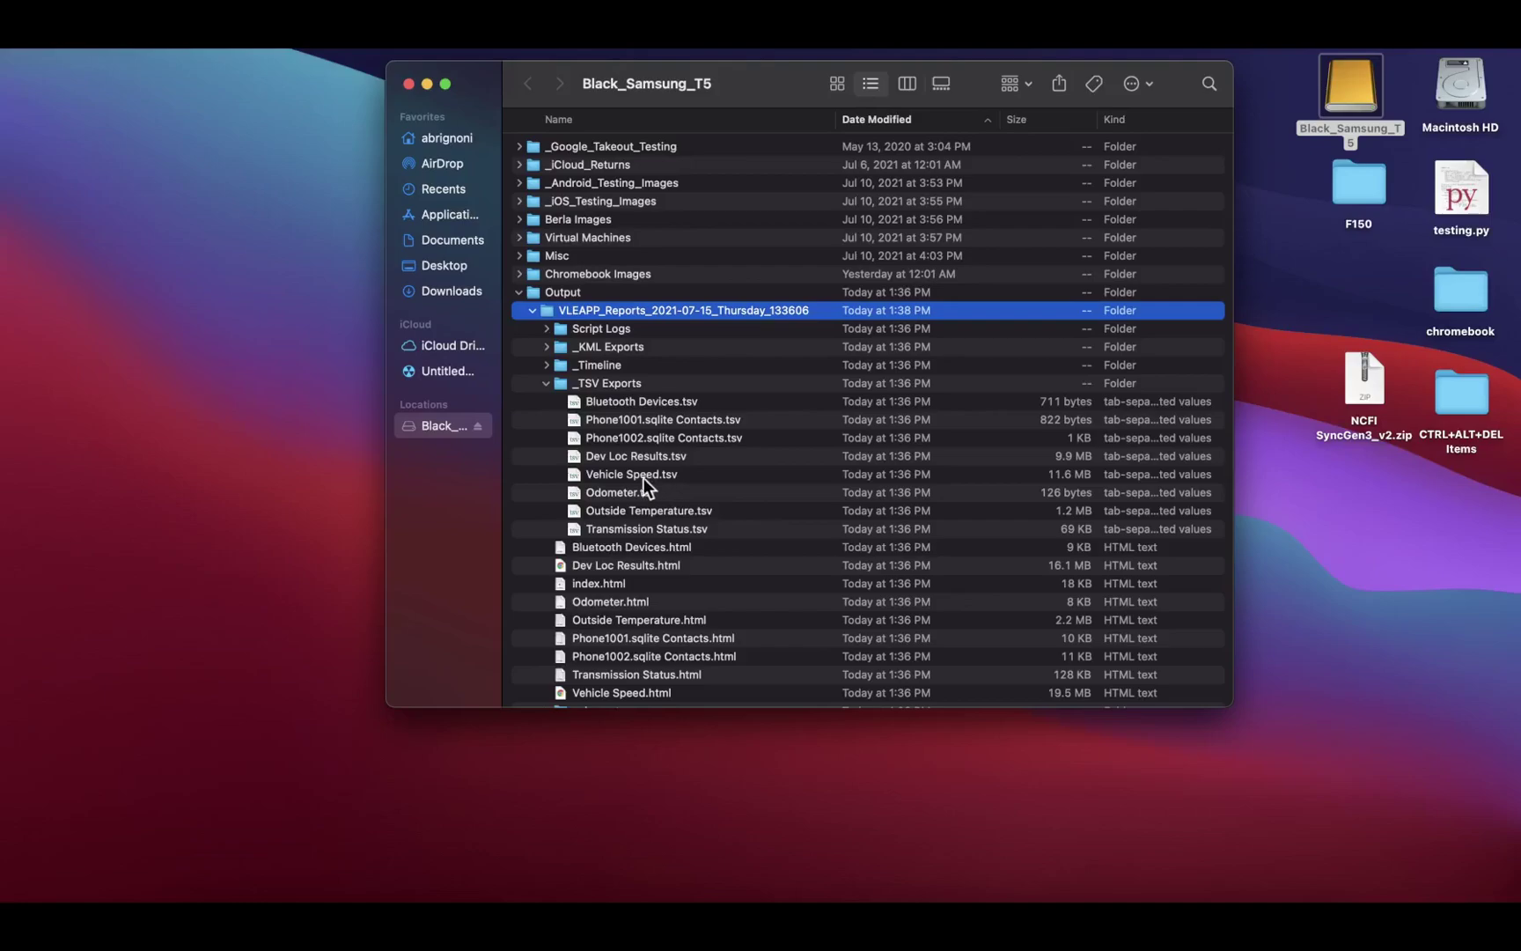
Open Odometer.tsv in CodeRunner, then minimize the editor
drag(638, 490, 633, 496)
key(super+Tab)
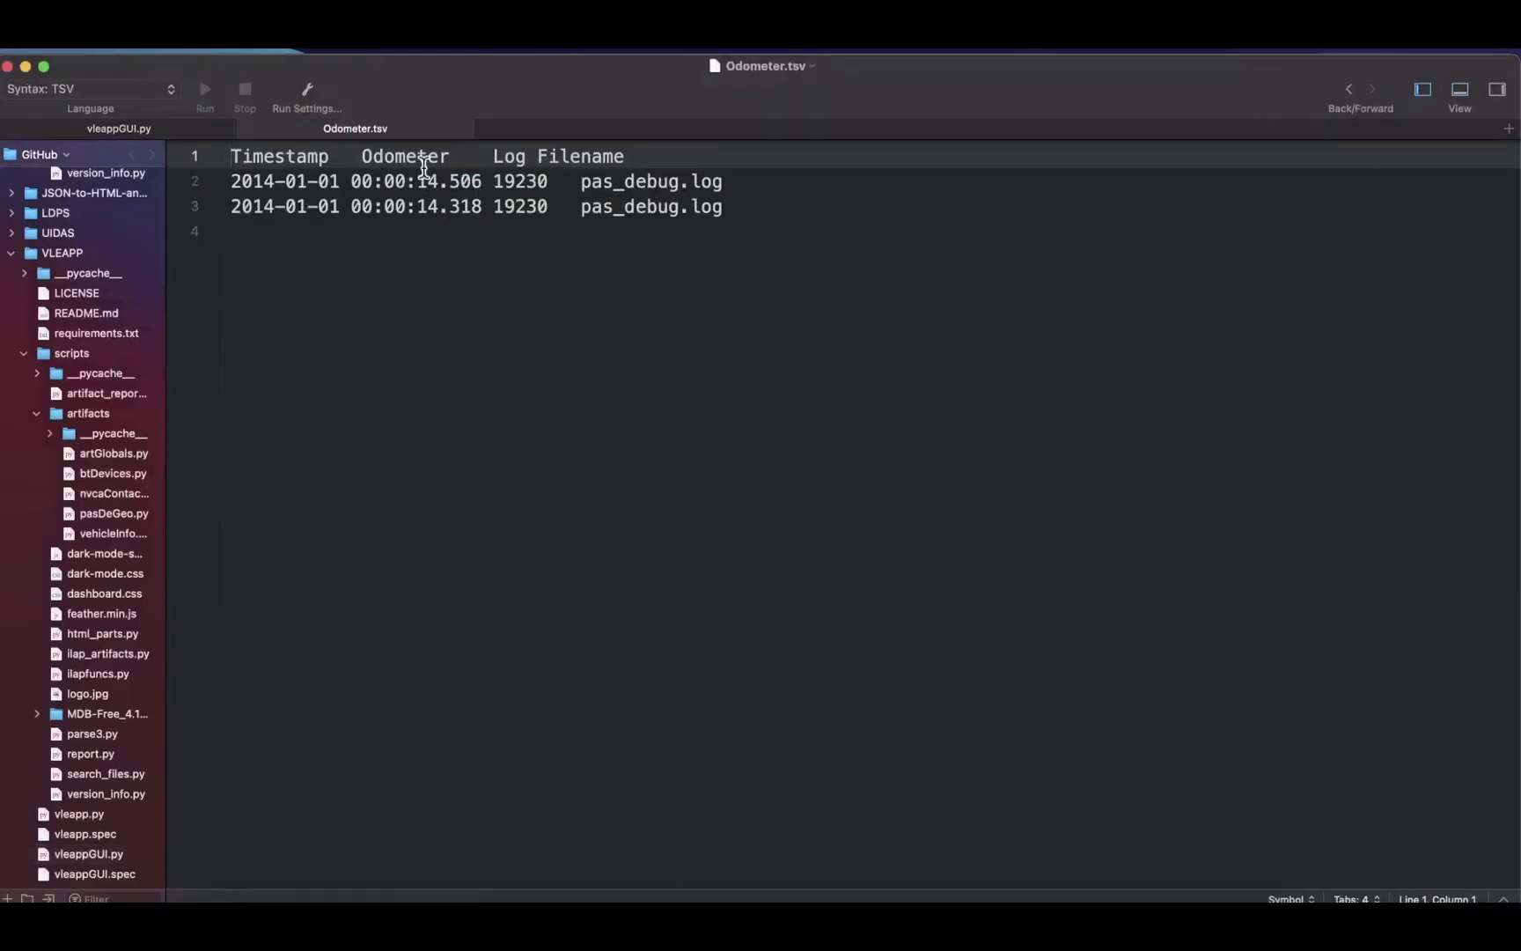
click(25, 67)
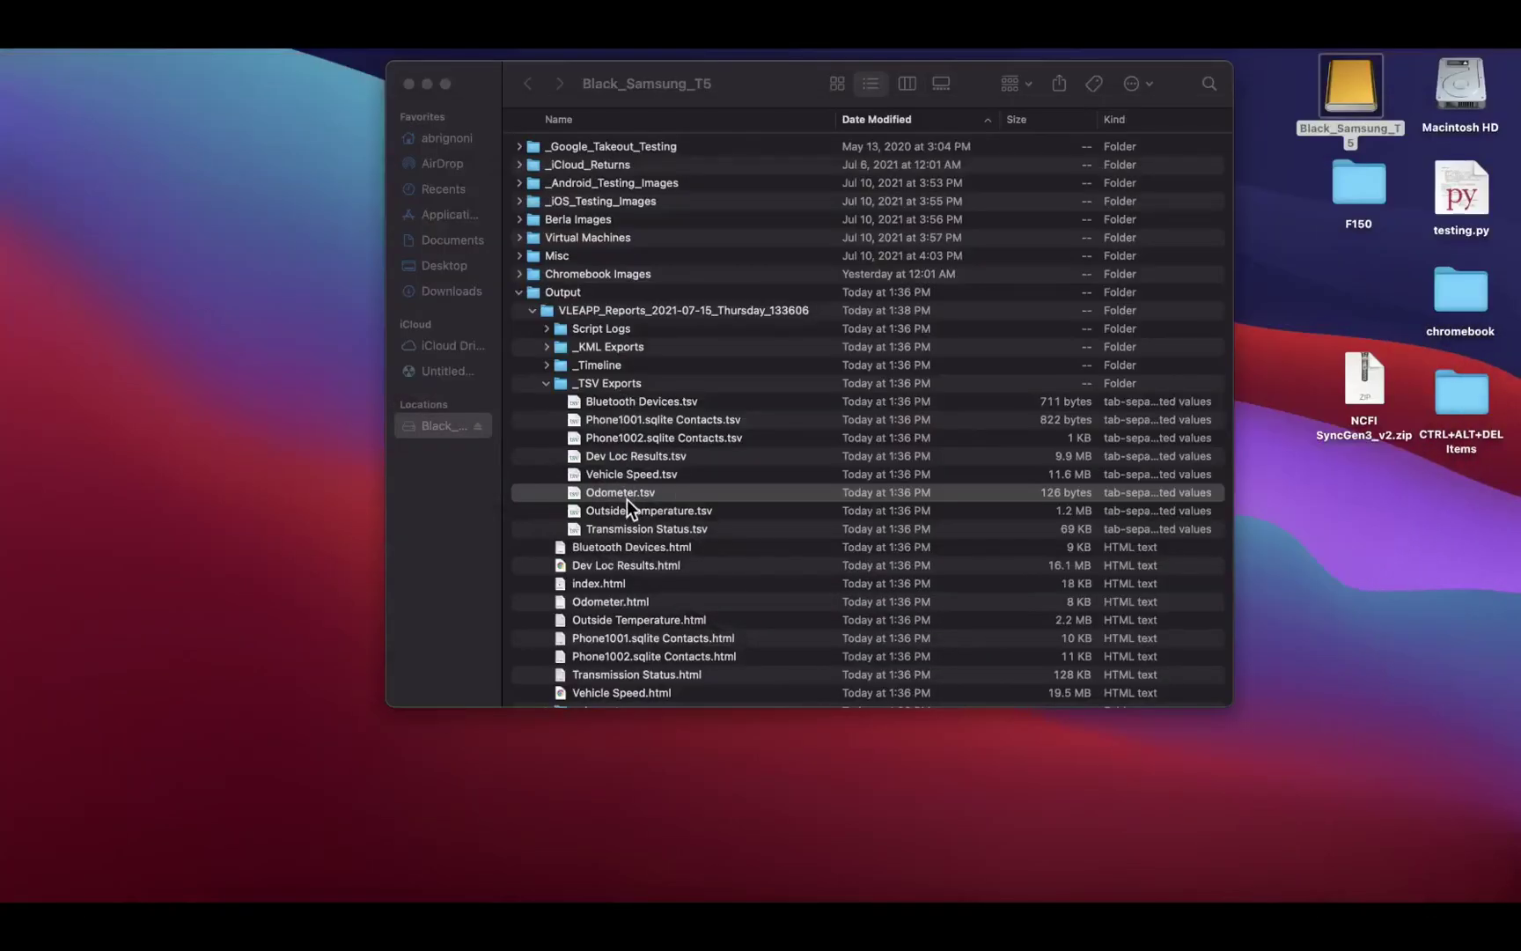
Open Dev Loc Results.tsv in CodeRunner to check its timestamp, latitude and longitude columns
click(655, 456)
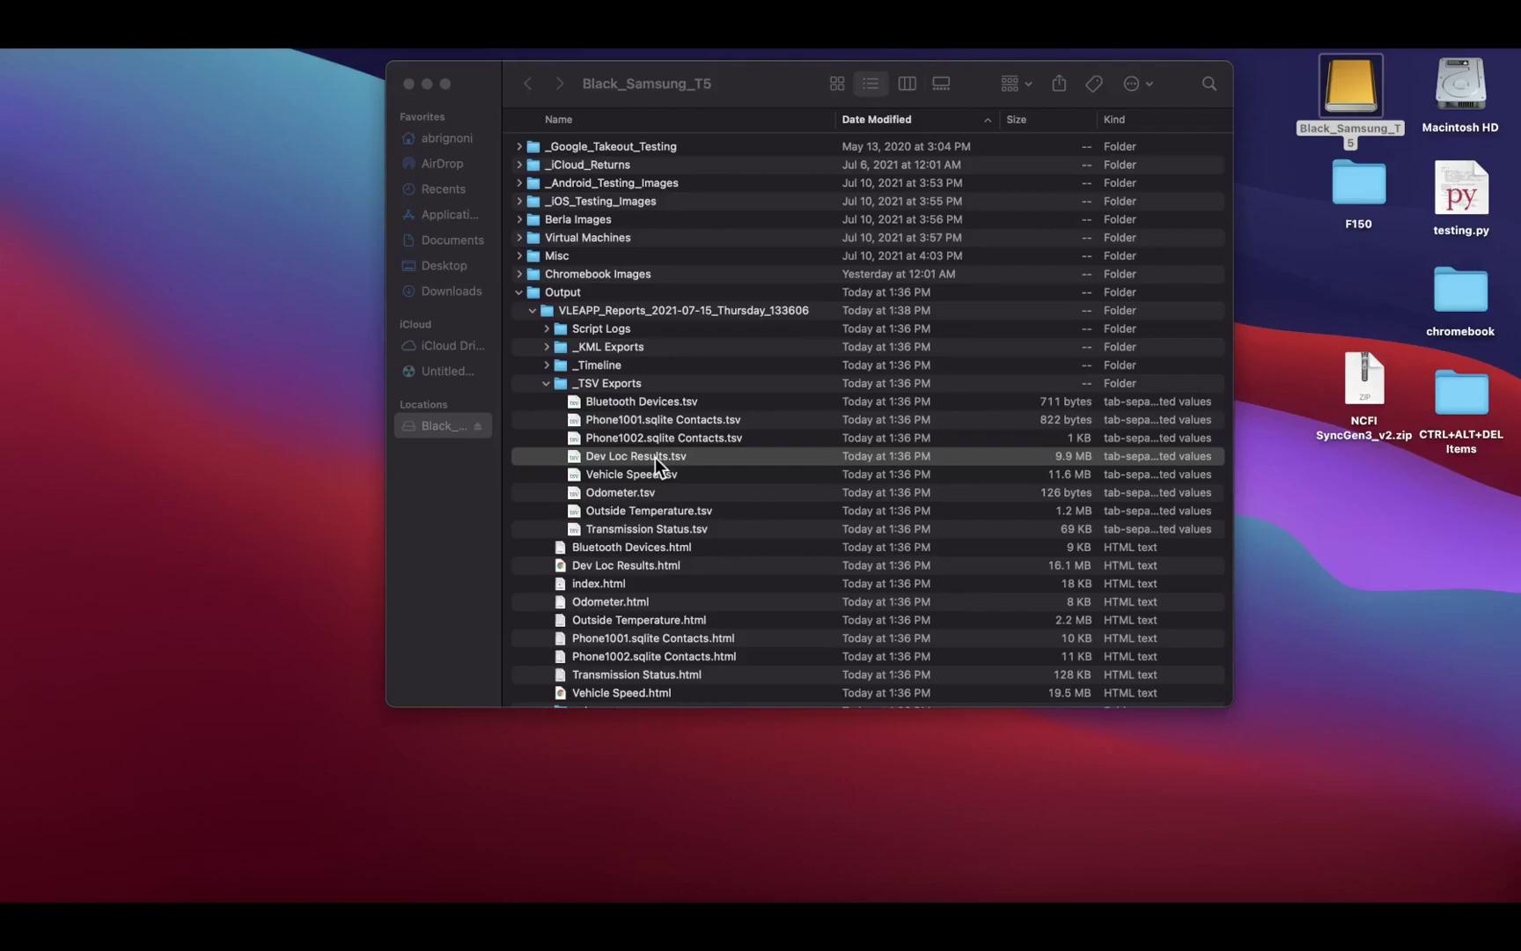
double_click(655, 457)
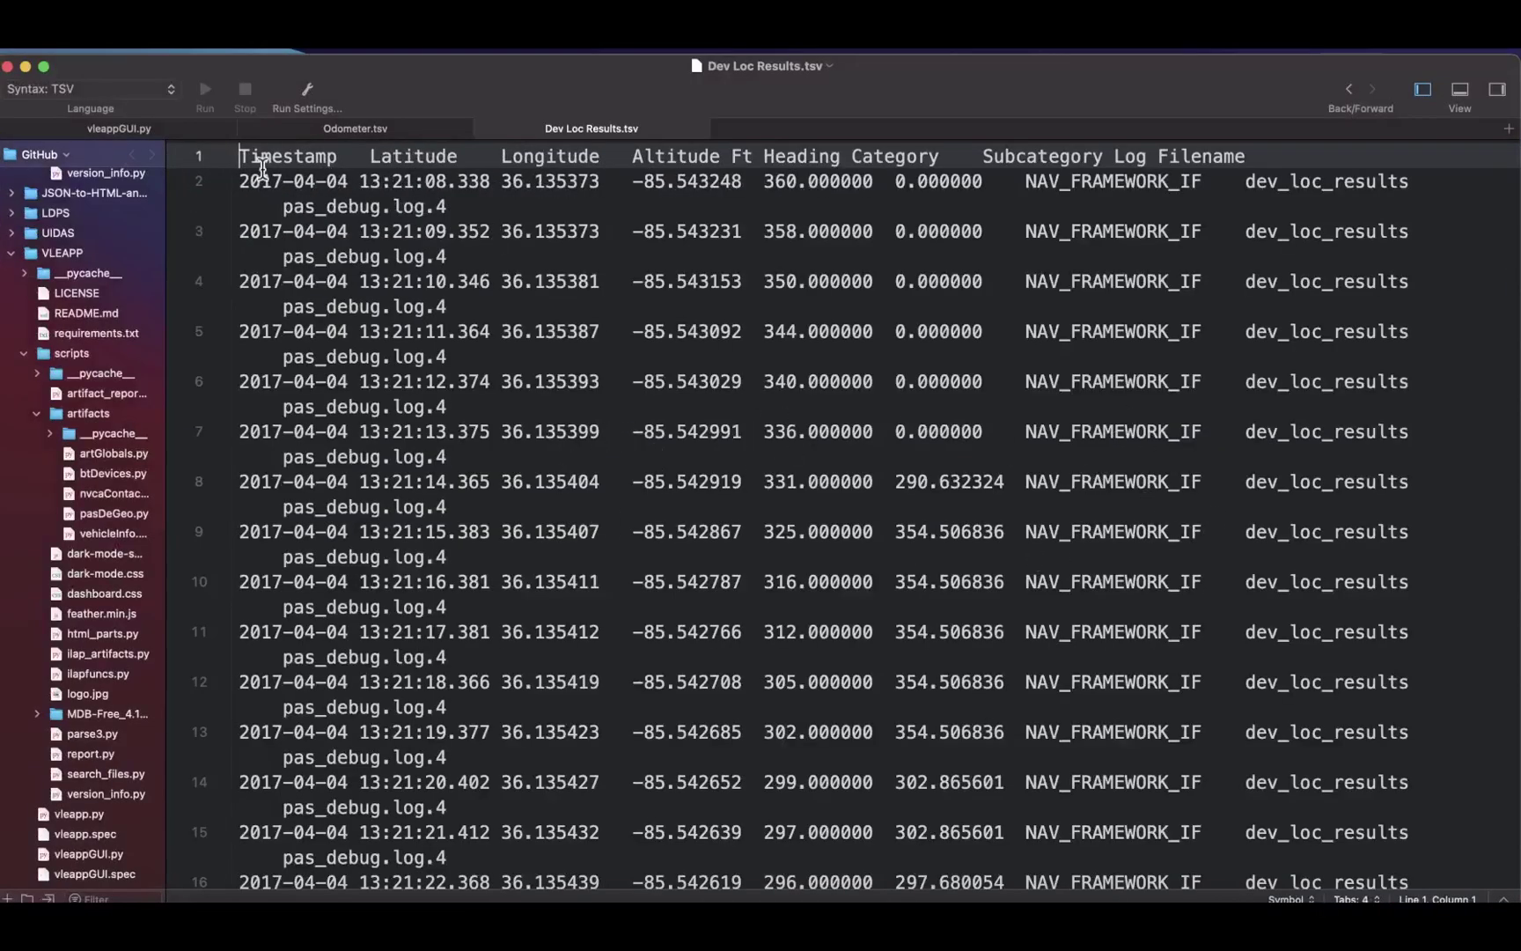
click(26, 68)
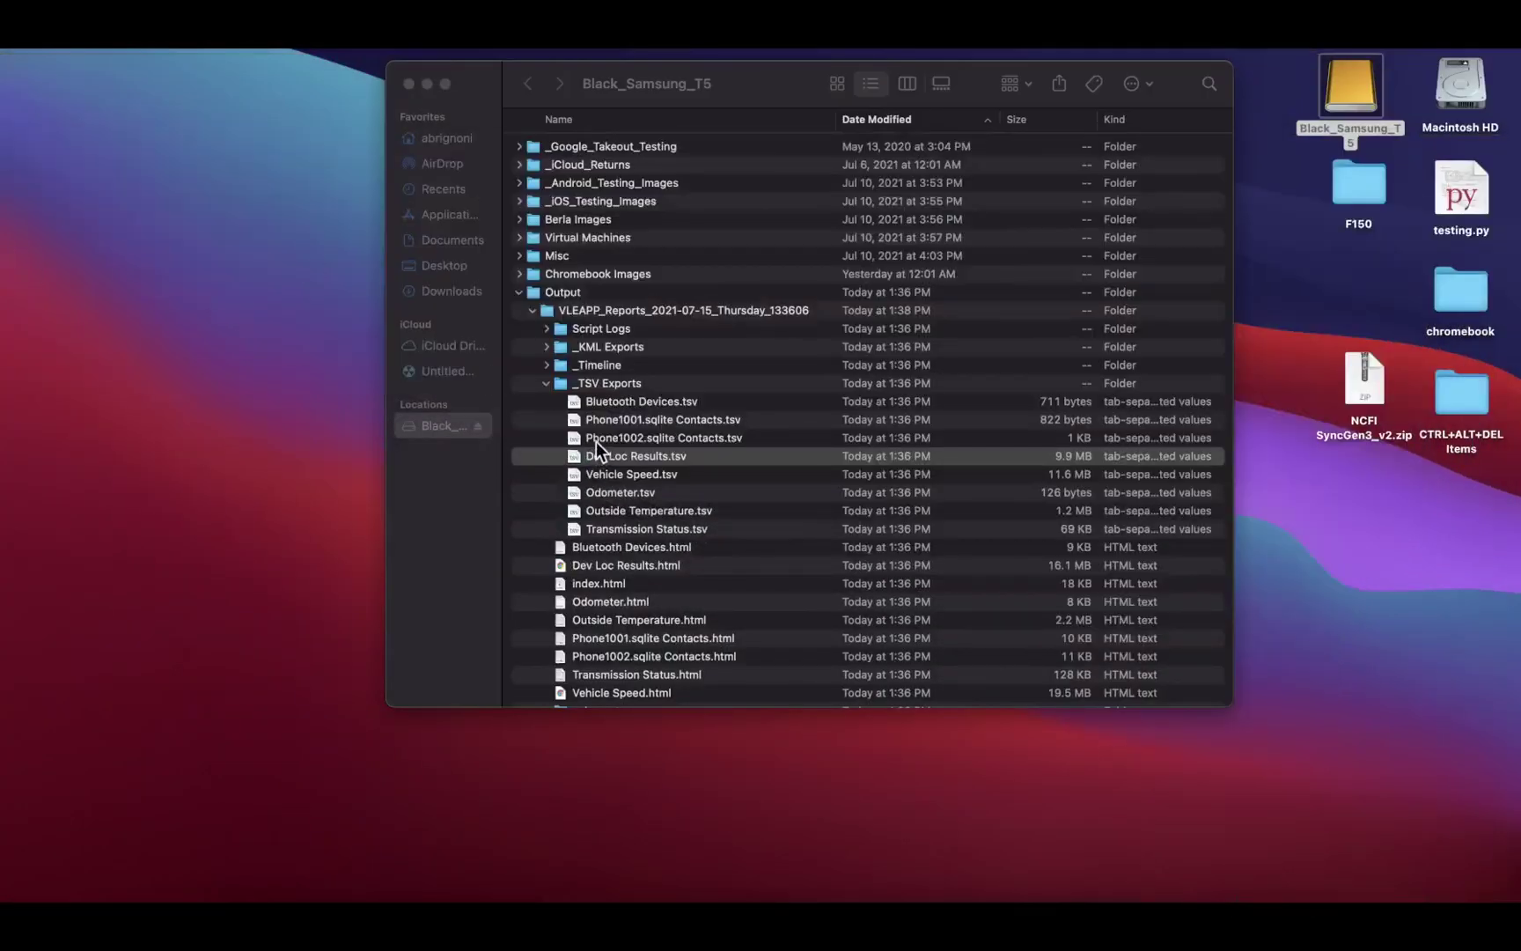
scroll(641, 570, down, 2)
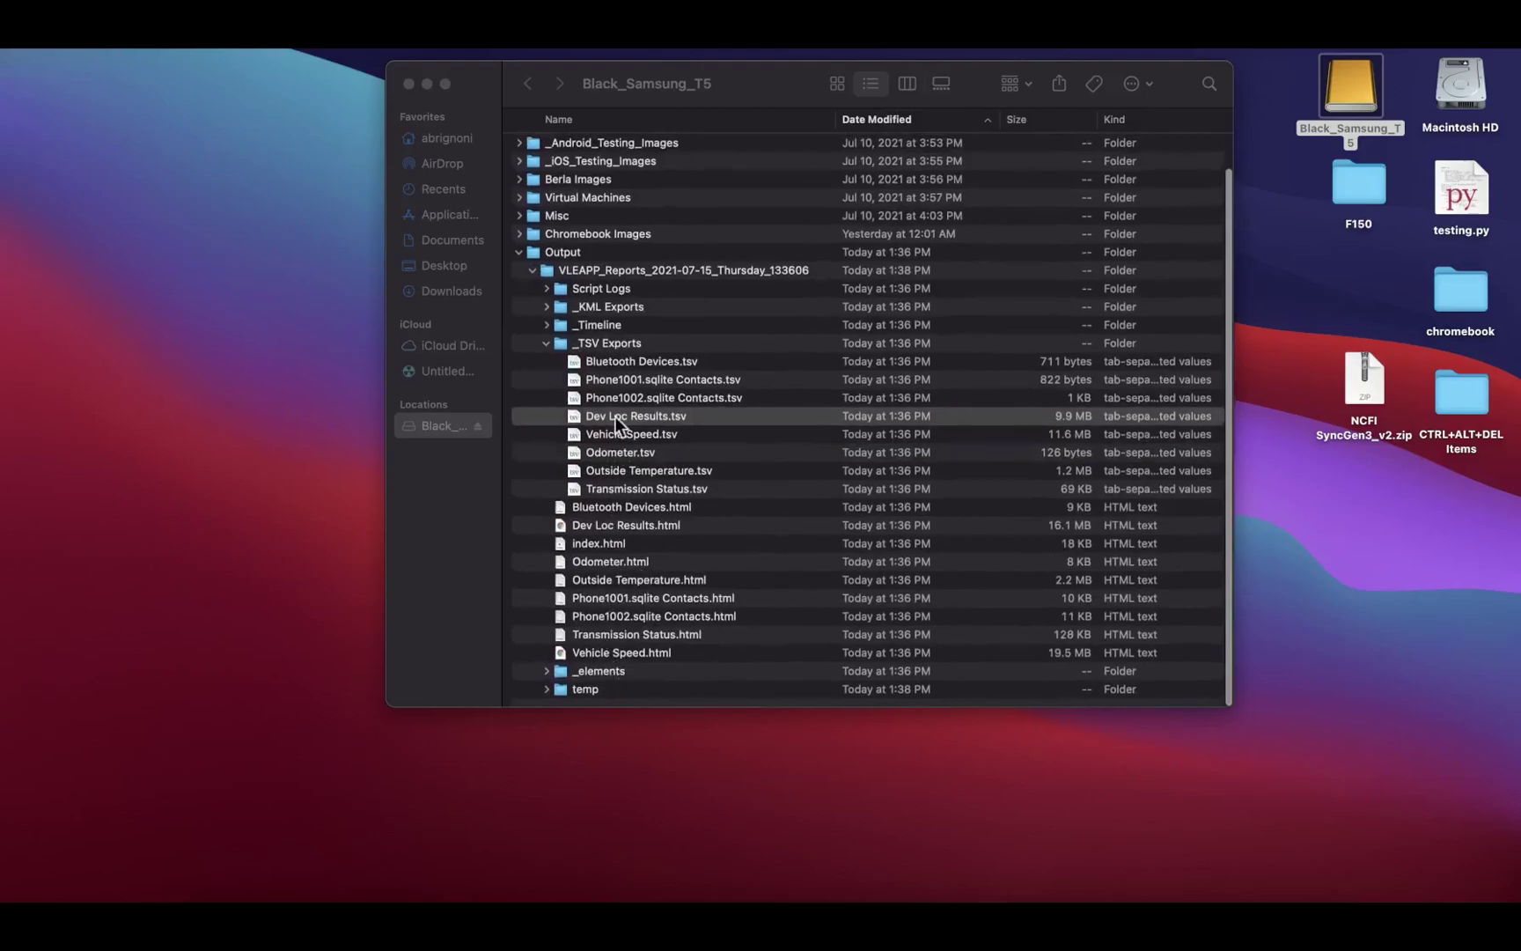
Open _Timeline's tl.db and browse its data table sorted by key
click(546, 325)
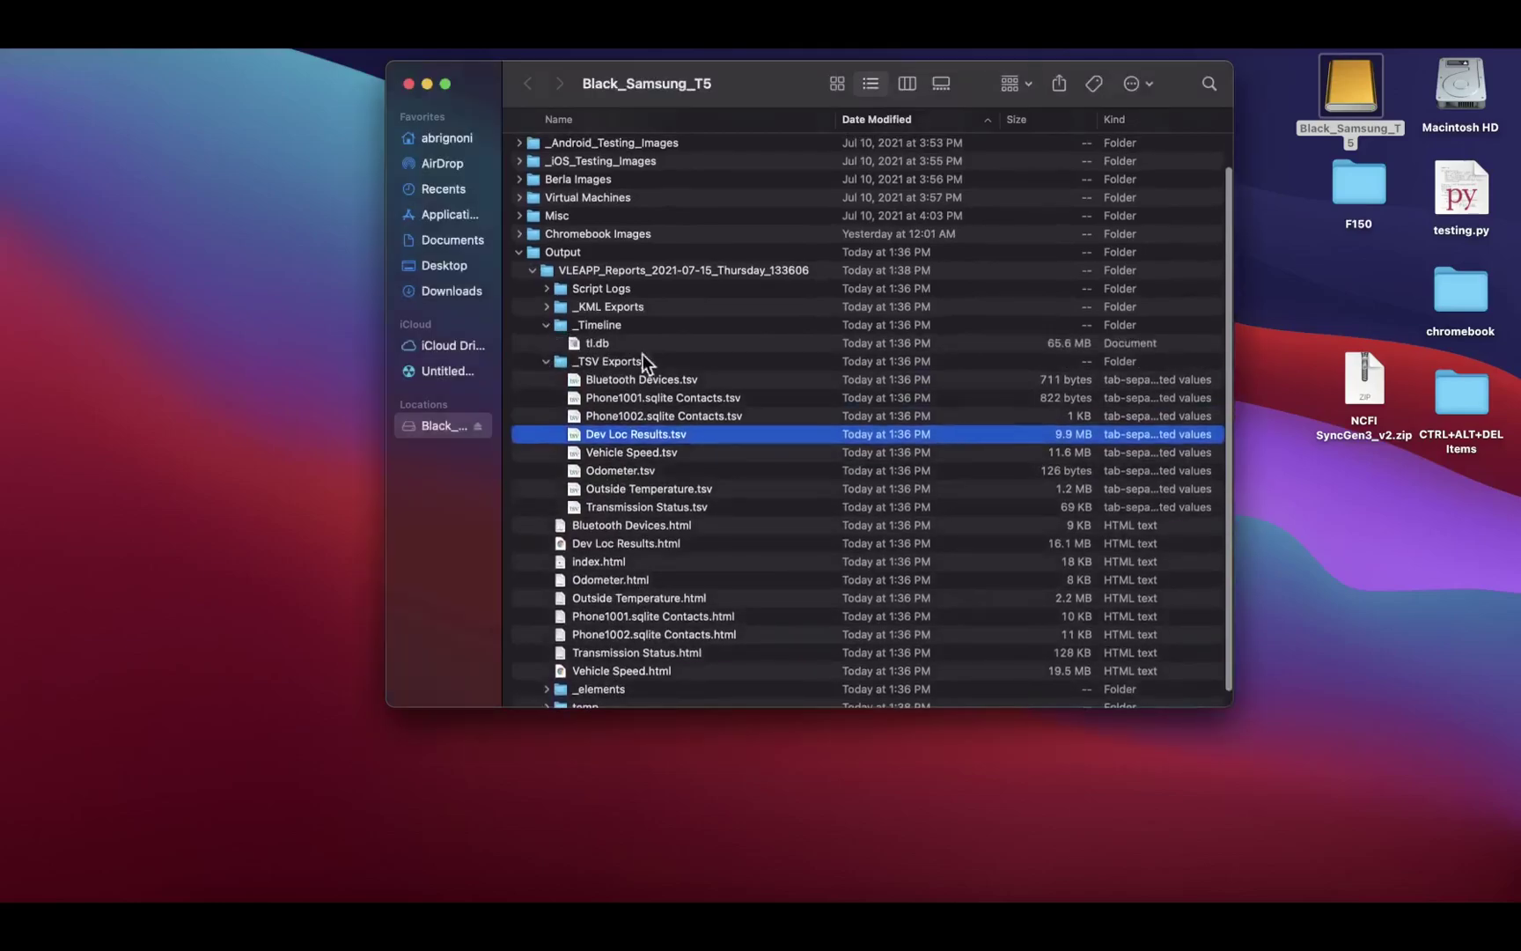
click(595, 342)
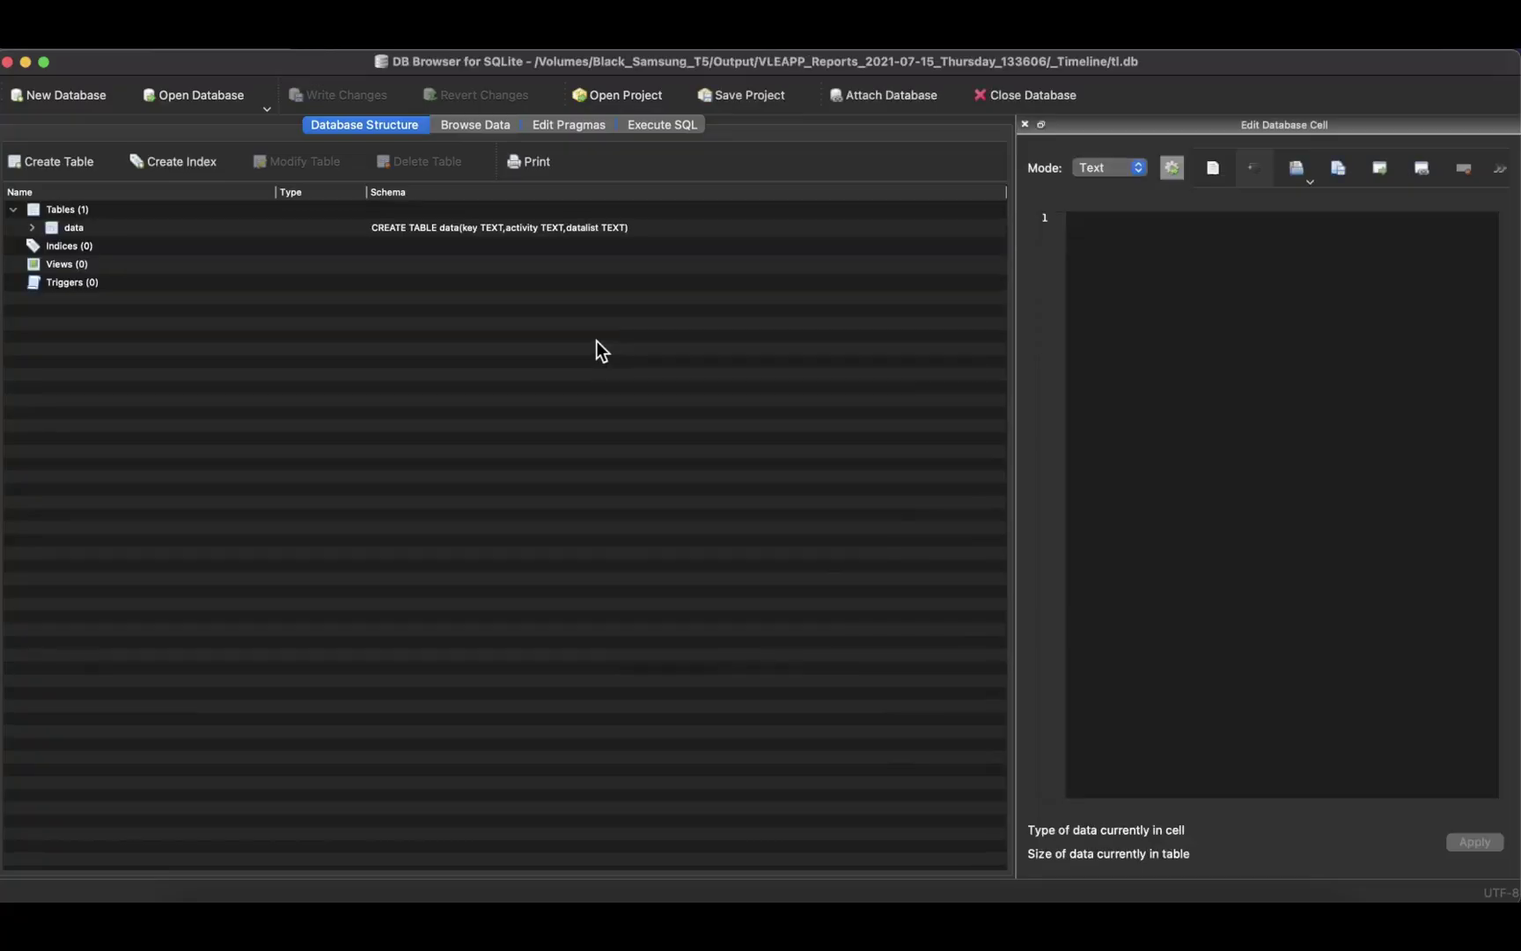
click(455, 123)
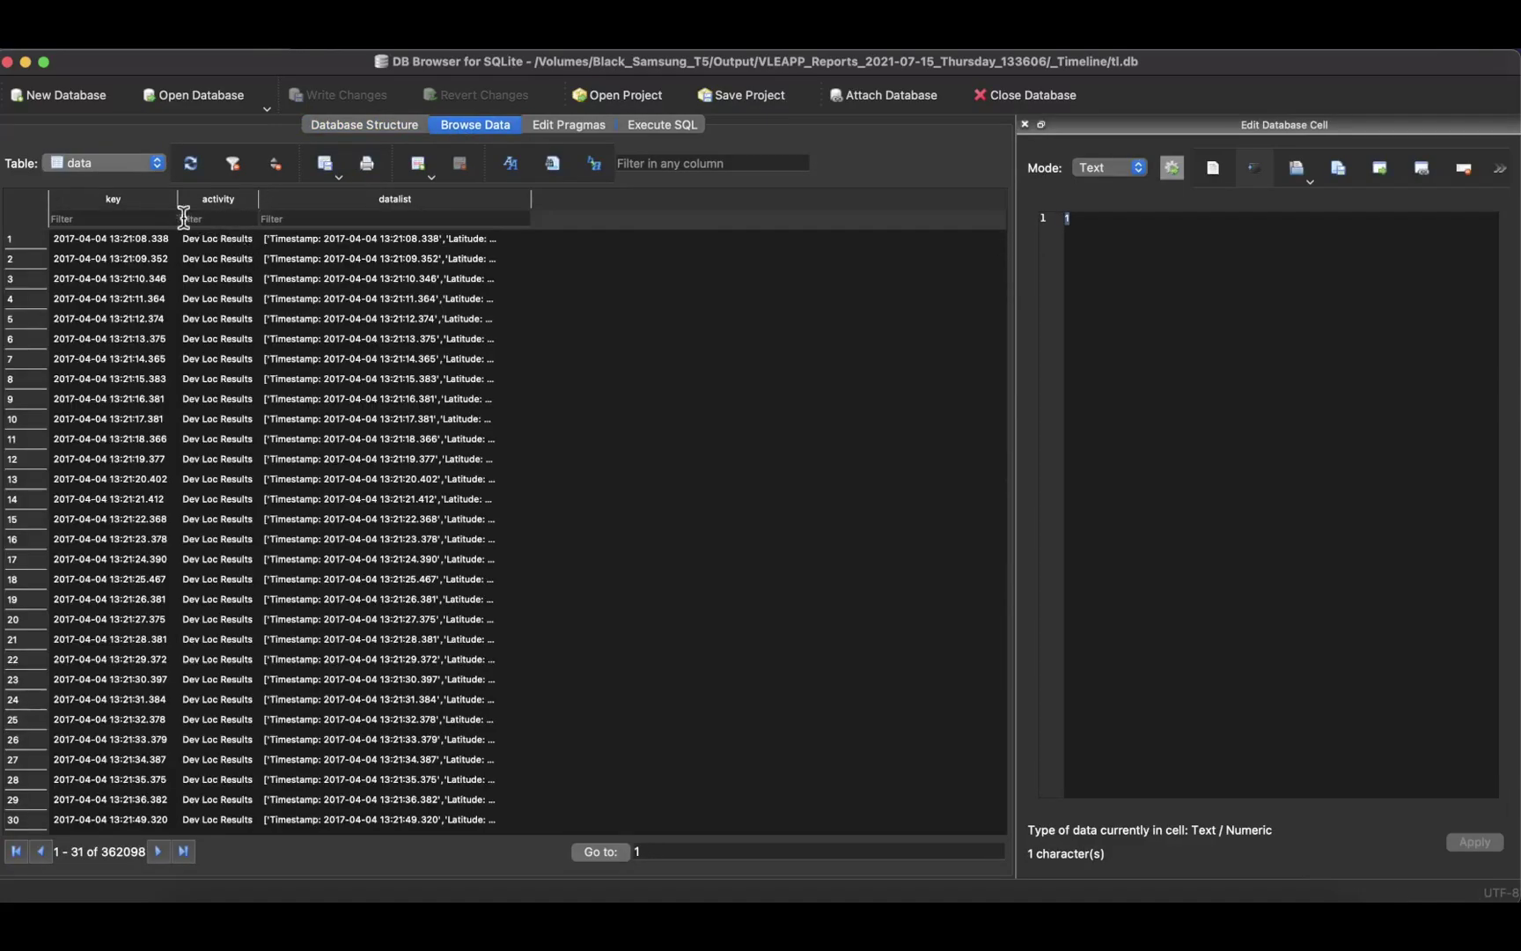
click(125, 200)
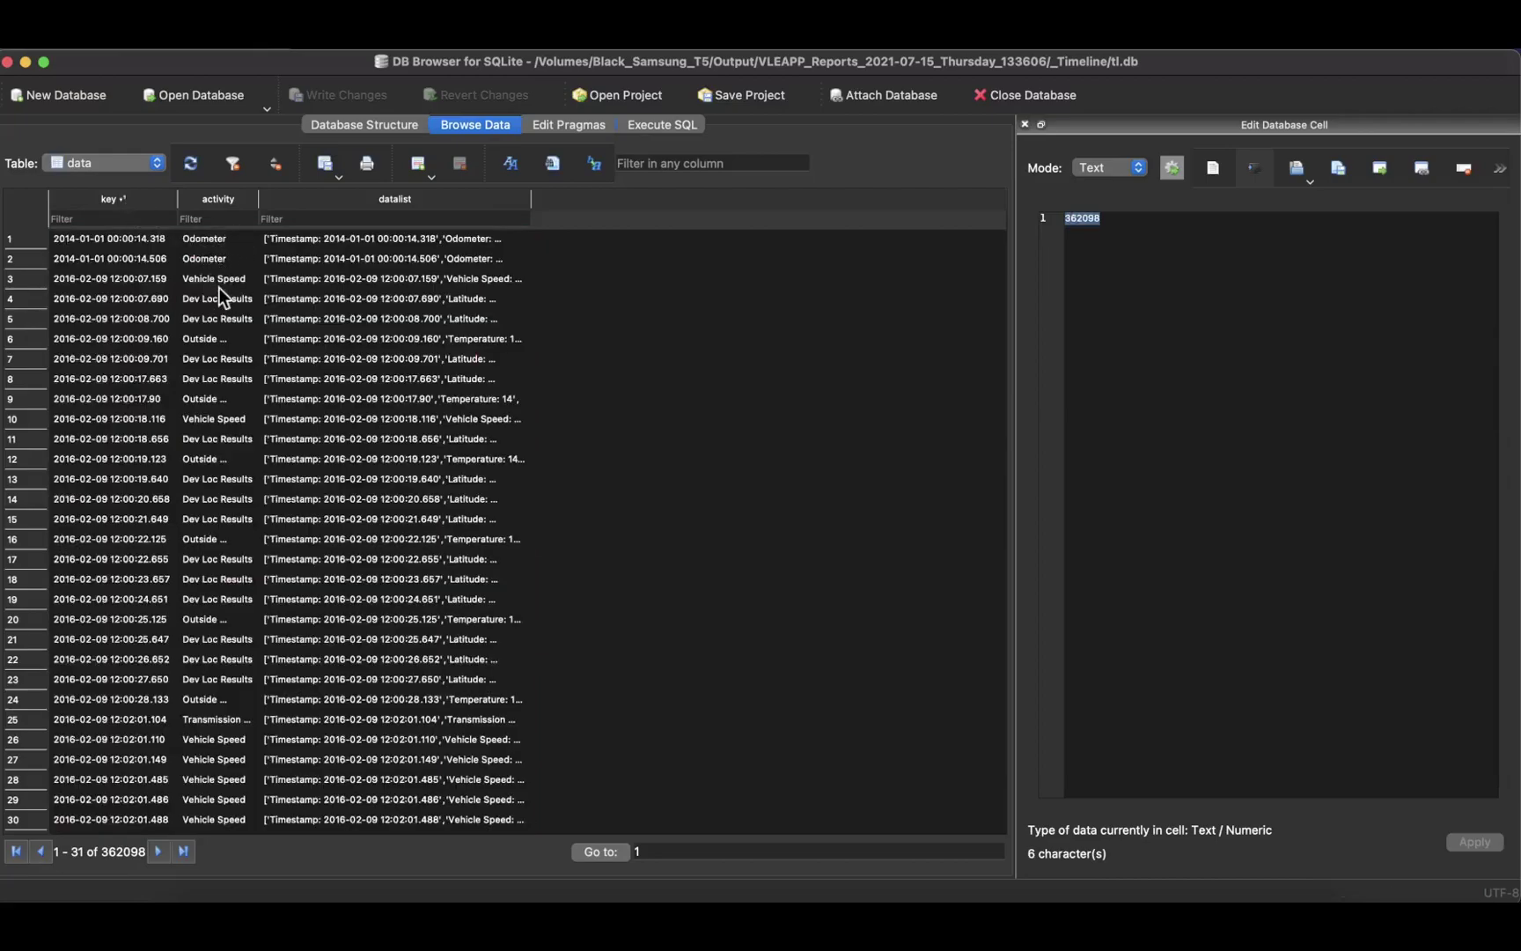
Inspect timeline rows, widening the activity and datalist columns, then hide DB Browser
click(398, 285)
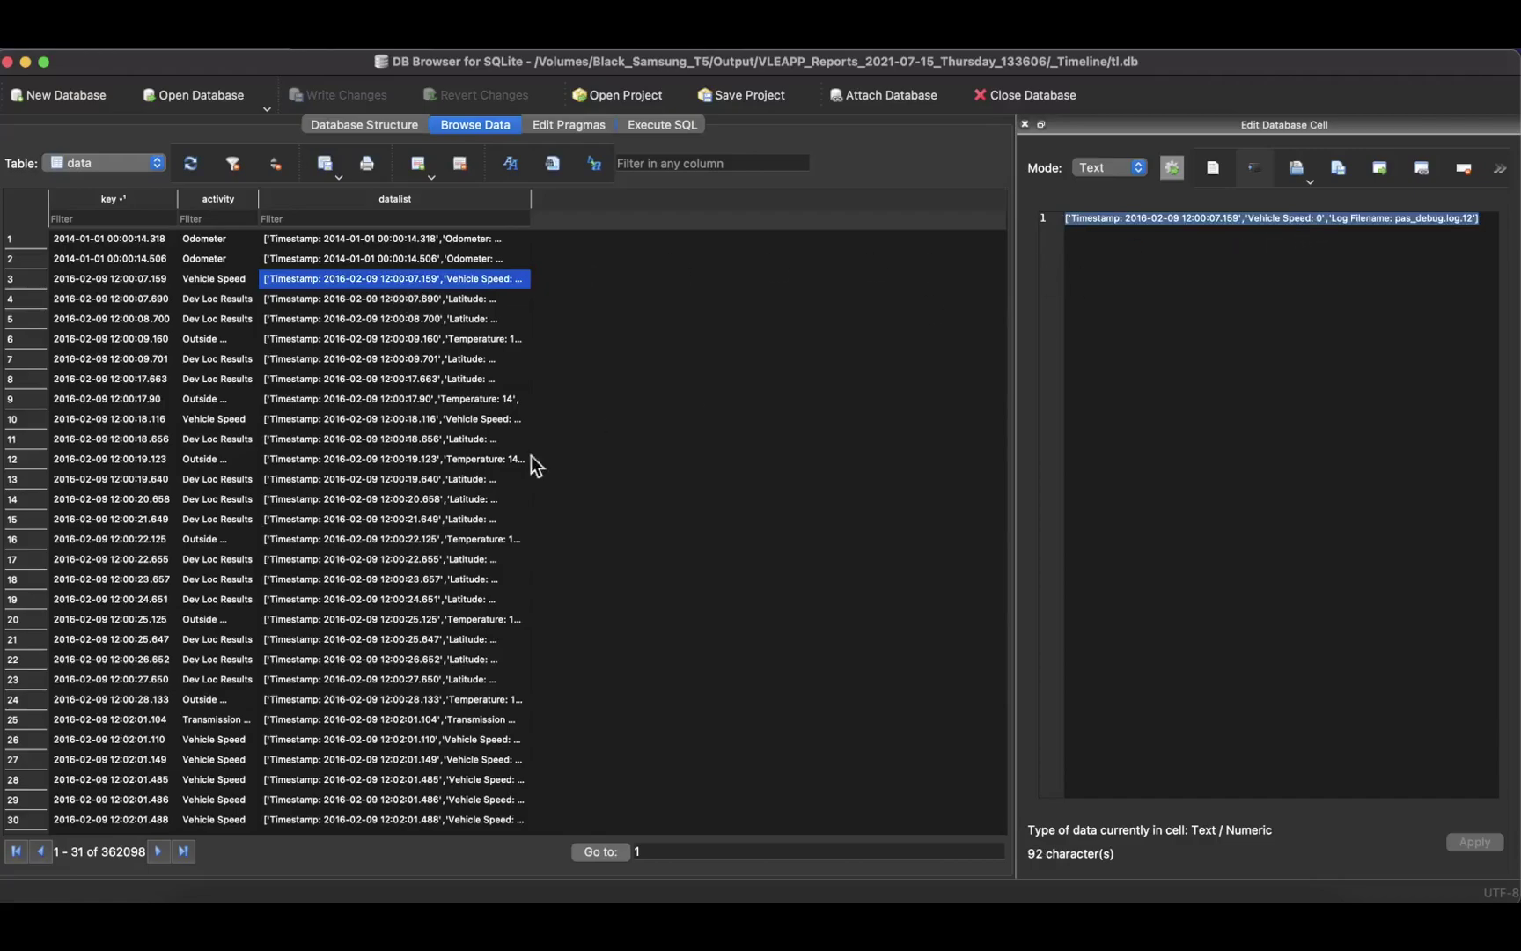
scroll(295, 515, down, 2)
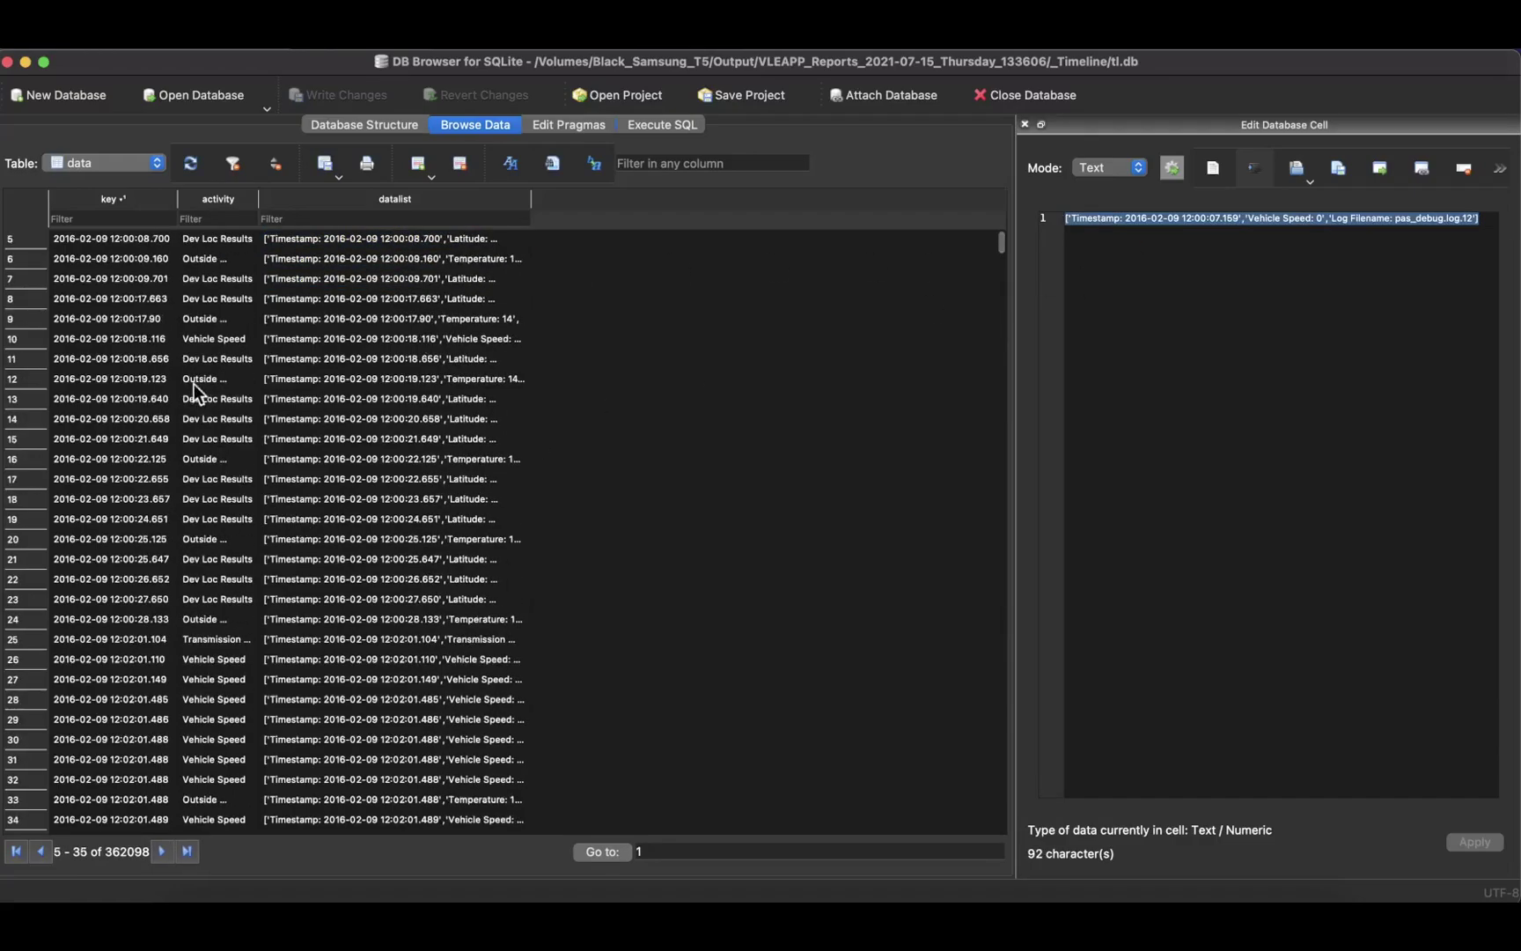
click(194, 380)
drag(259, 201, 333, 215)
click(461, 382)
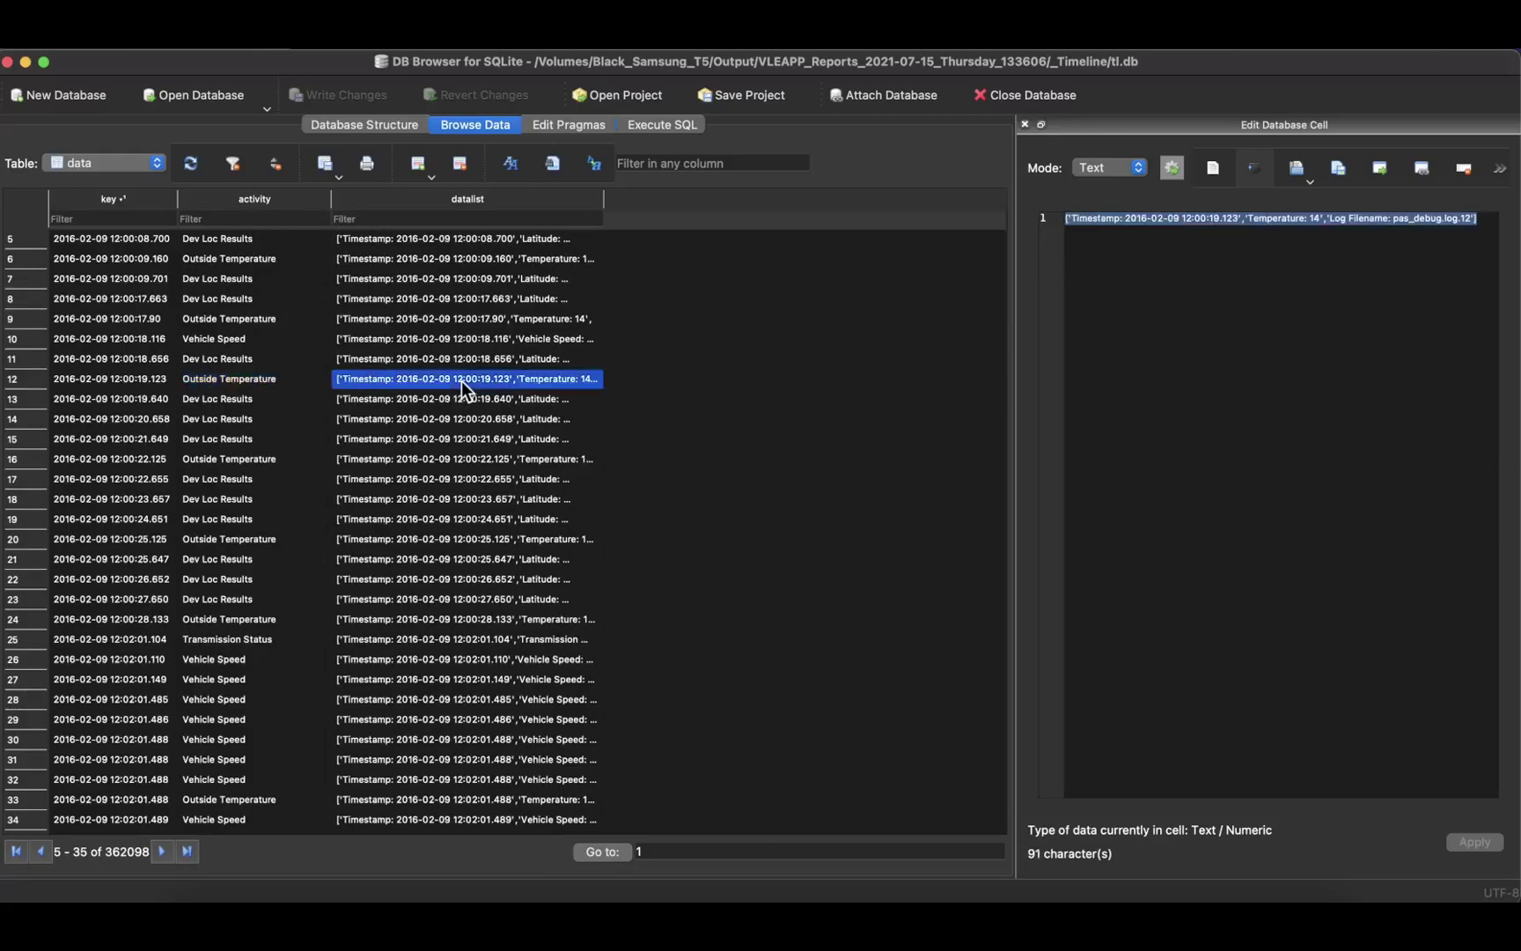
scroll(305, 477, down, 4)
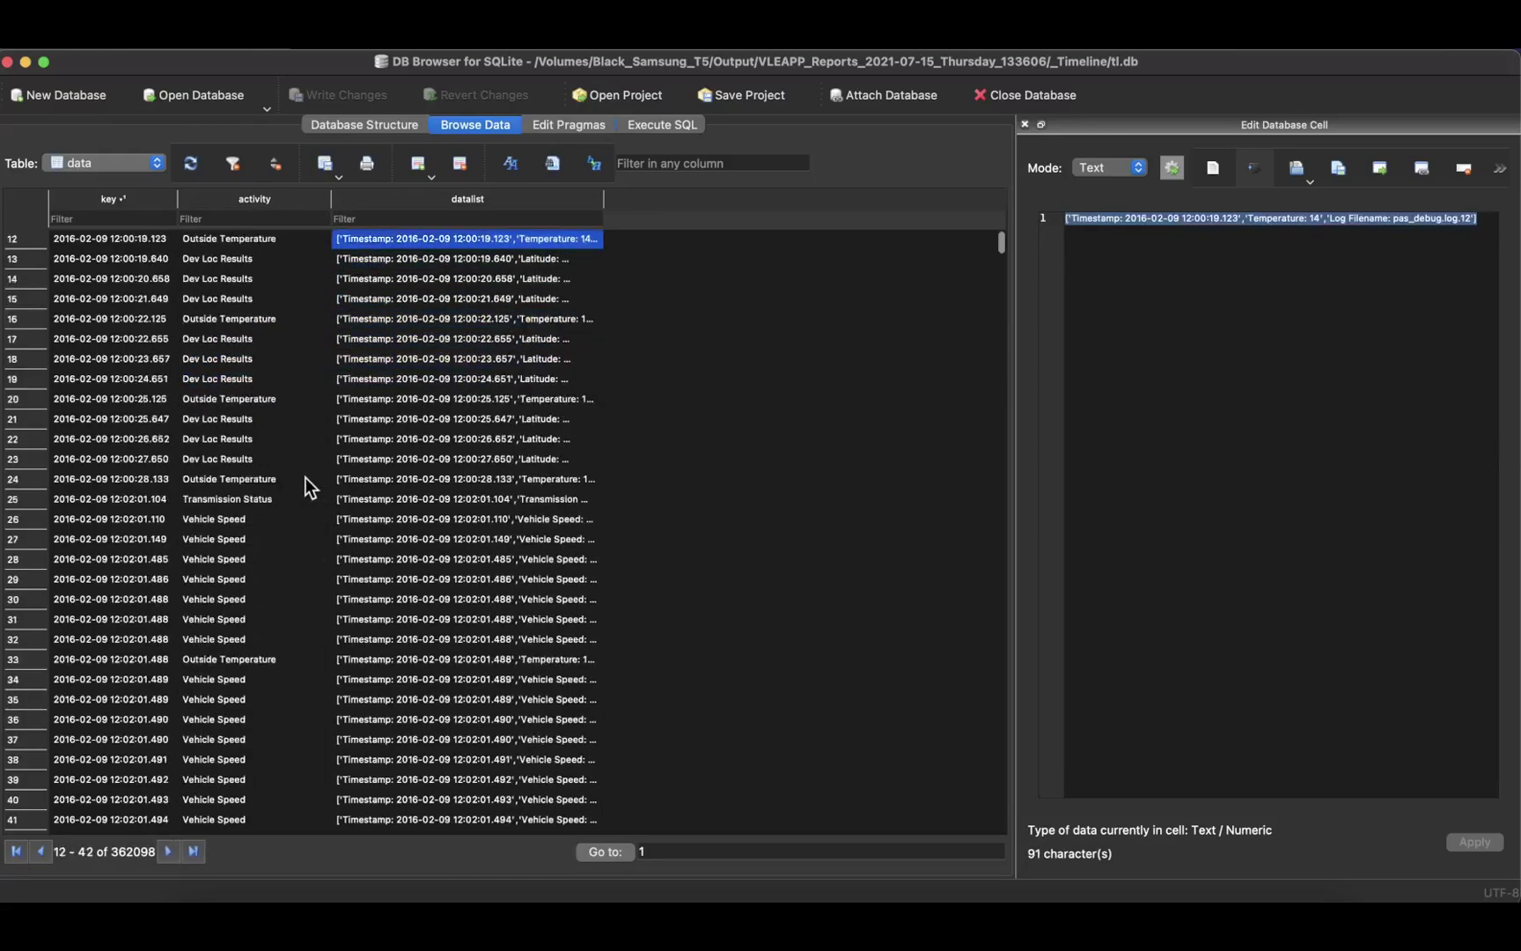
scroll(306, 476, down, 1)
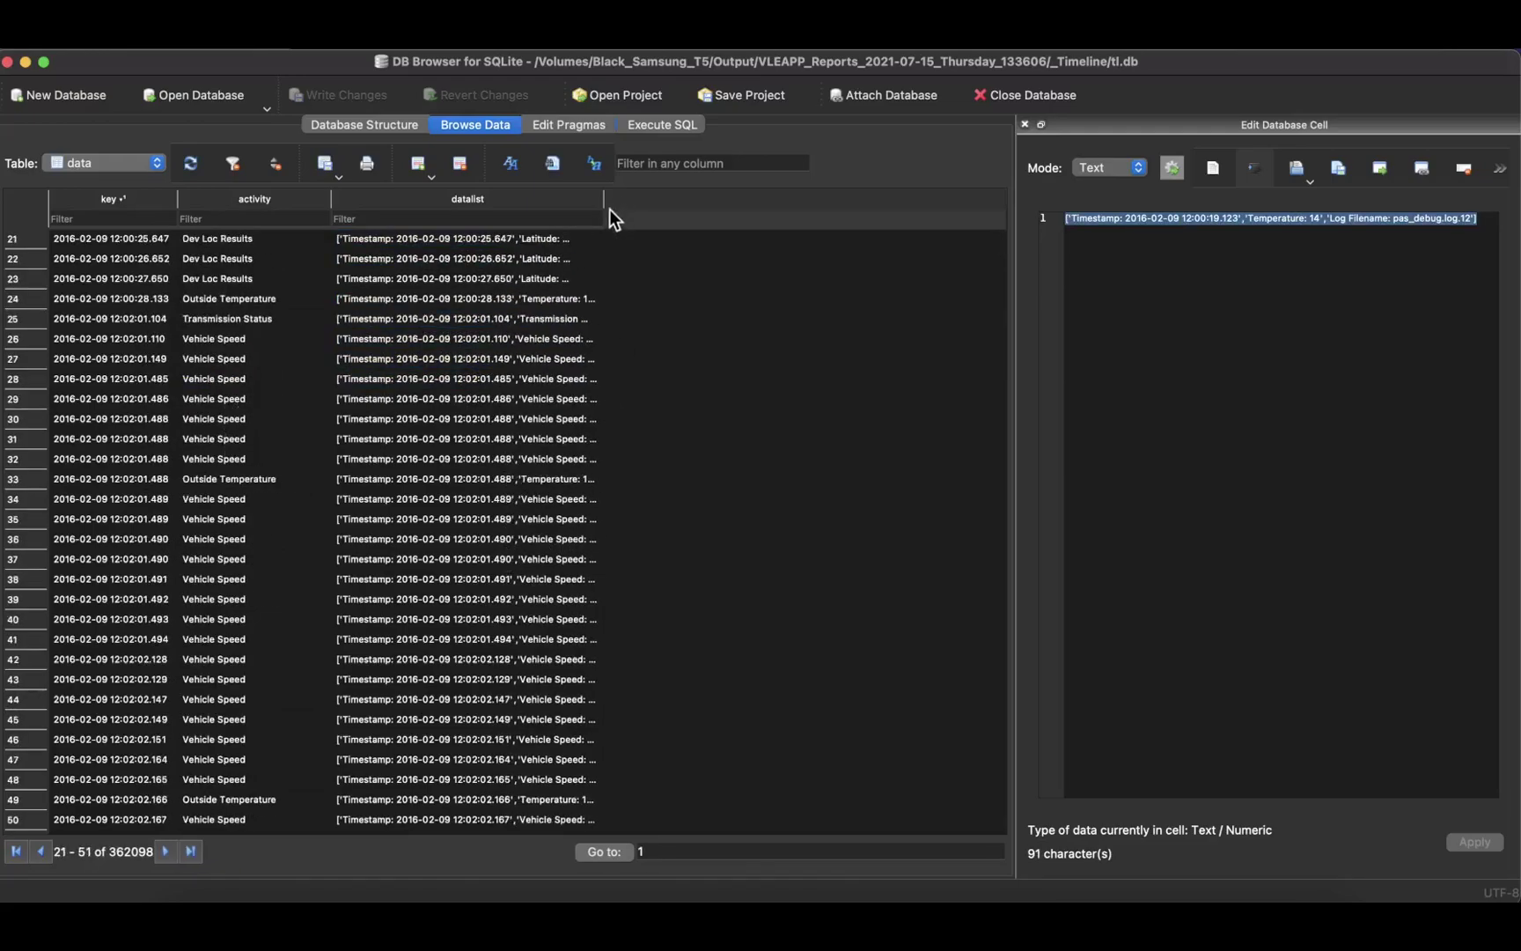
drag(606, 202, 667, 203)
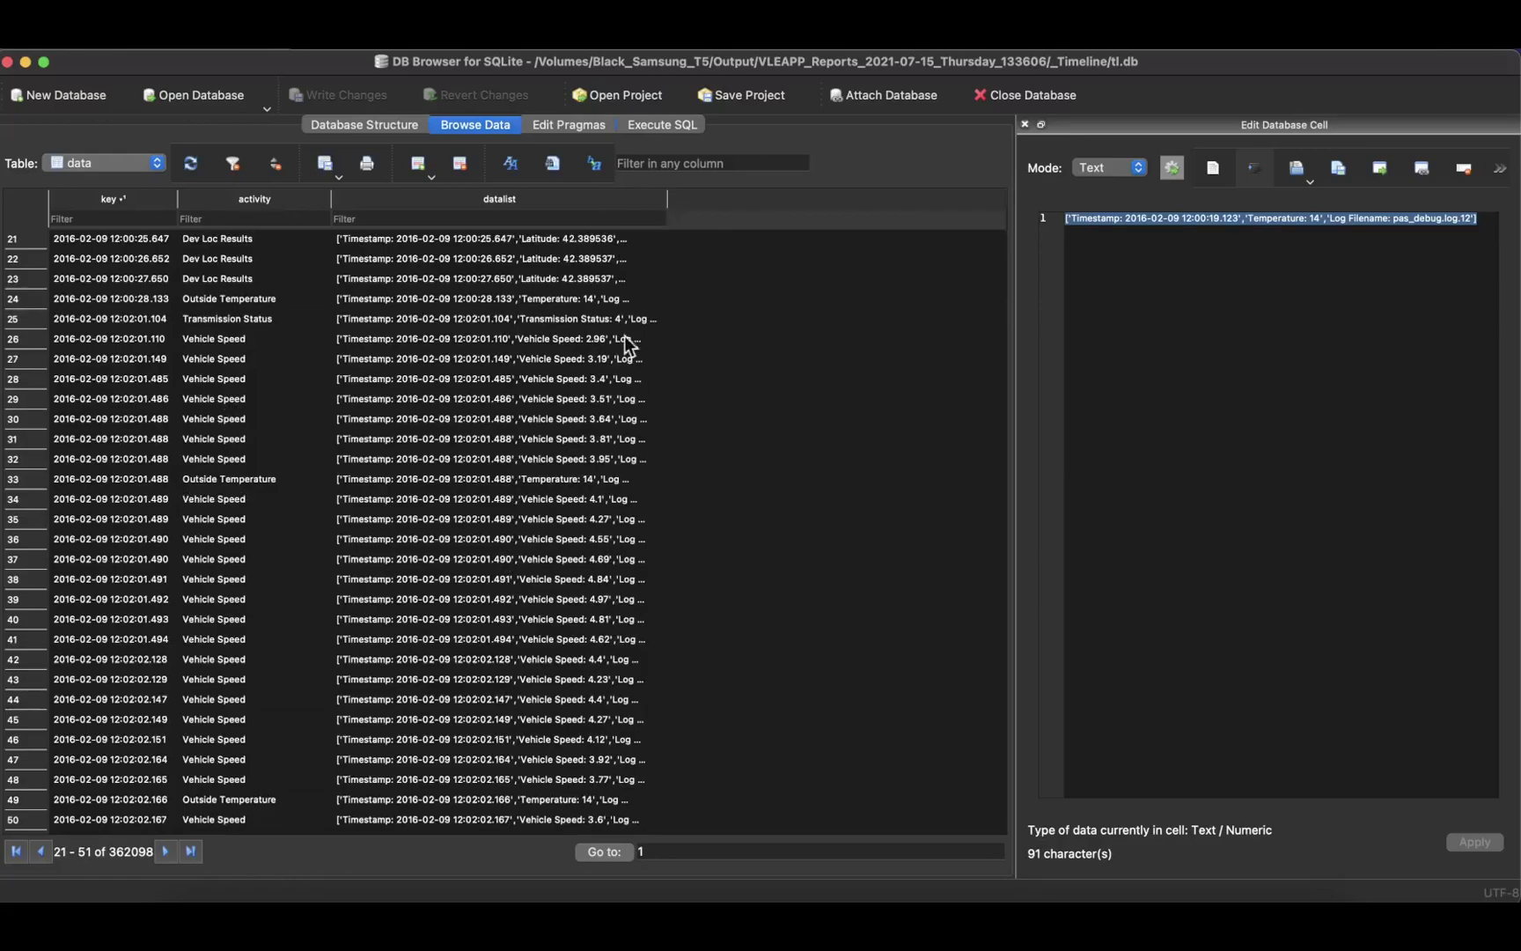
scroll(596, 704, down, 1)
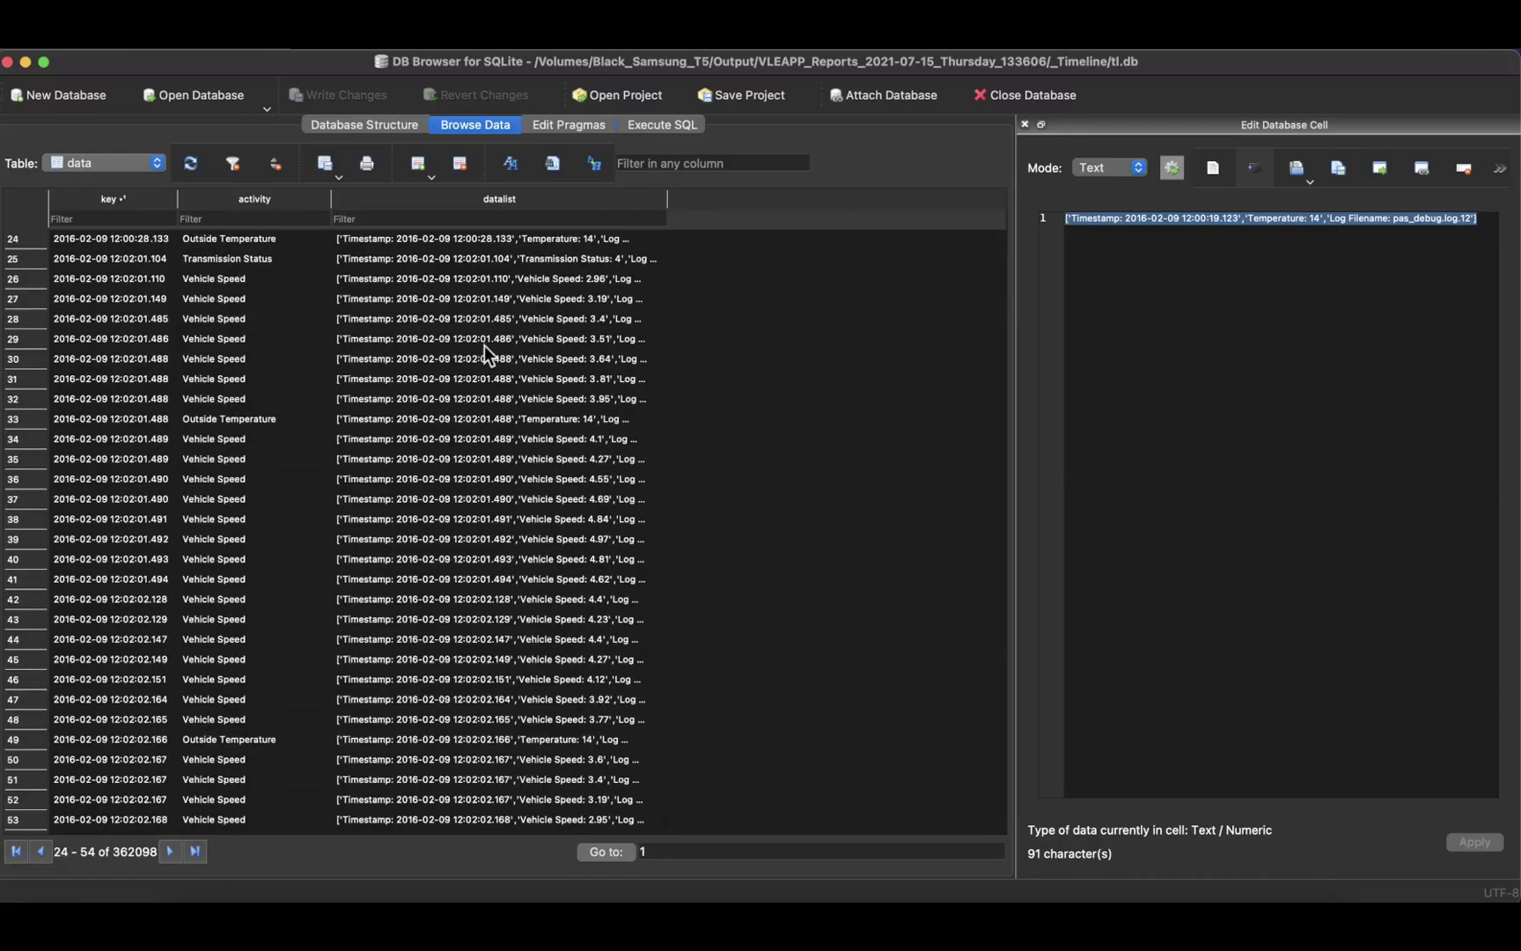
click(25, 61)
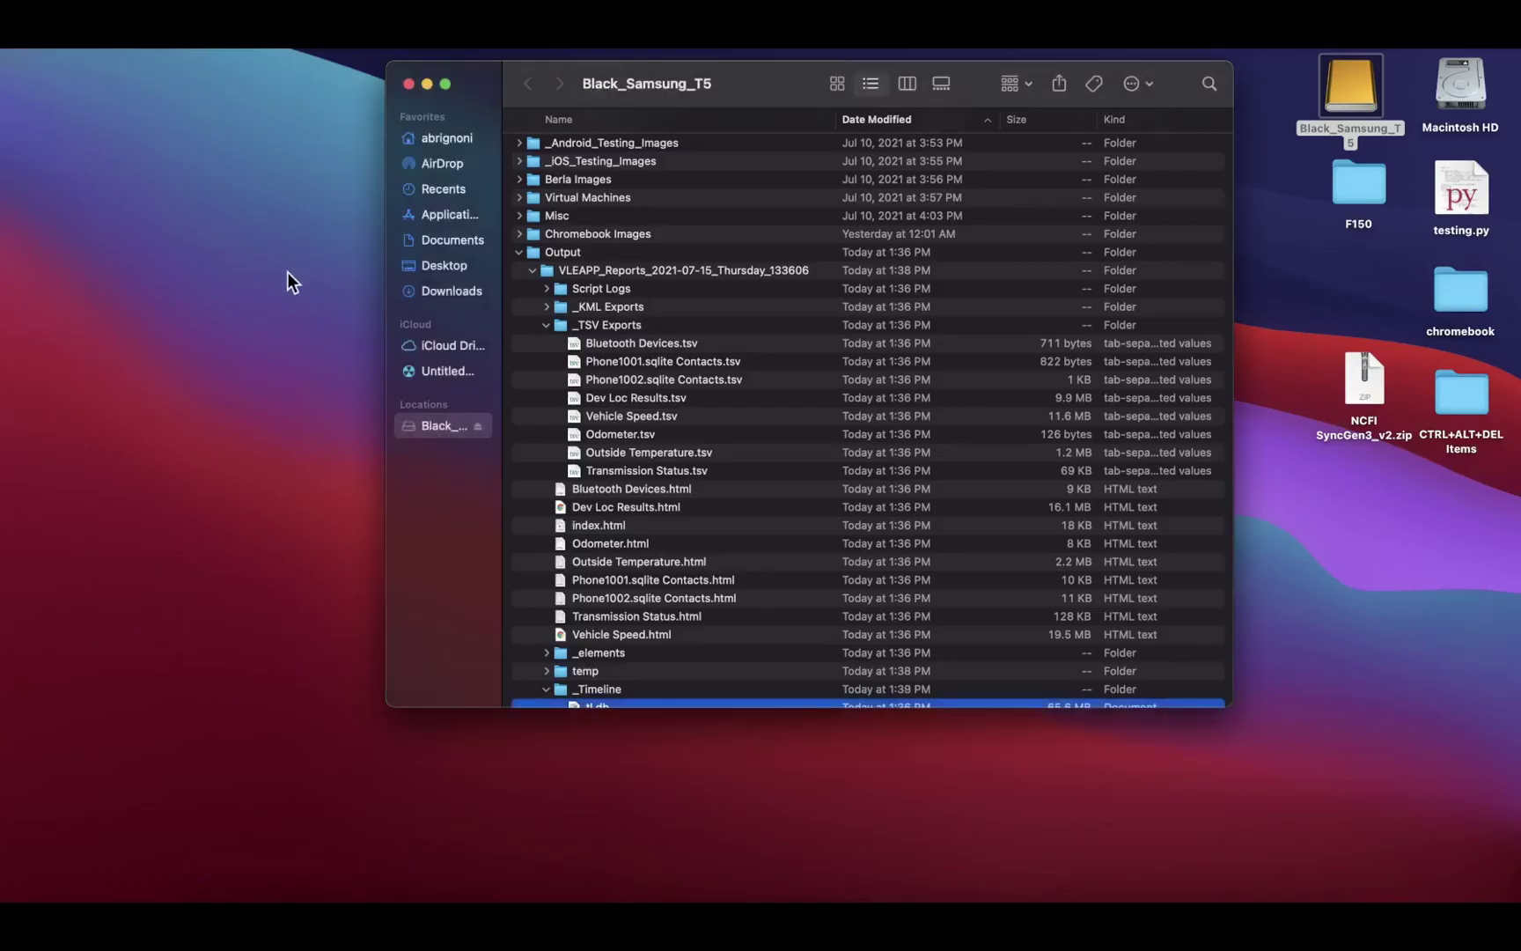
Open _latlong.db from _KML Exports and filter its data table's key column on 2017-04-05
scroll(626, 493, down, 2)
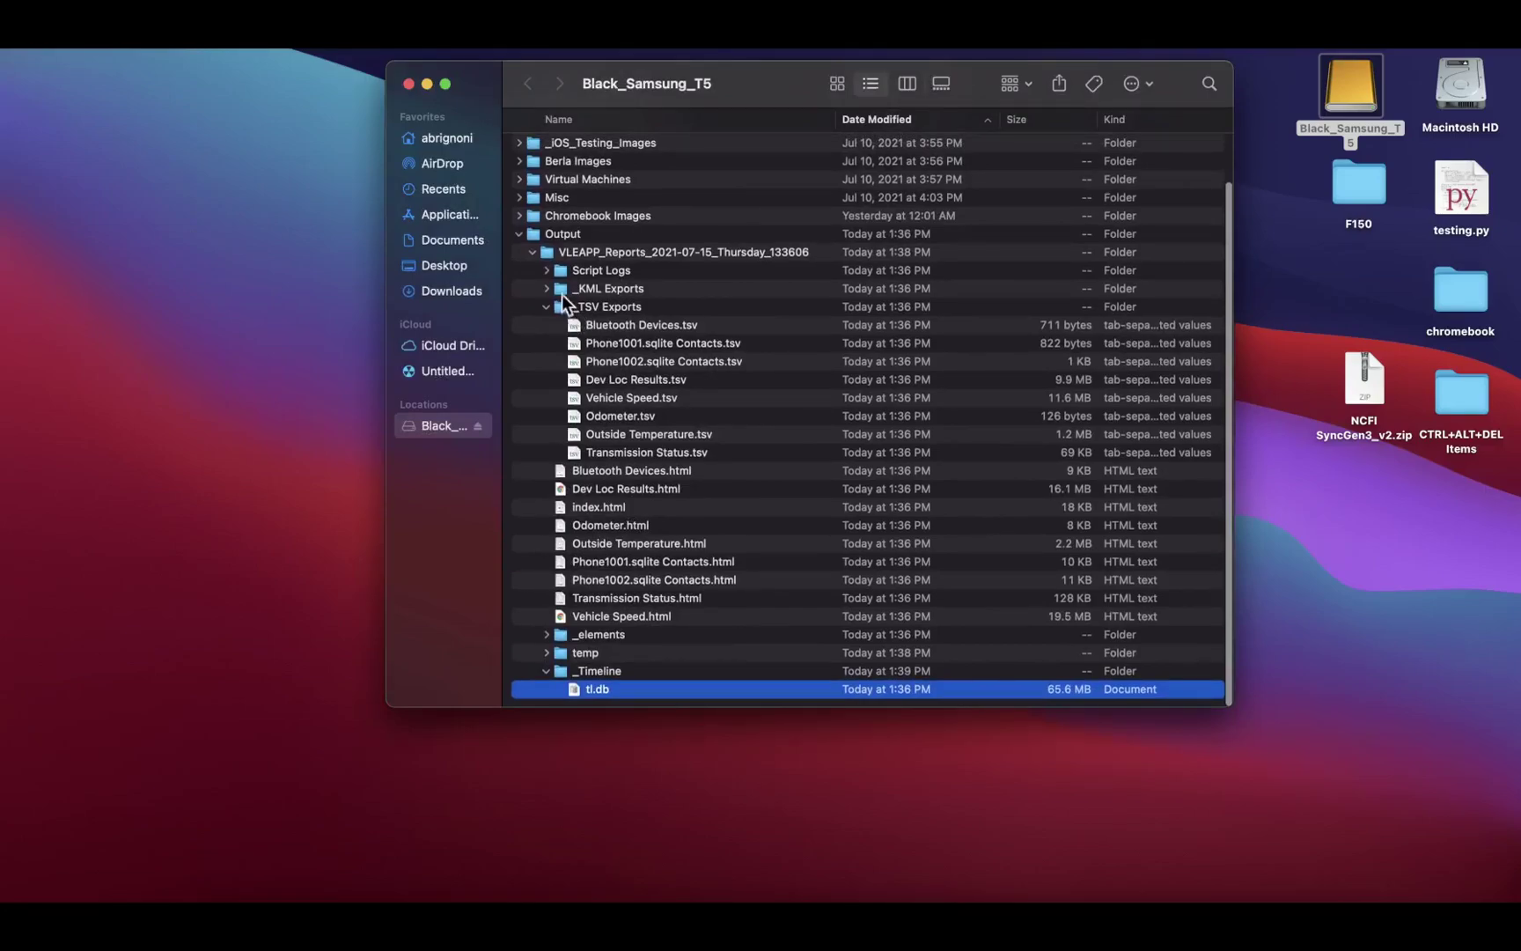
click(547, 288)
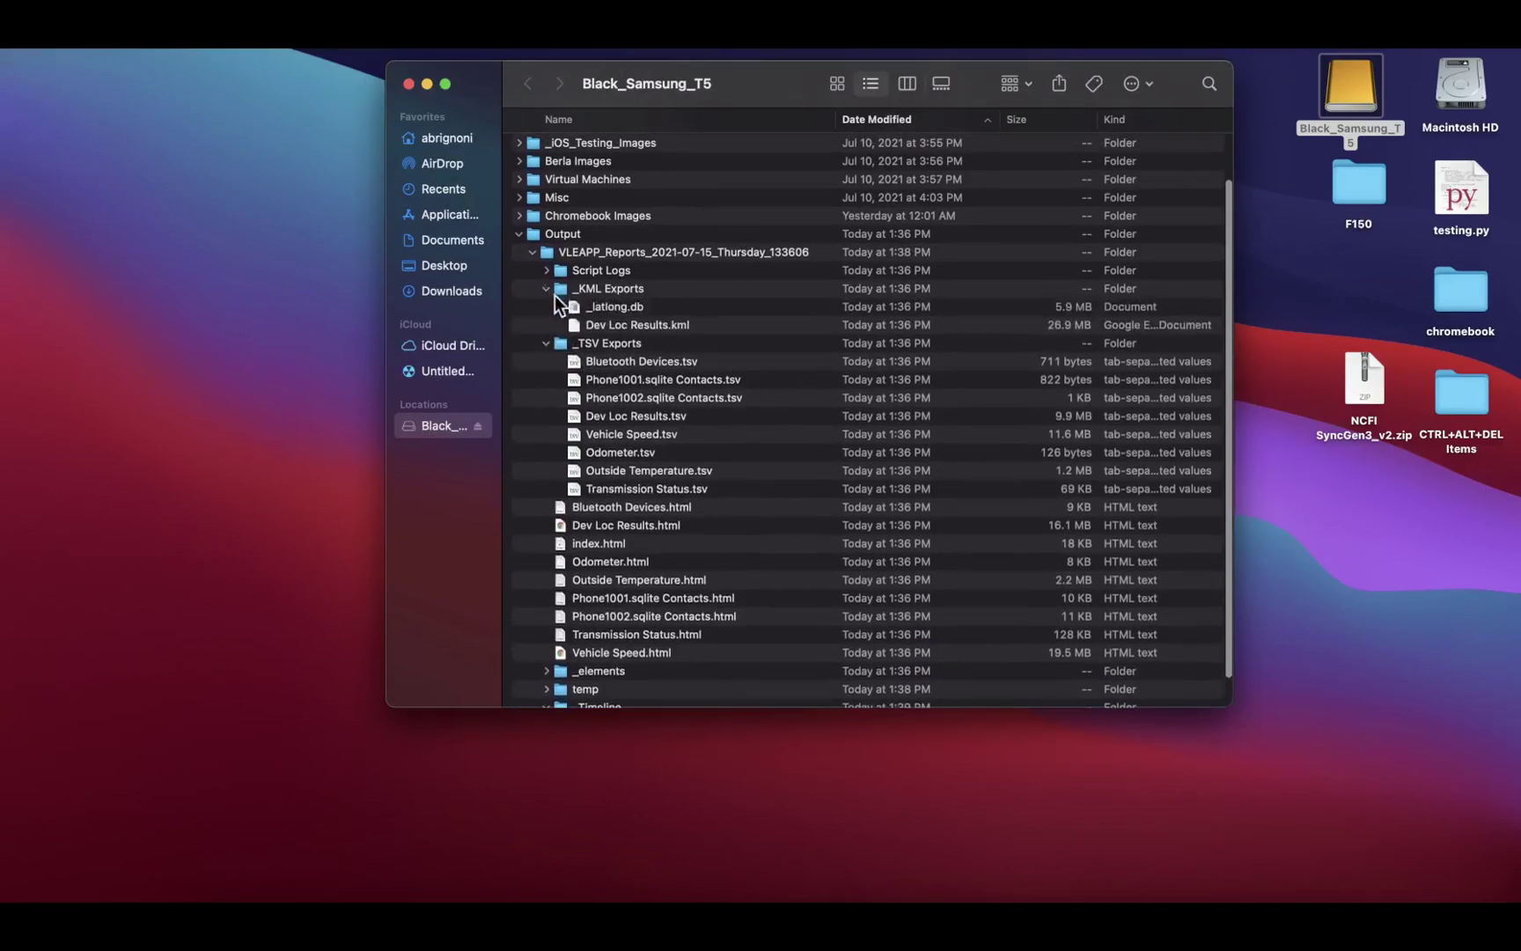
click(619, 325)
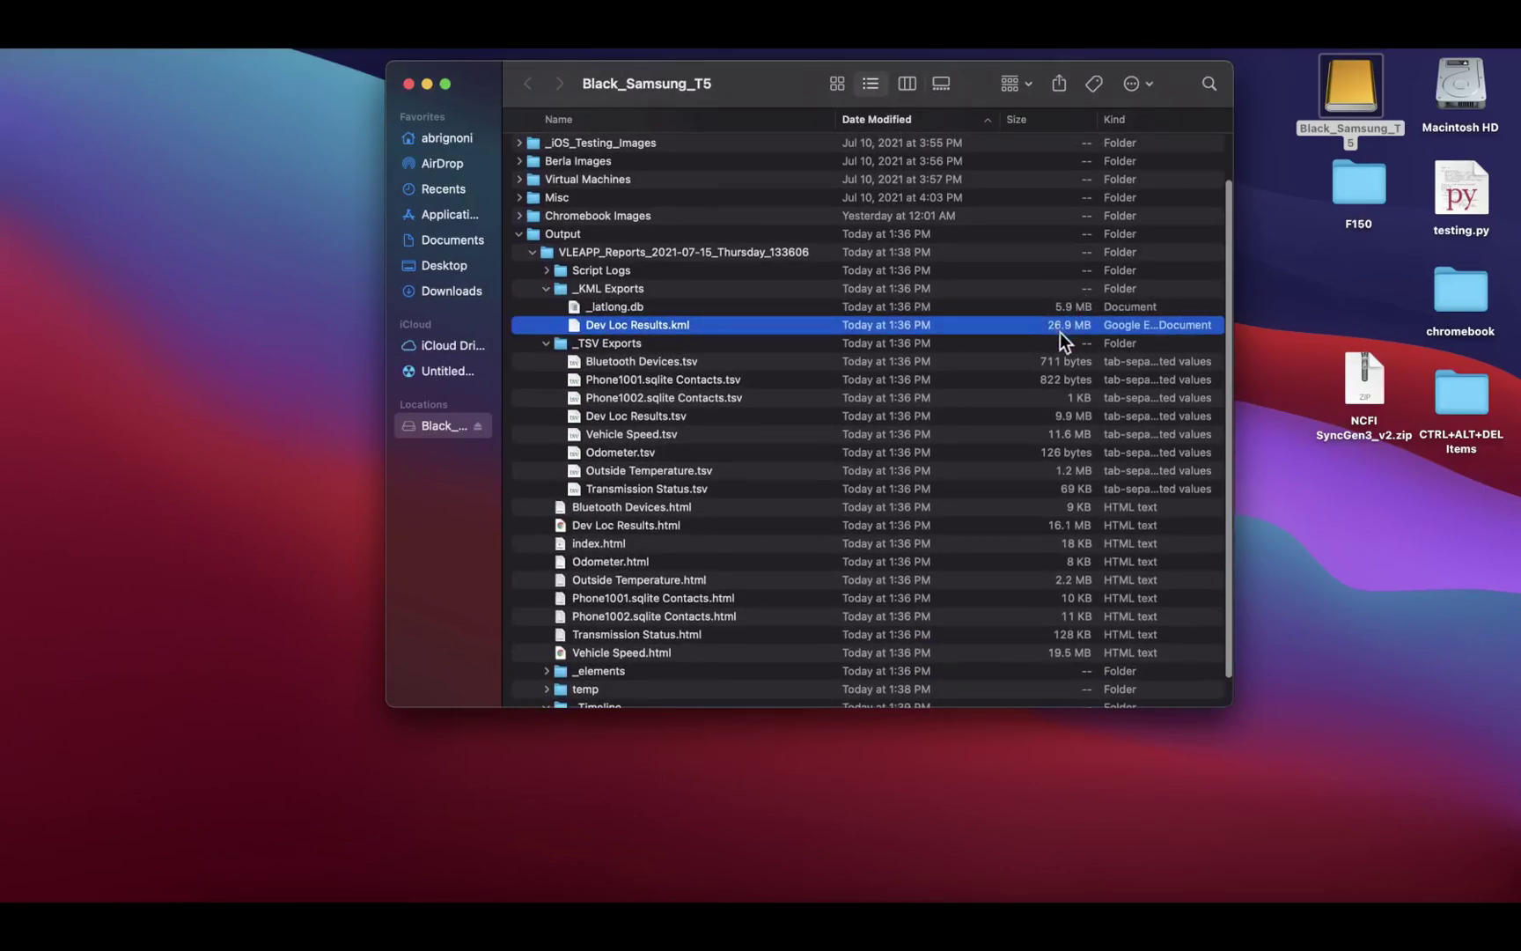
double_click(614, 308)
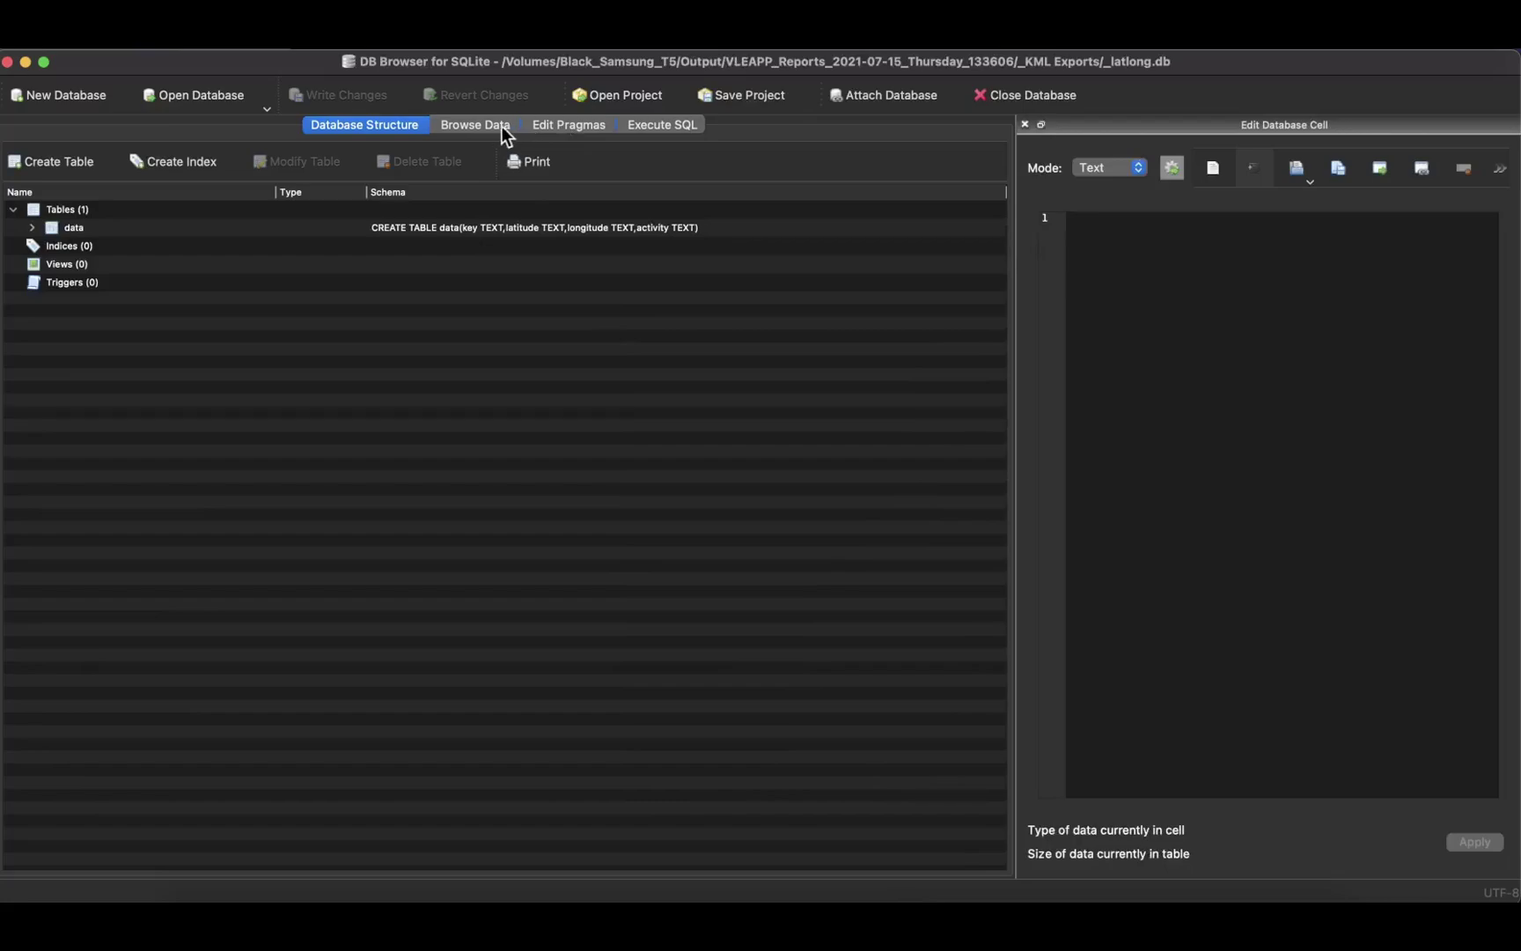
click(500, 126)
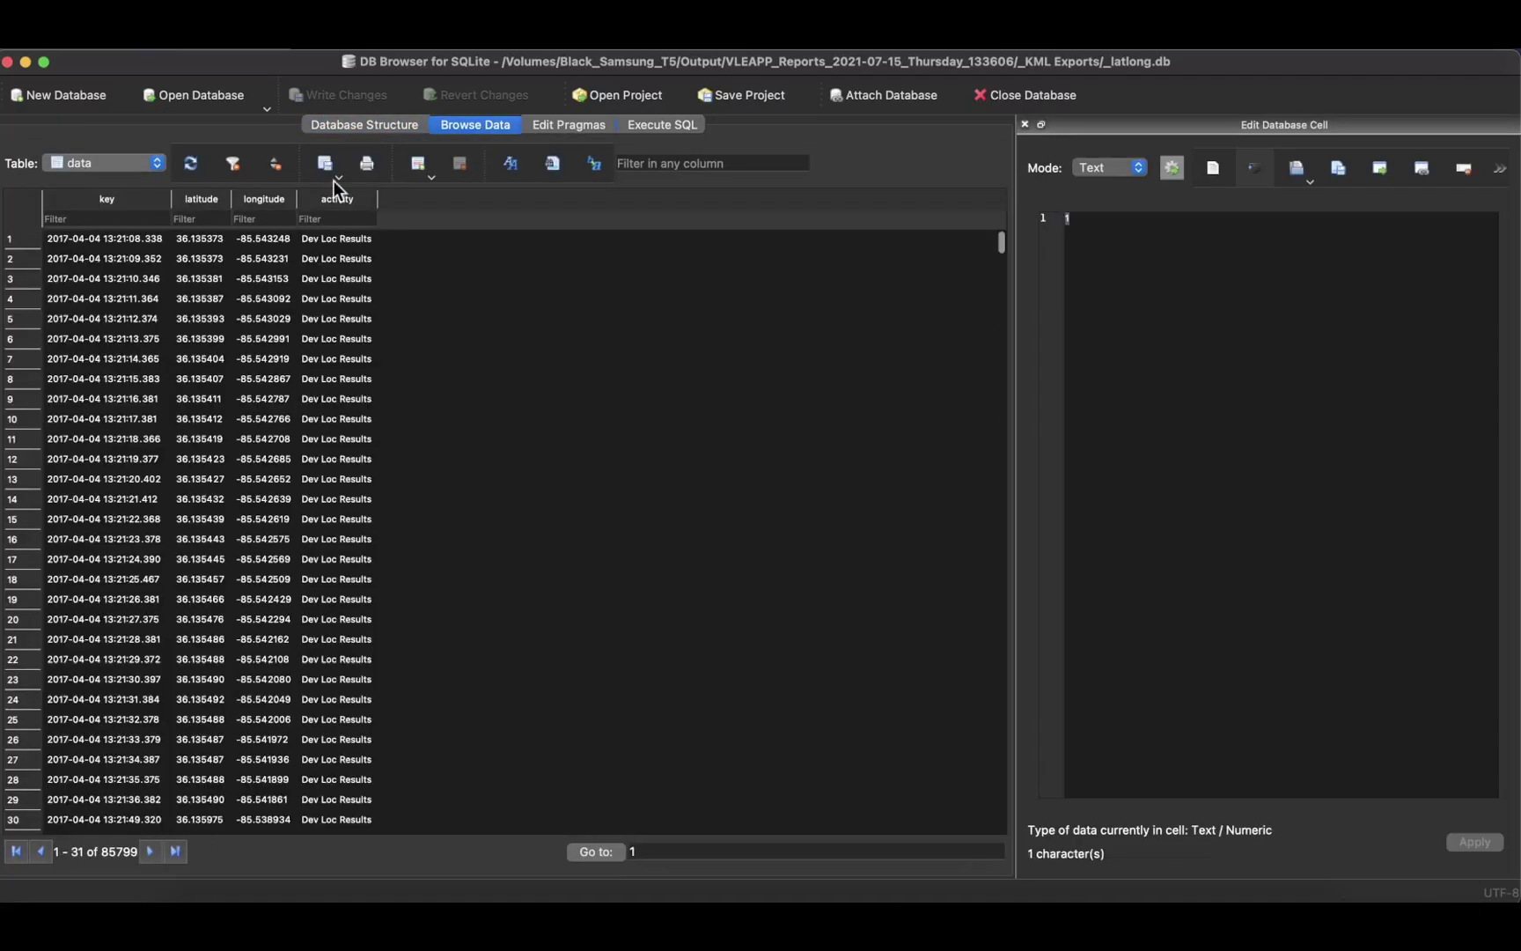
click(120, 218)
text(2017)
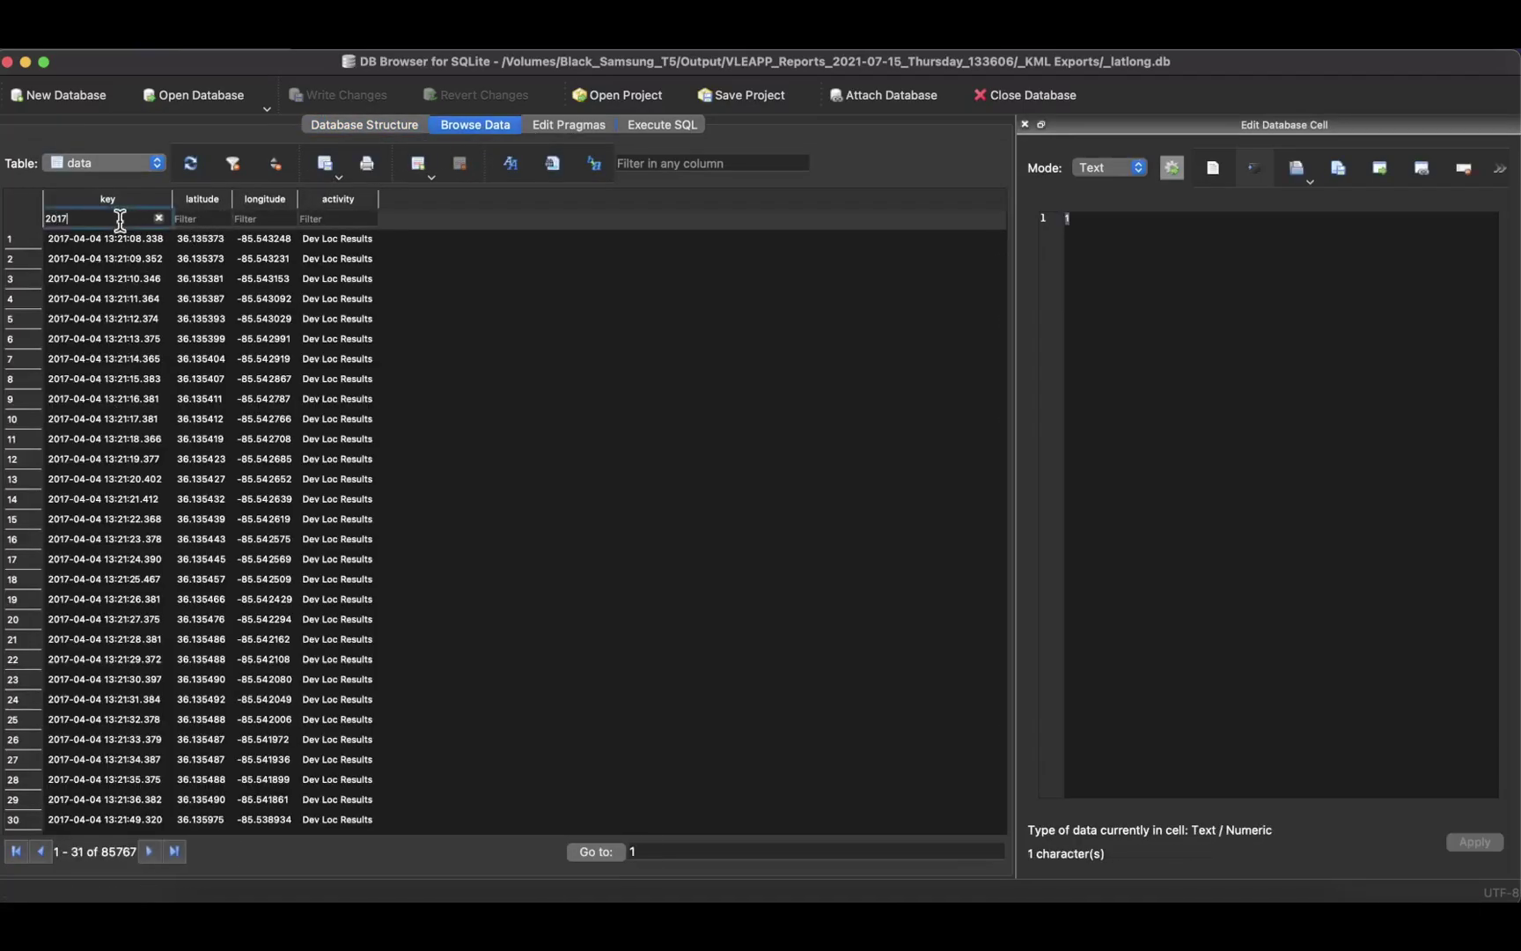
text(-04-05)
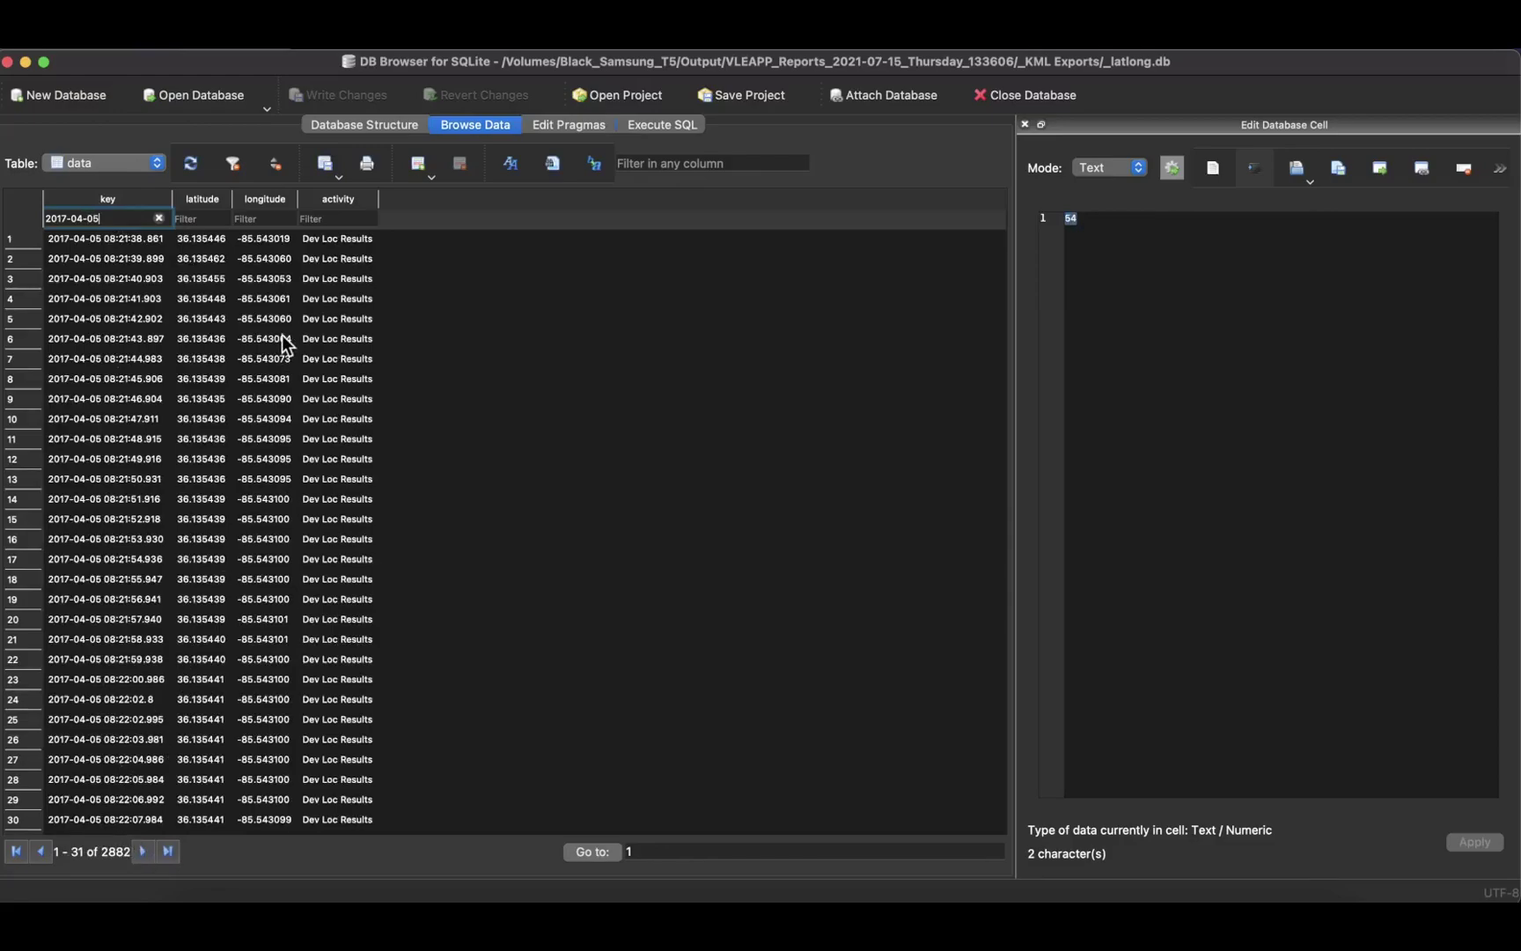
Export the displayed filtered rows to CSV as testdata.csv on the Desktop
click(328, 169)
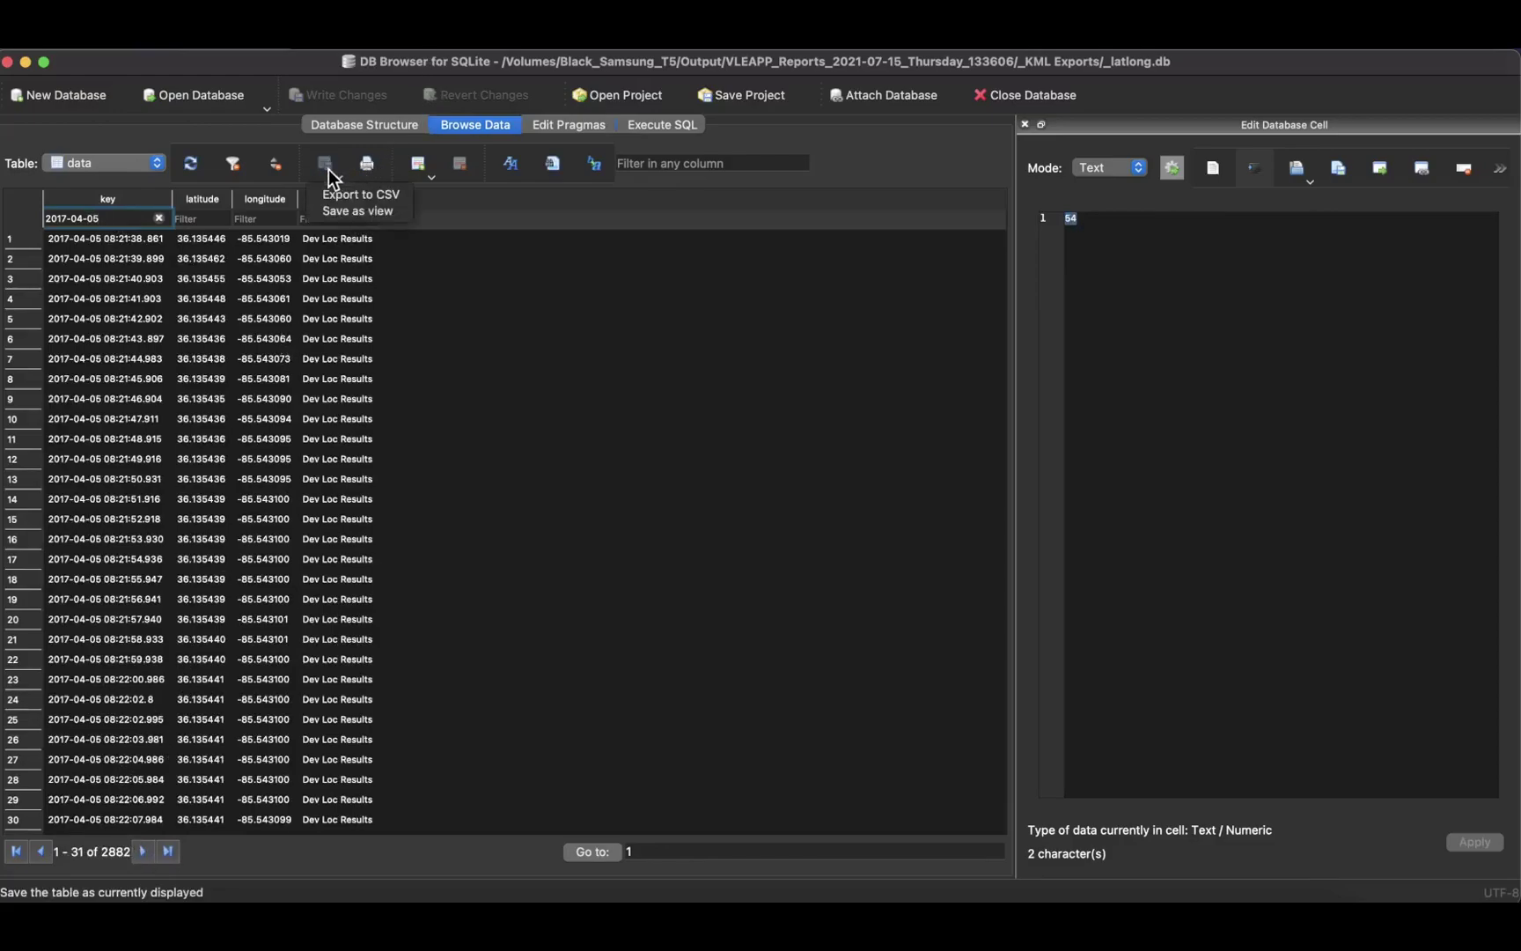
click(343, 194)
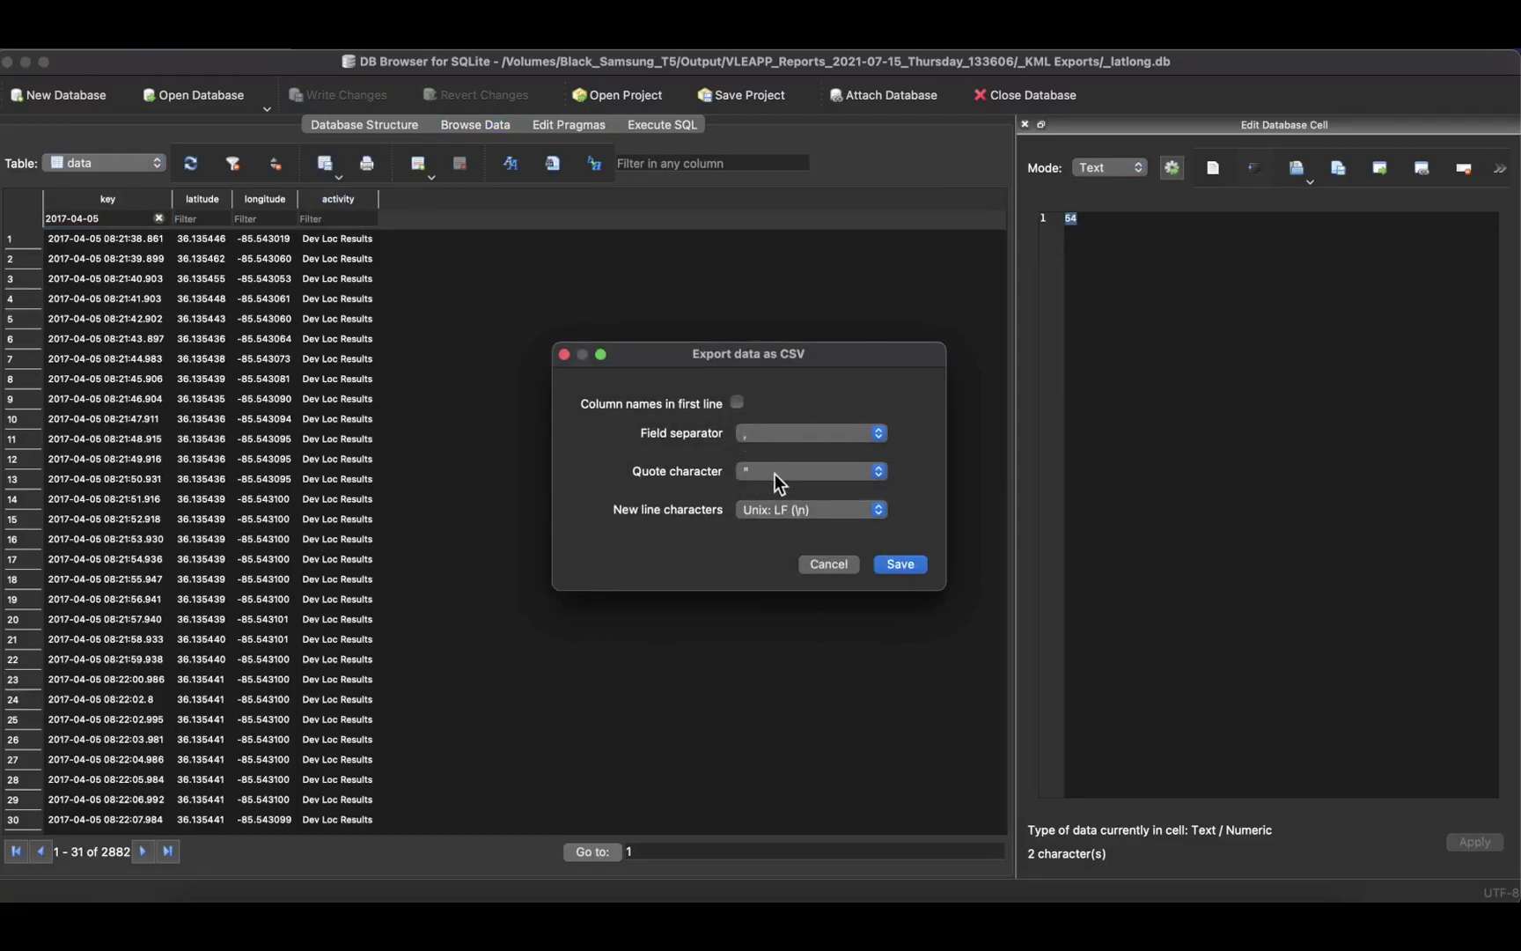
click(902, 566)
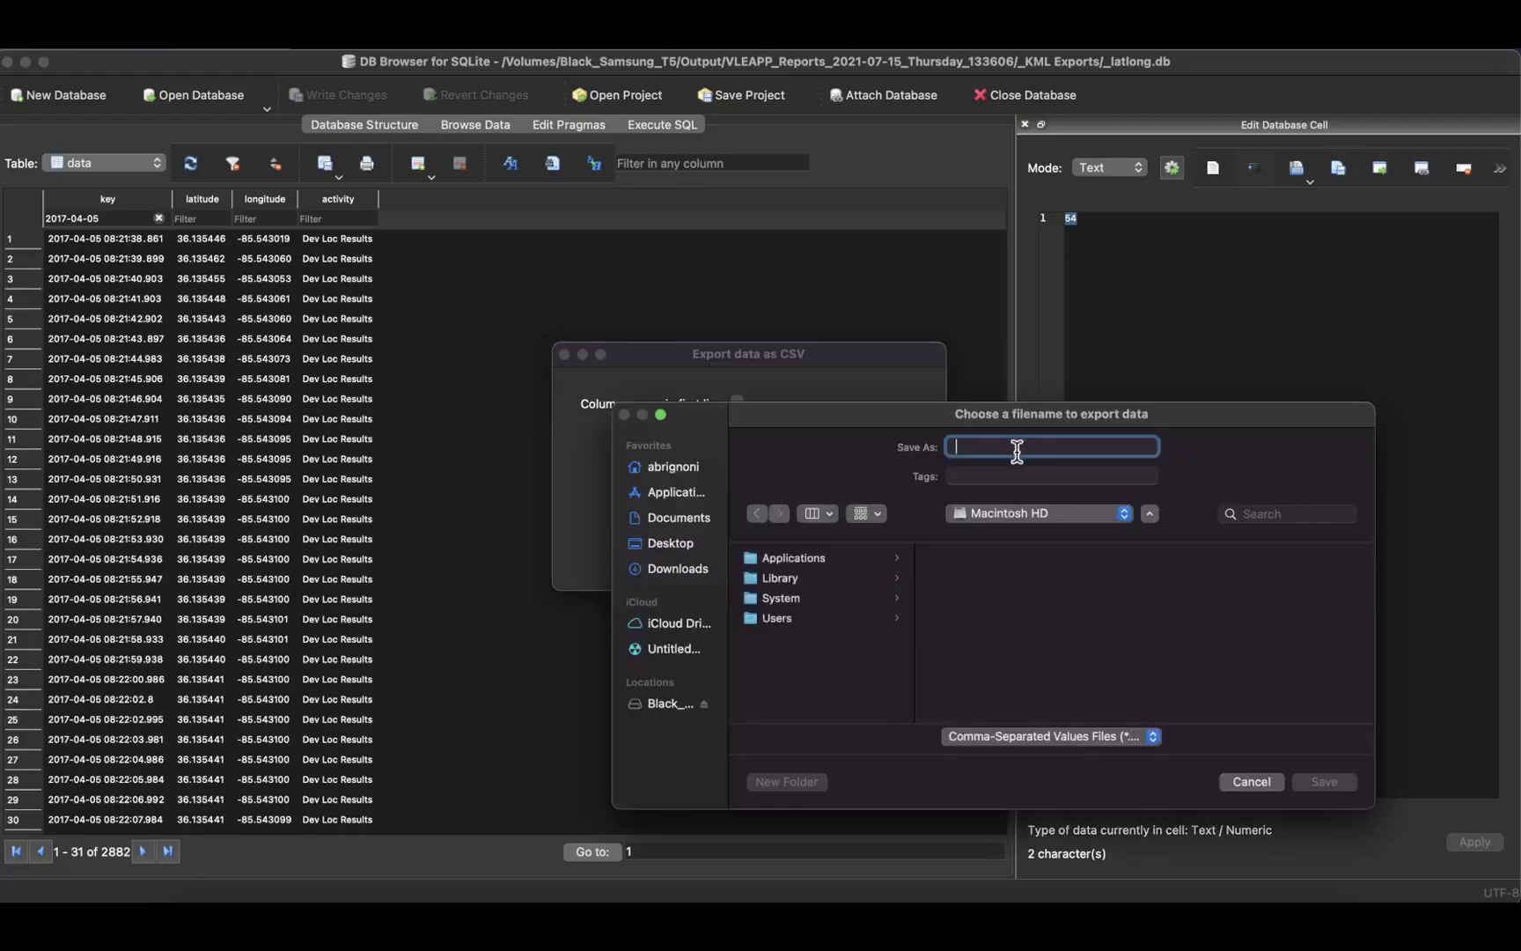
text(testdata)
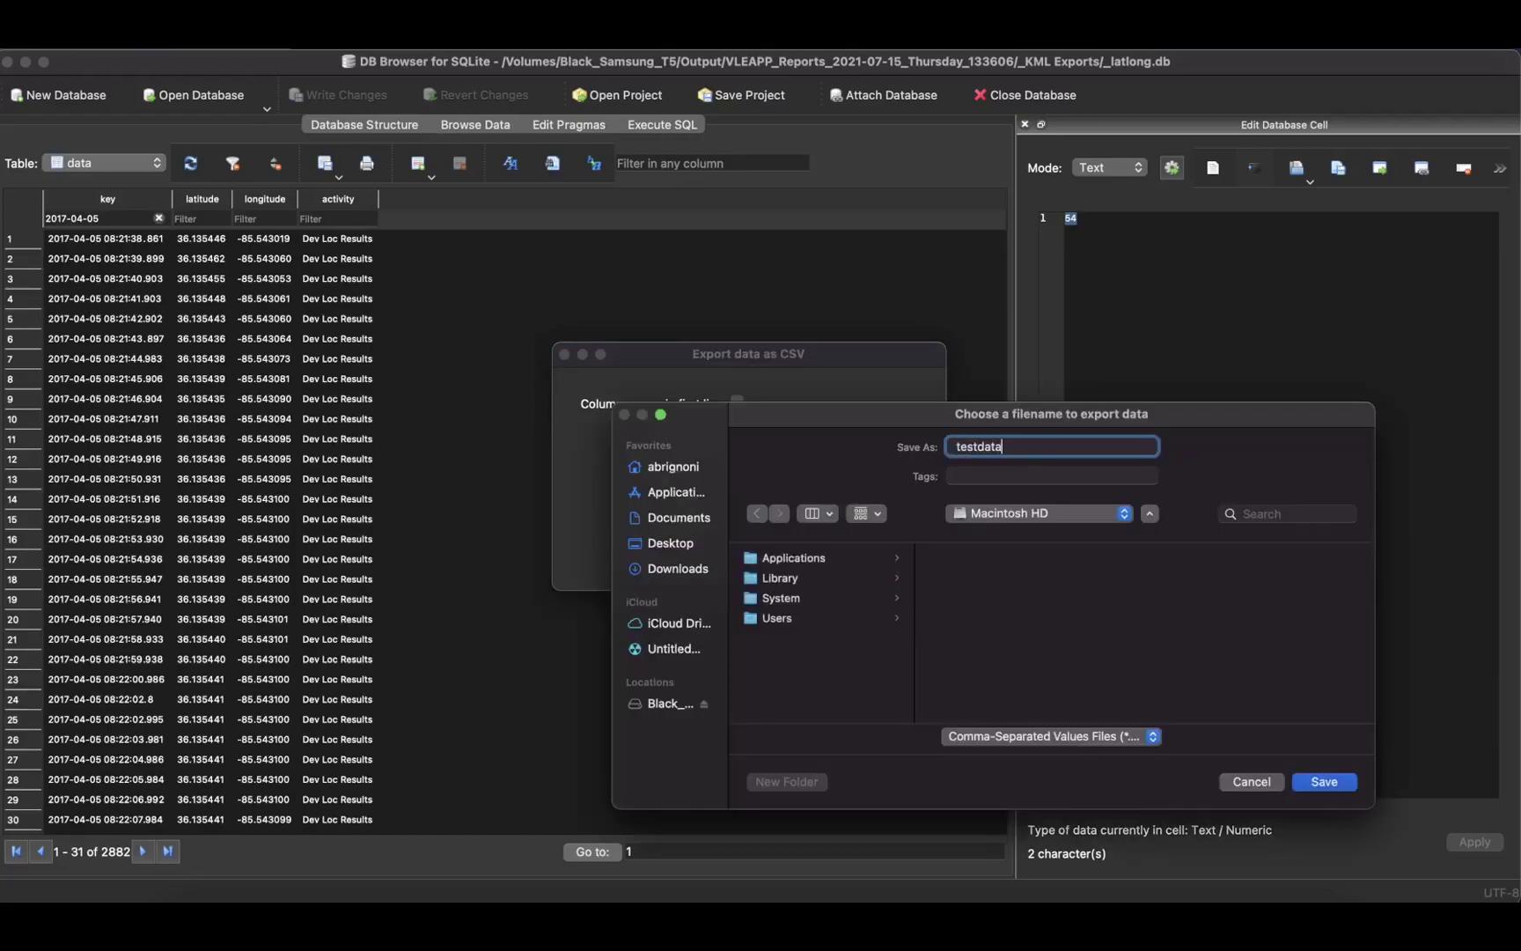
text(.csv)
click(673, 541)
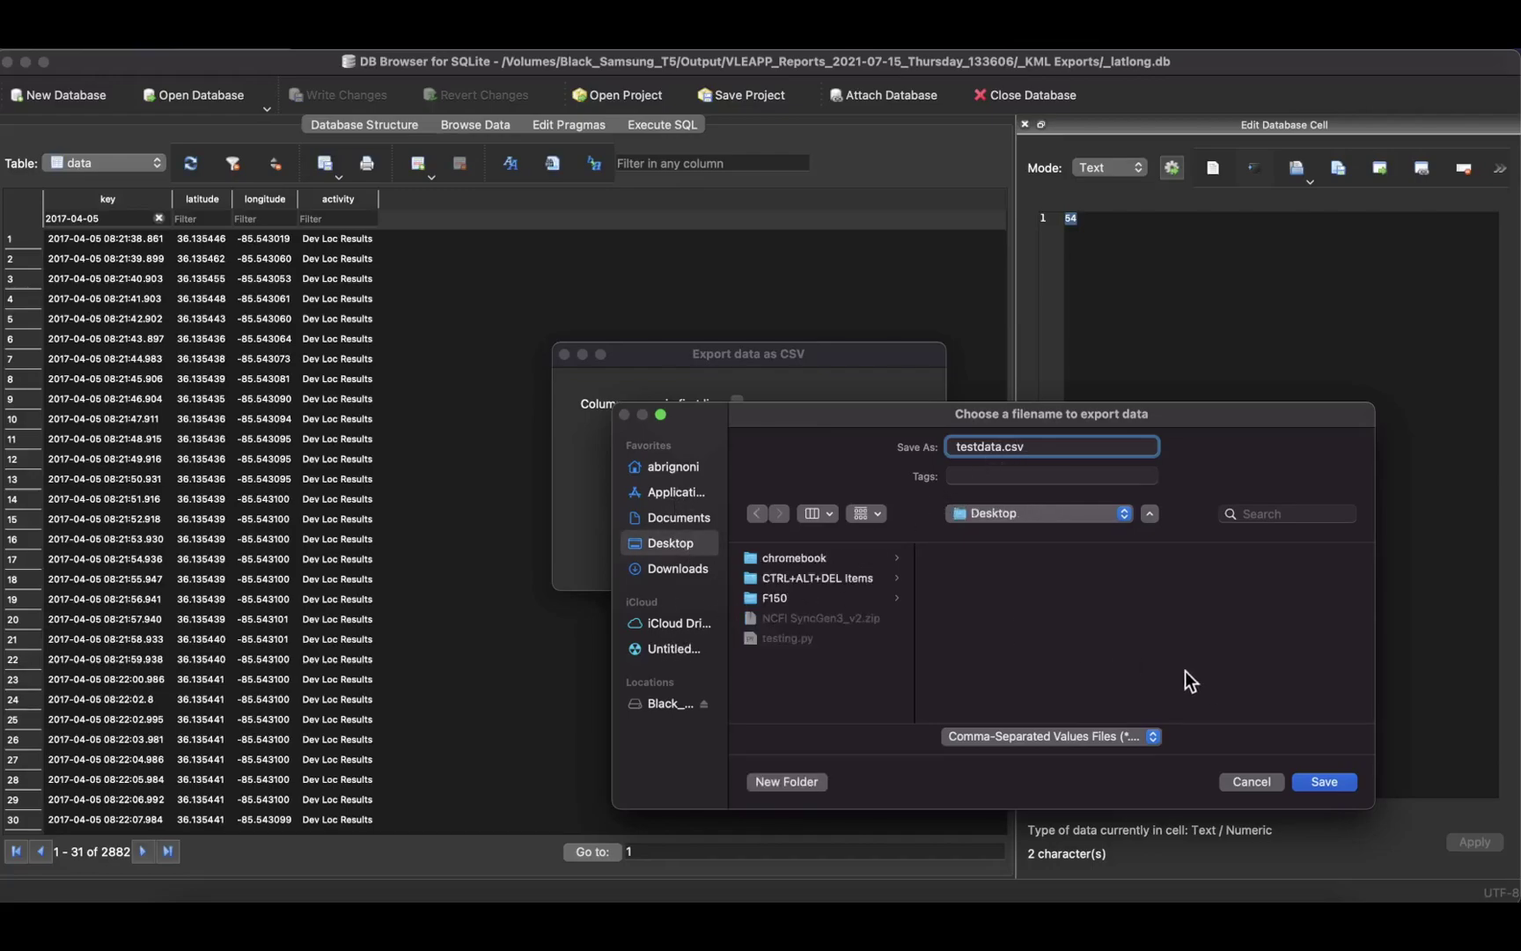
click(1309, 780)
click(810, 500)
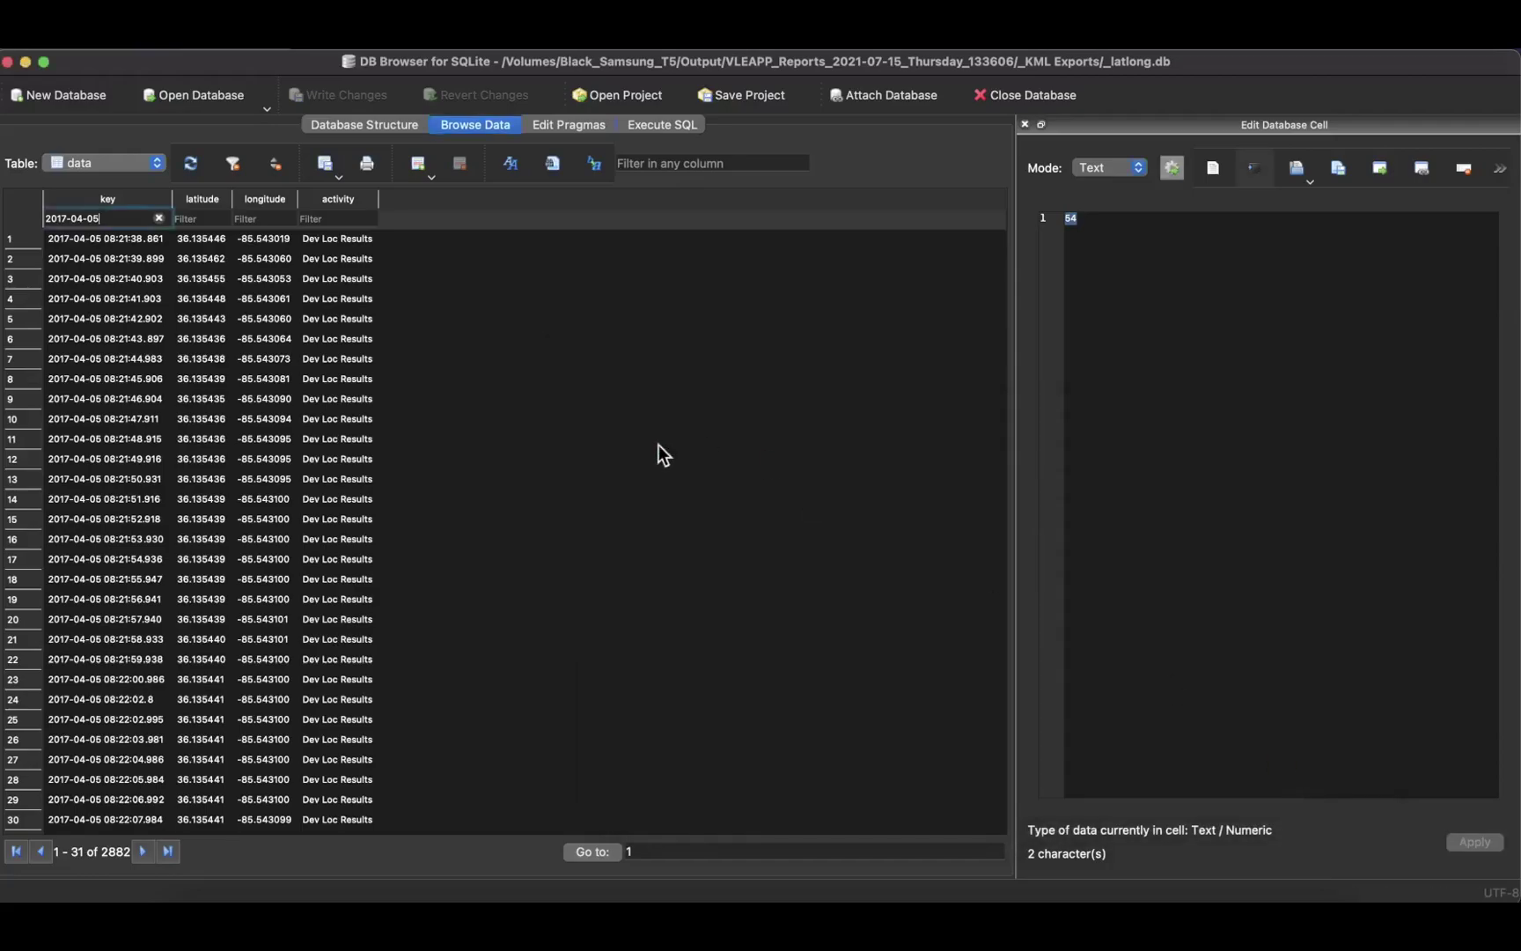
Hide DB Browser and Finder, then launch Google Earth Pro from the Dock
click(26, 63)
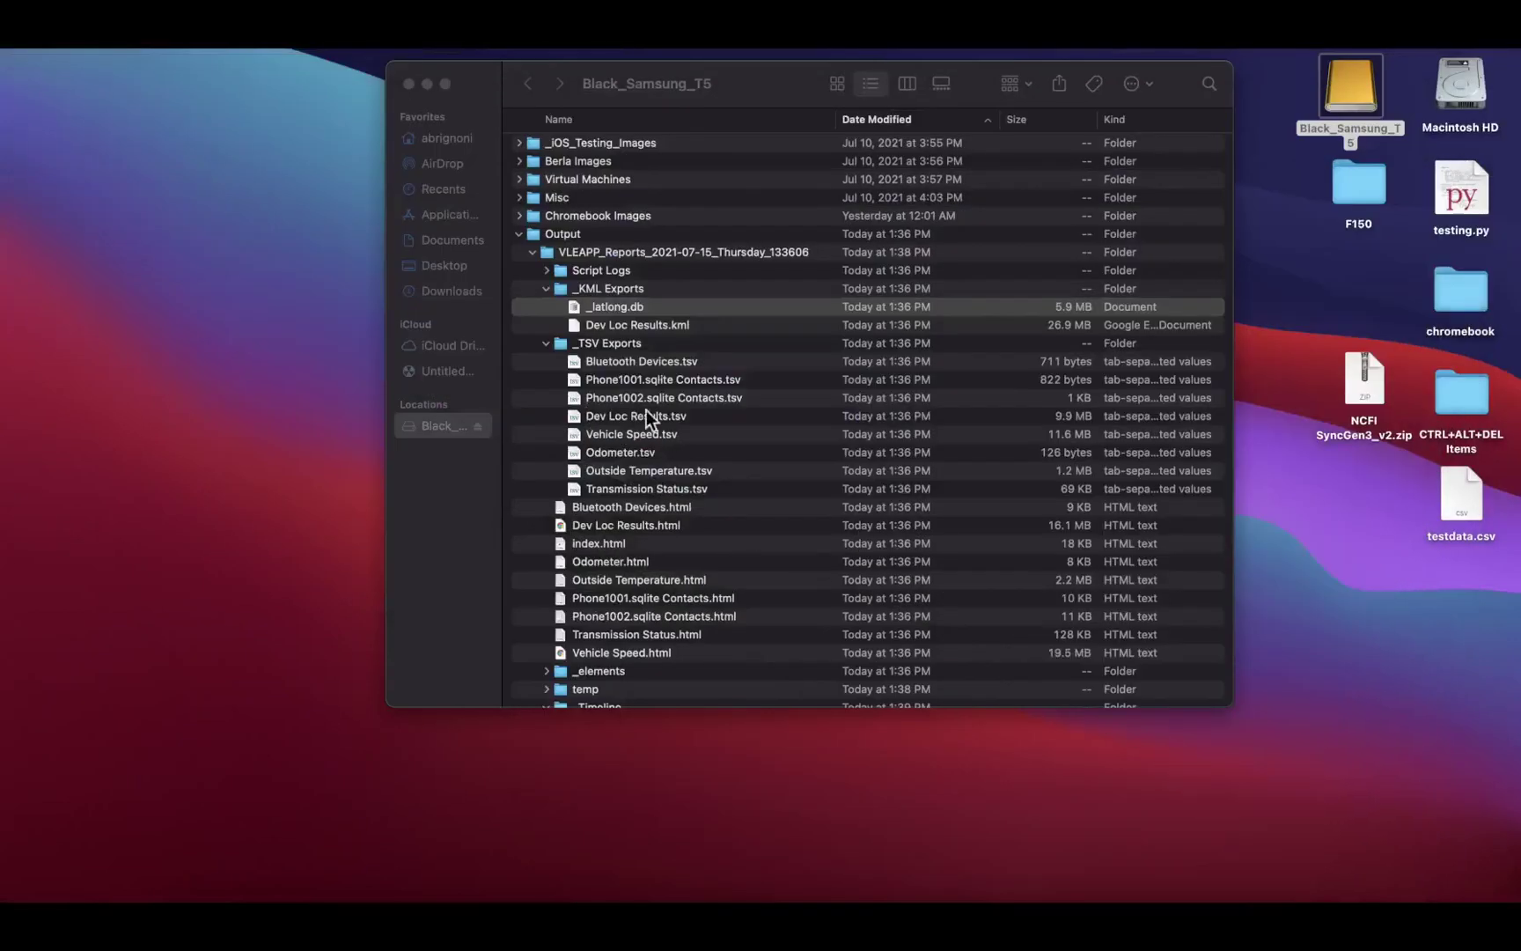
click(428, 84)
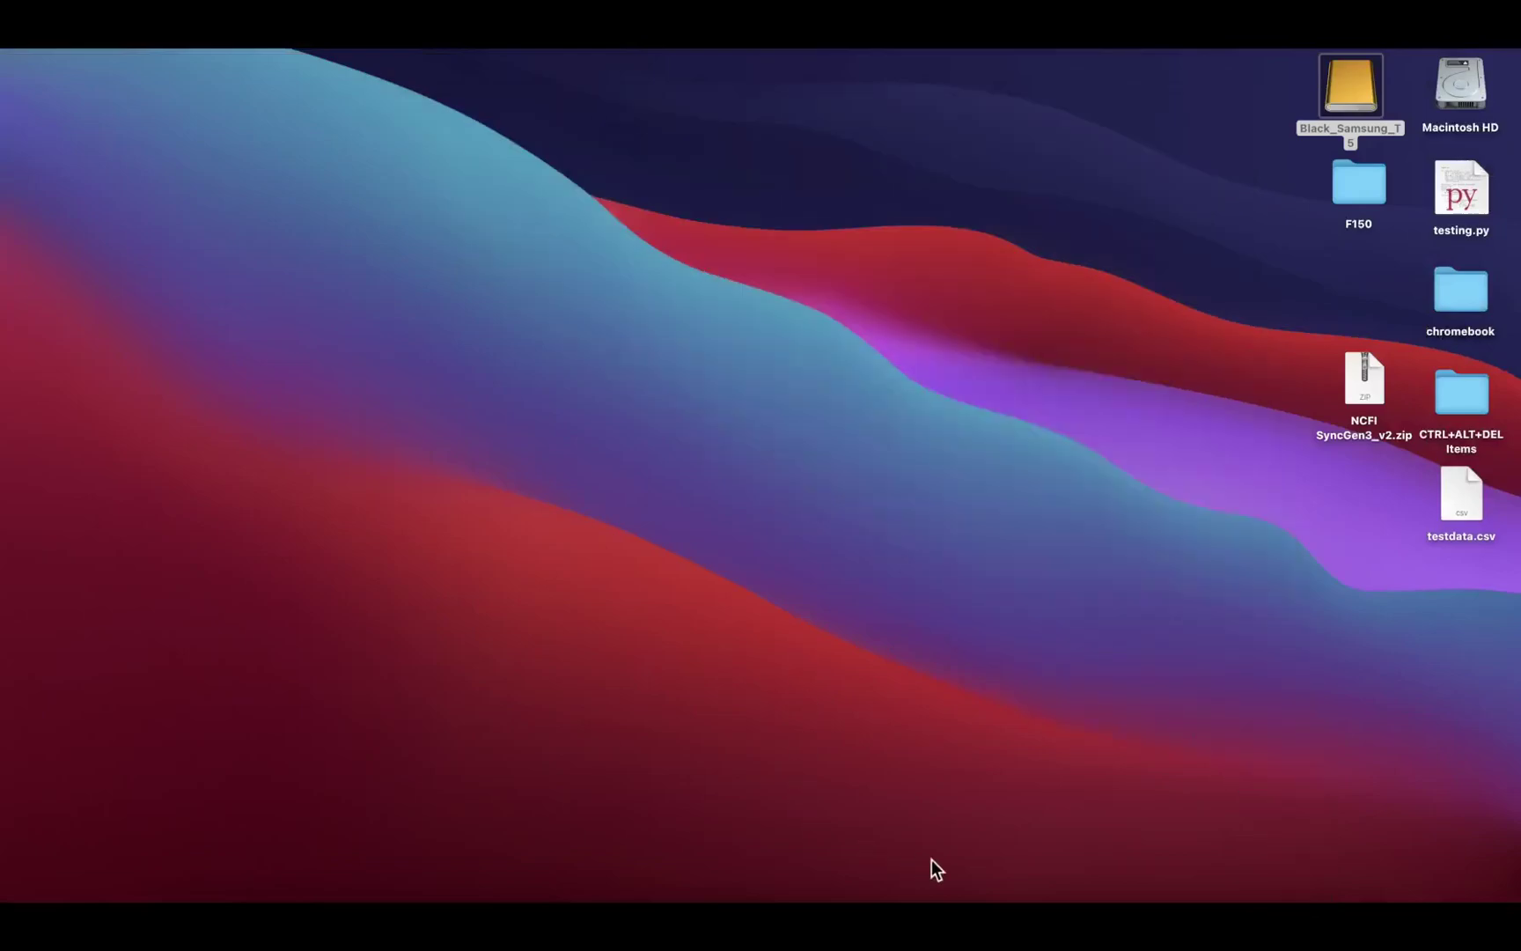
click(913, 896)
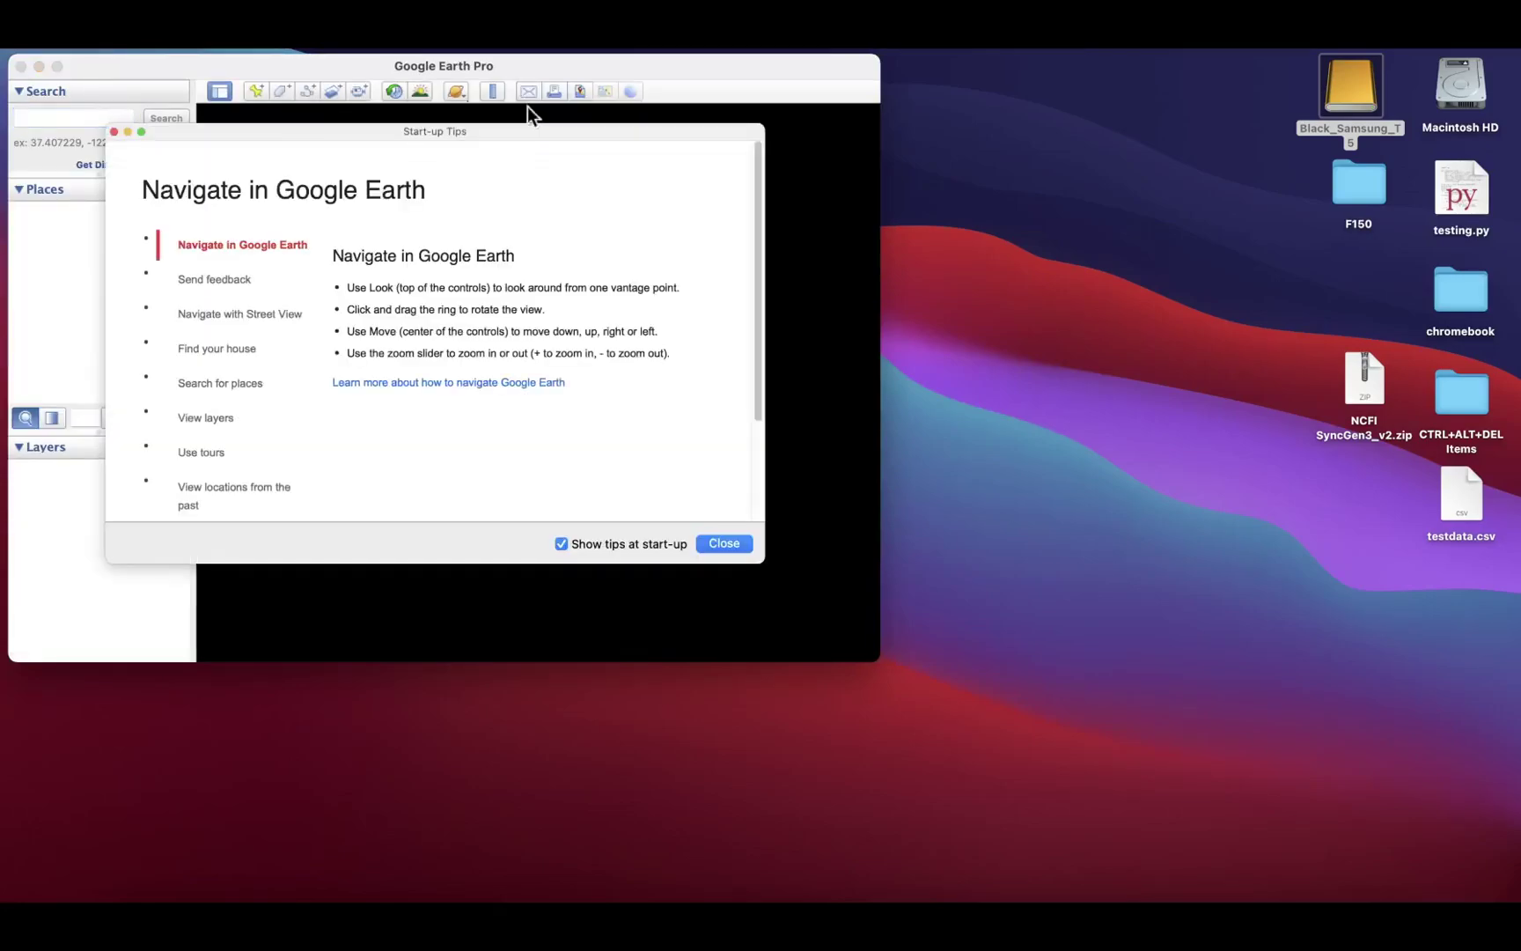
Dismiss the Start-up Tips, maximize Google Earth Pro, and start a File > Import
click(719, 545)
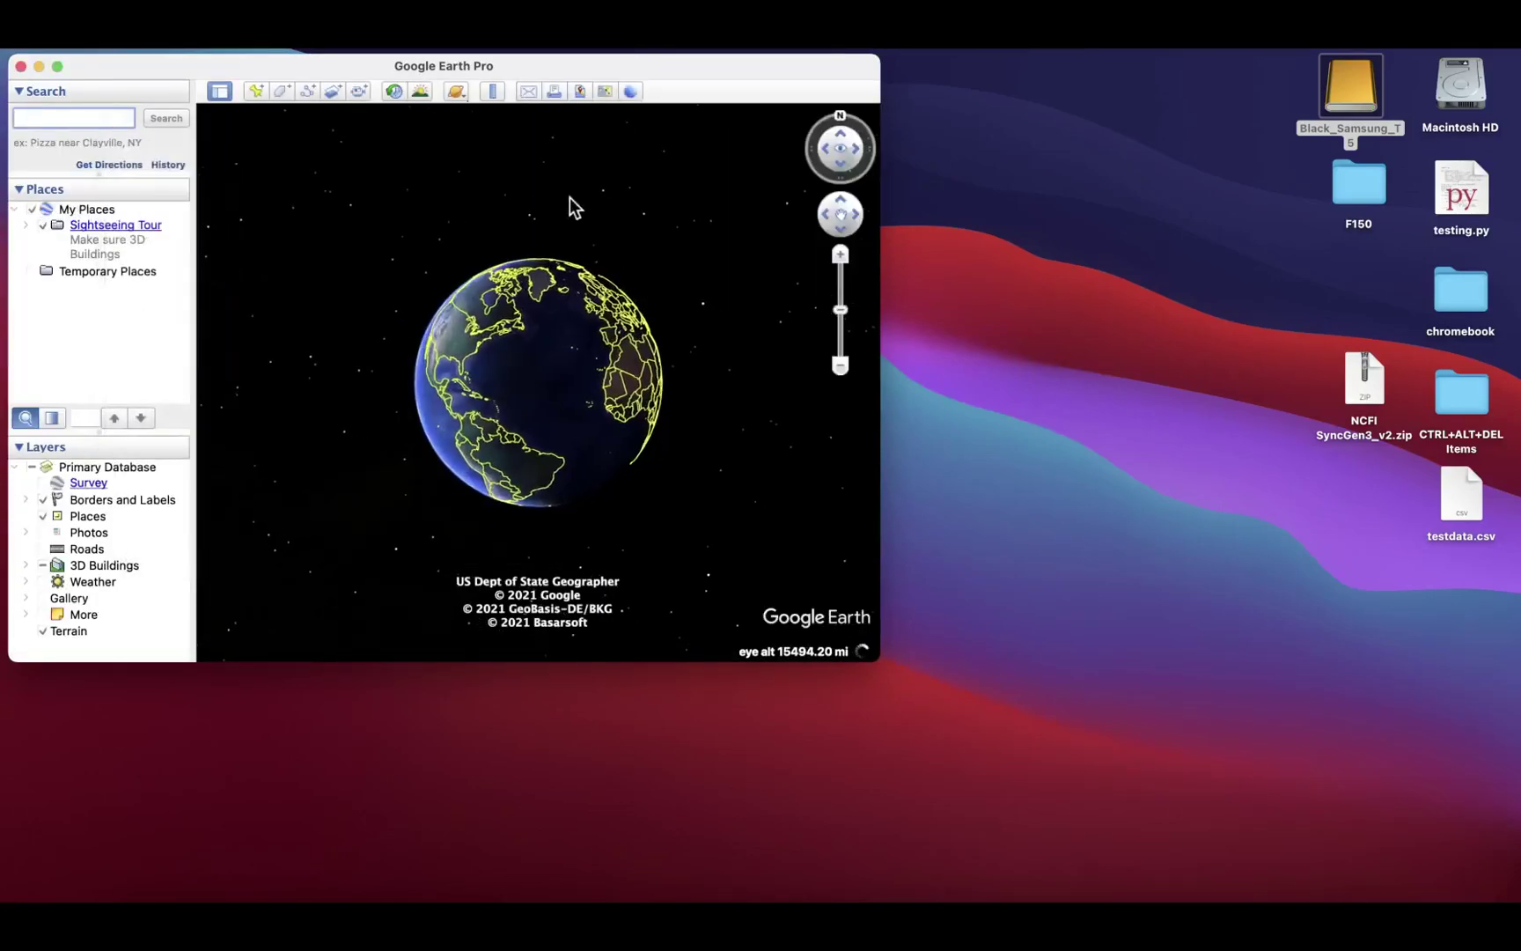
double_click(527, 65)
click(179, 36)
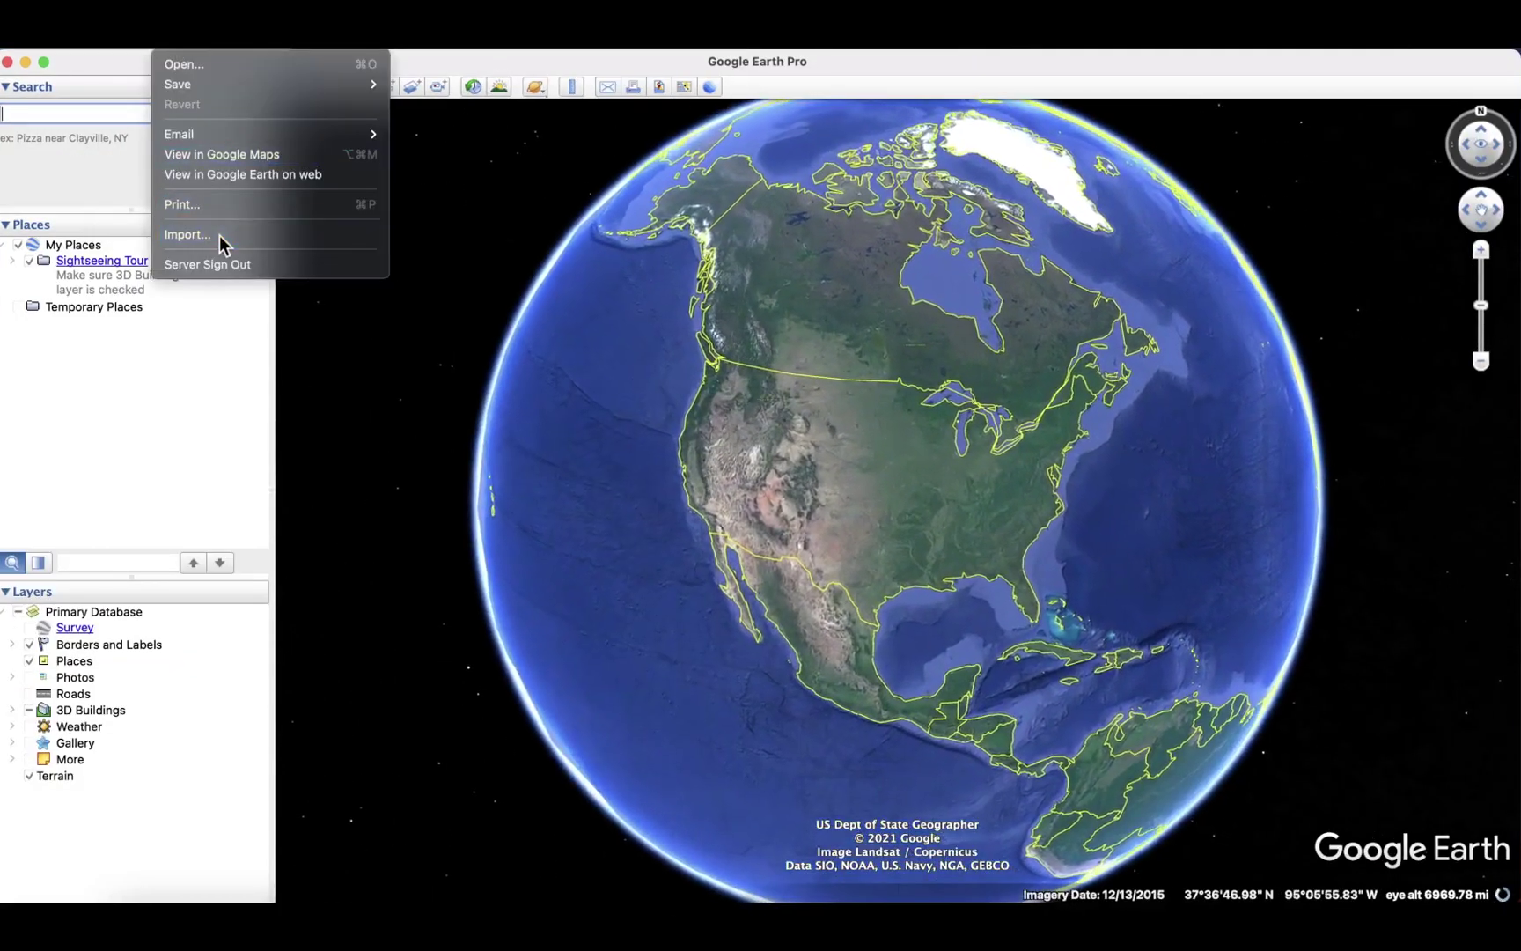
click(218, 235)
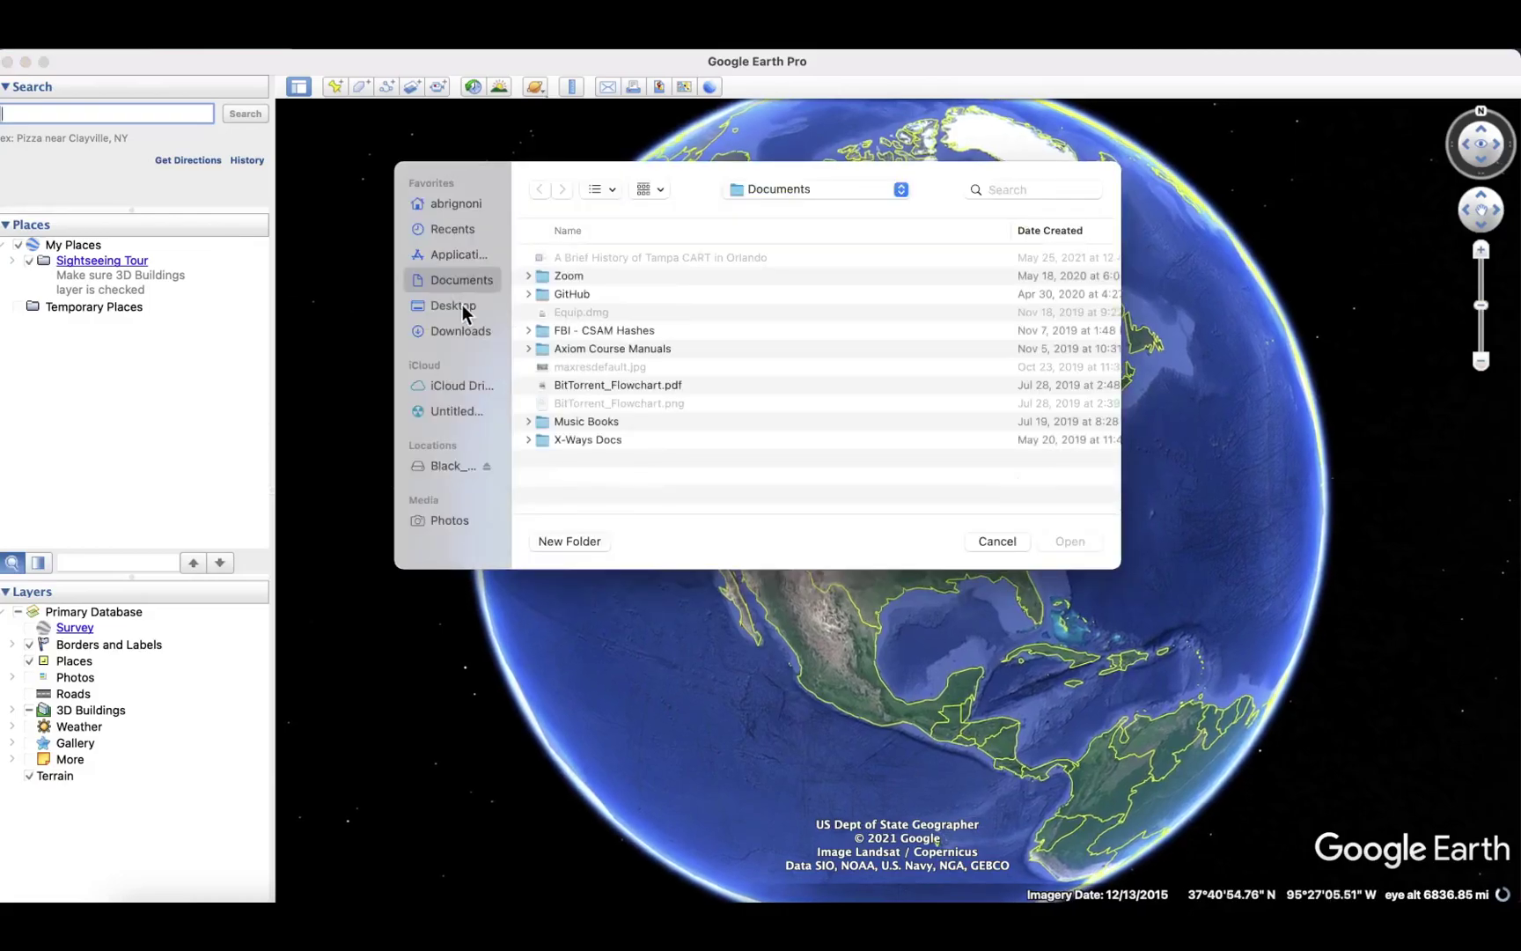
Select testdata.csv on the Desktop and load it into the Data Import Wizard
click(464, 308)
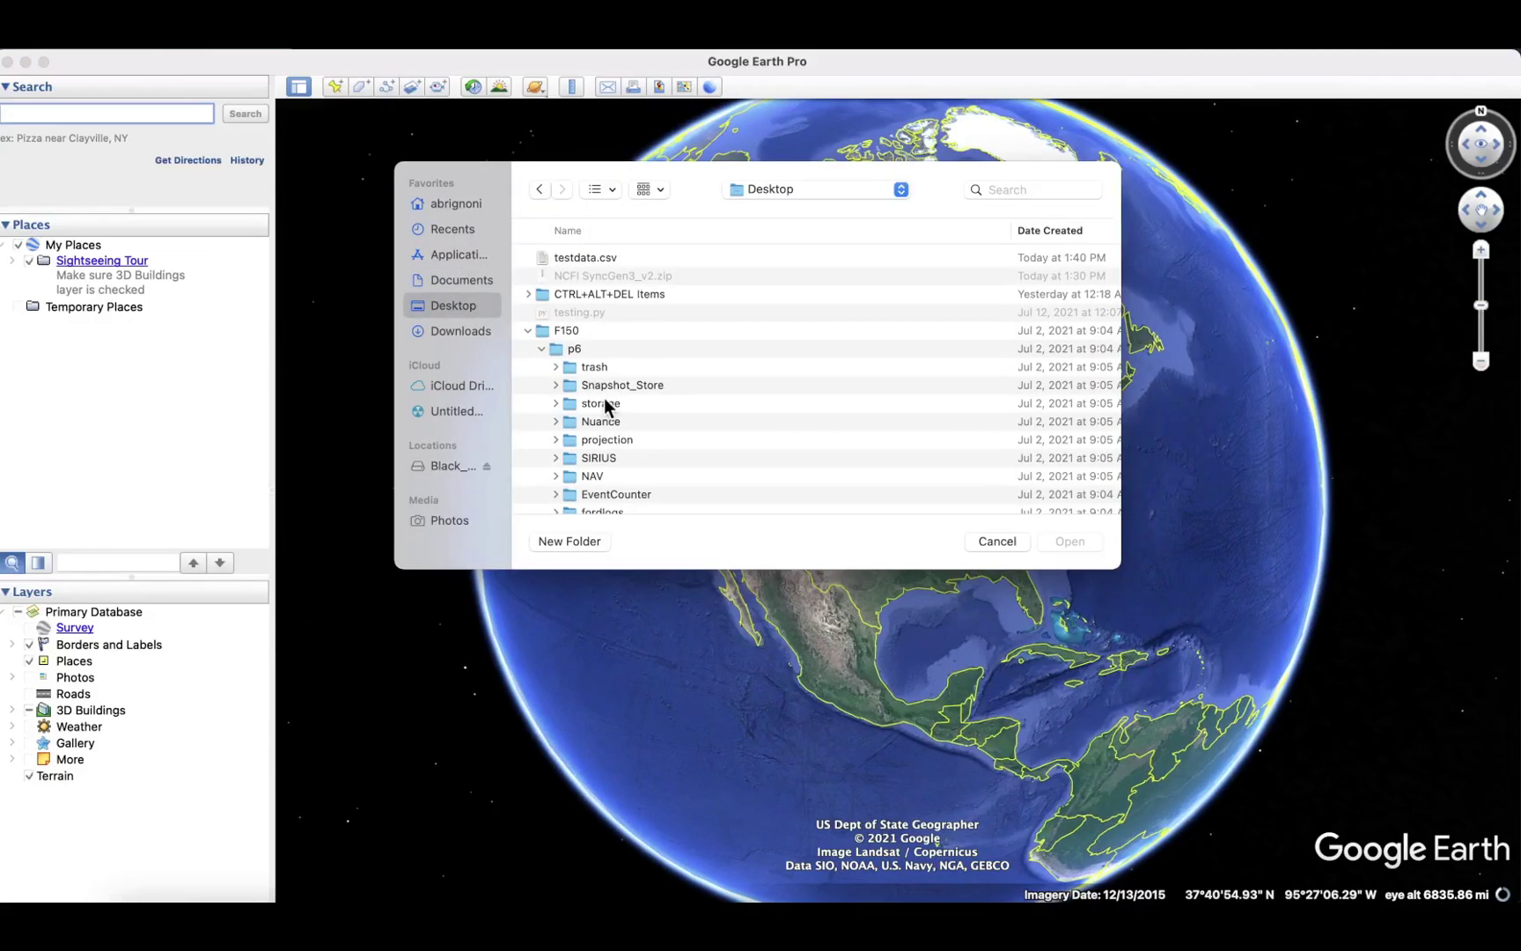
click(529, 331)
click(579, 255)
click(1073, 542)
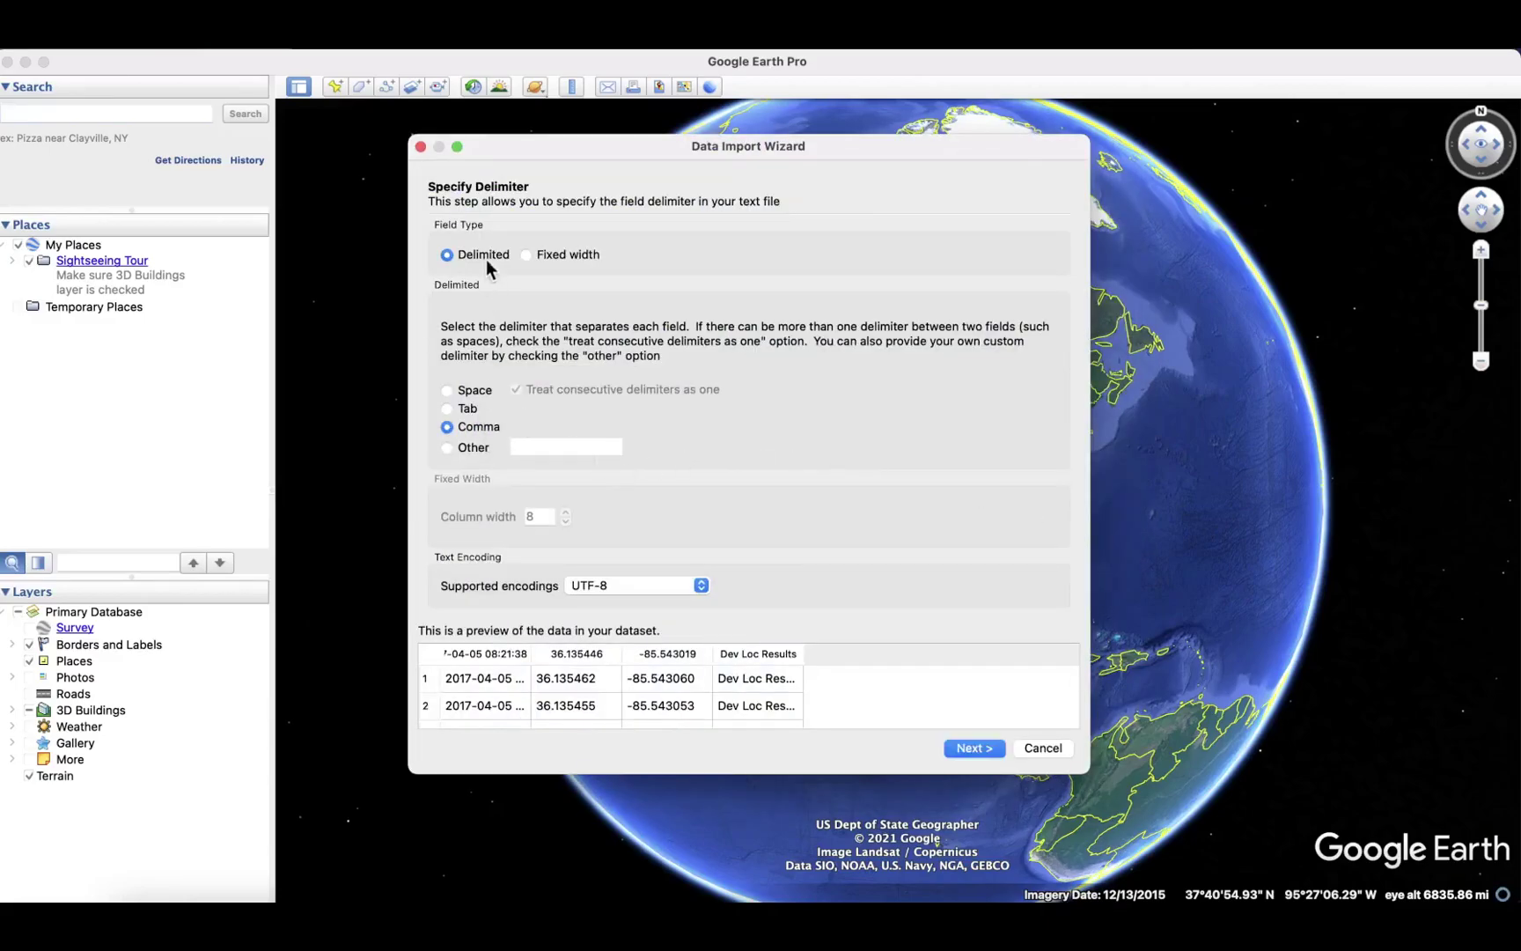
Keep the comma delimiter, map latitude to 36.135446 and longitude to -85.543019, then finish
click(967, 749)
click(691, 243)
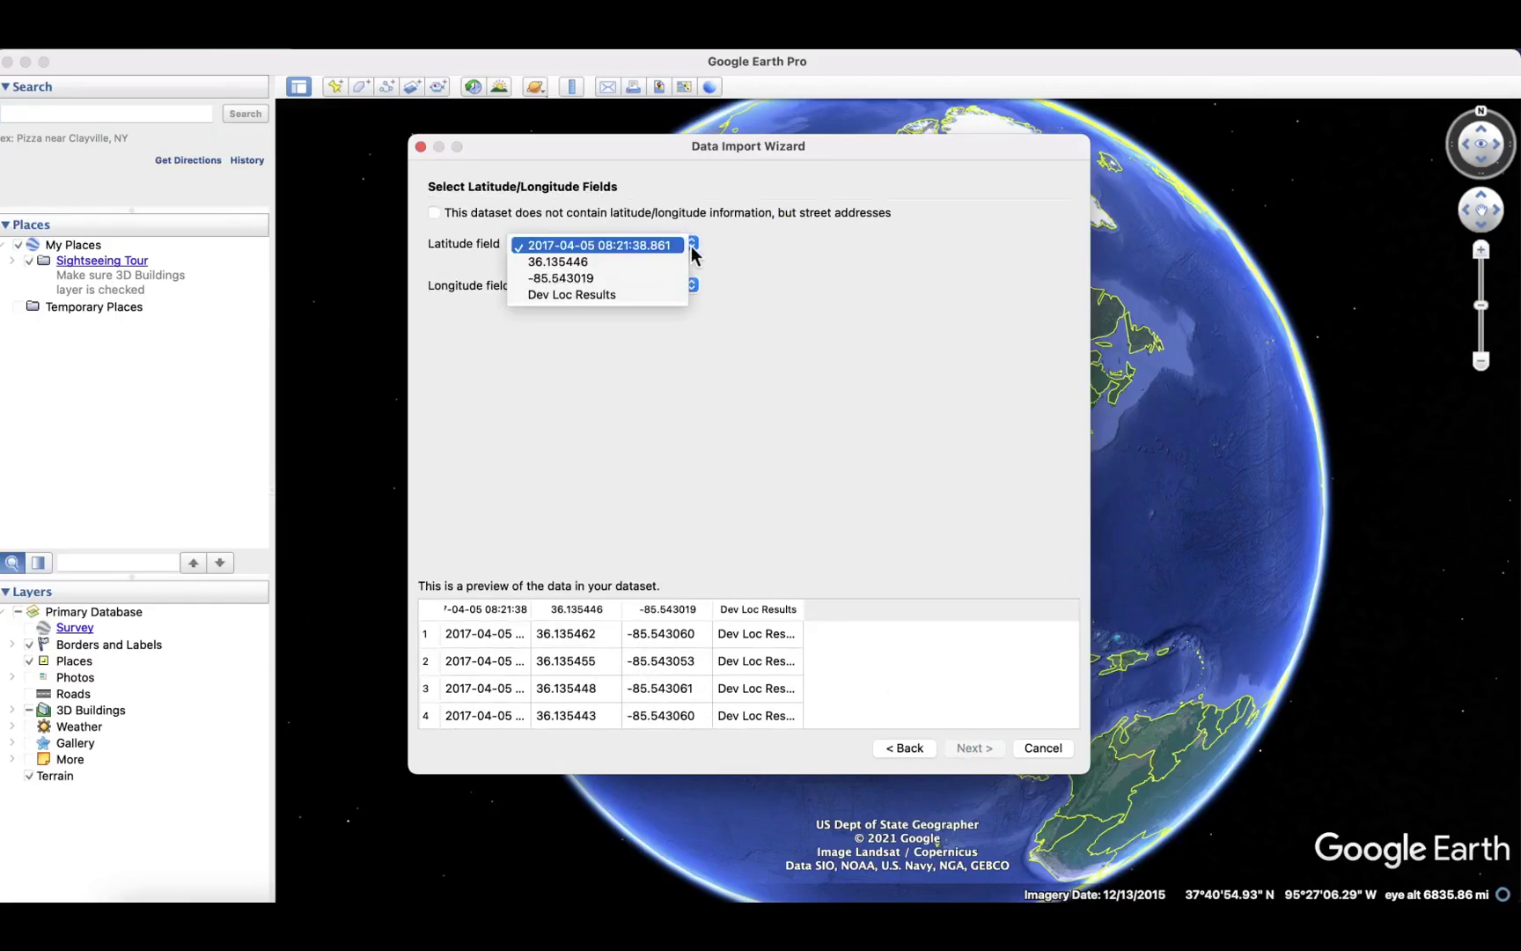
click(668, 258)
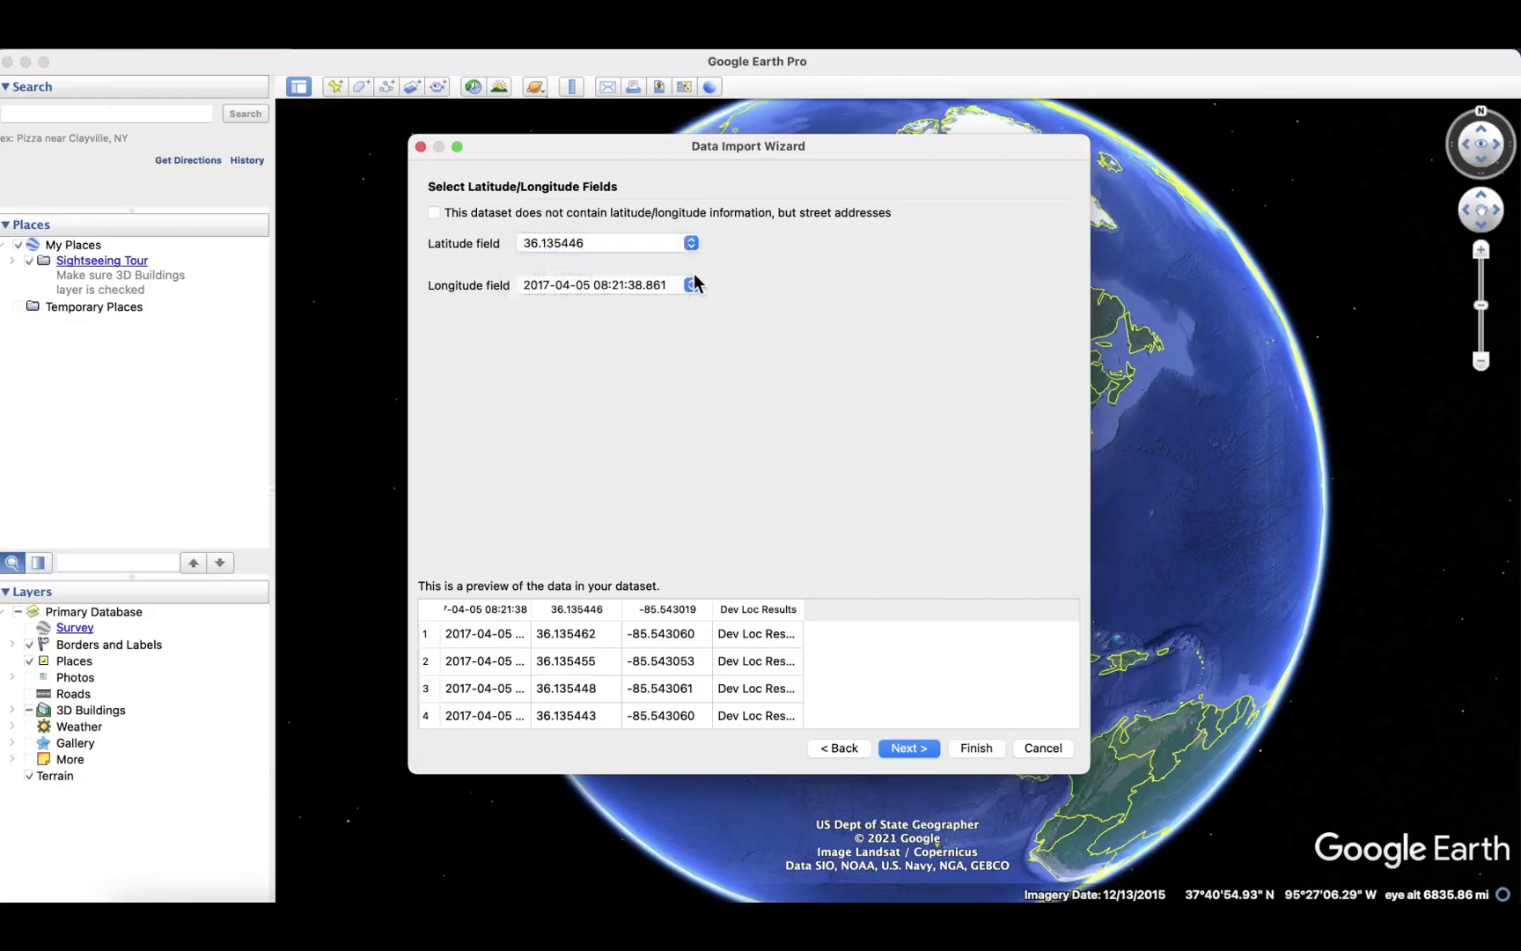
click(692, 285)
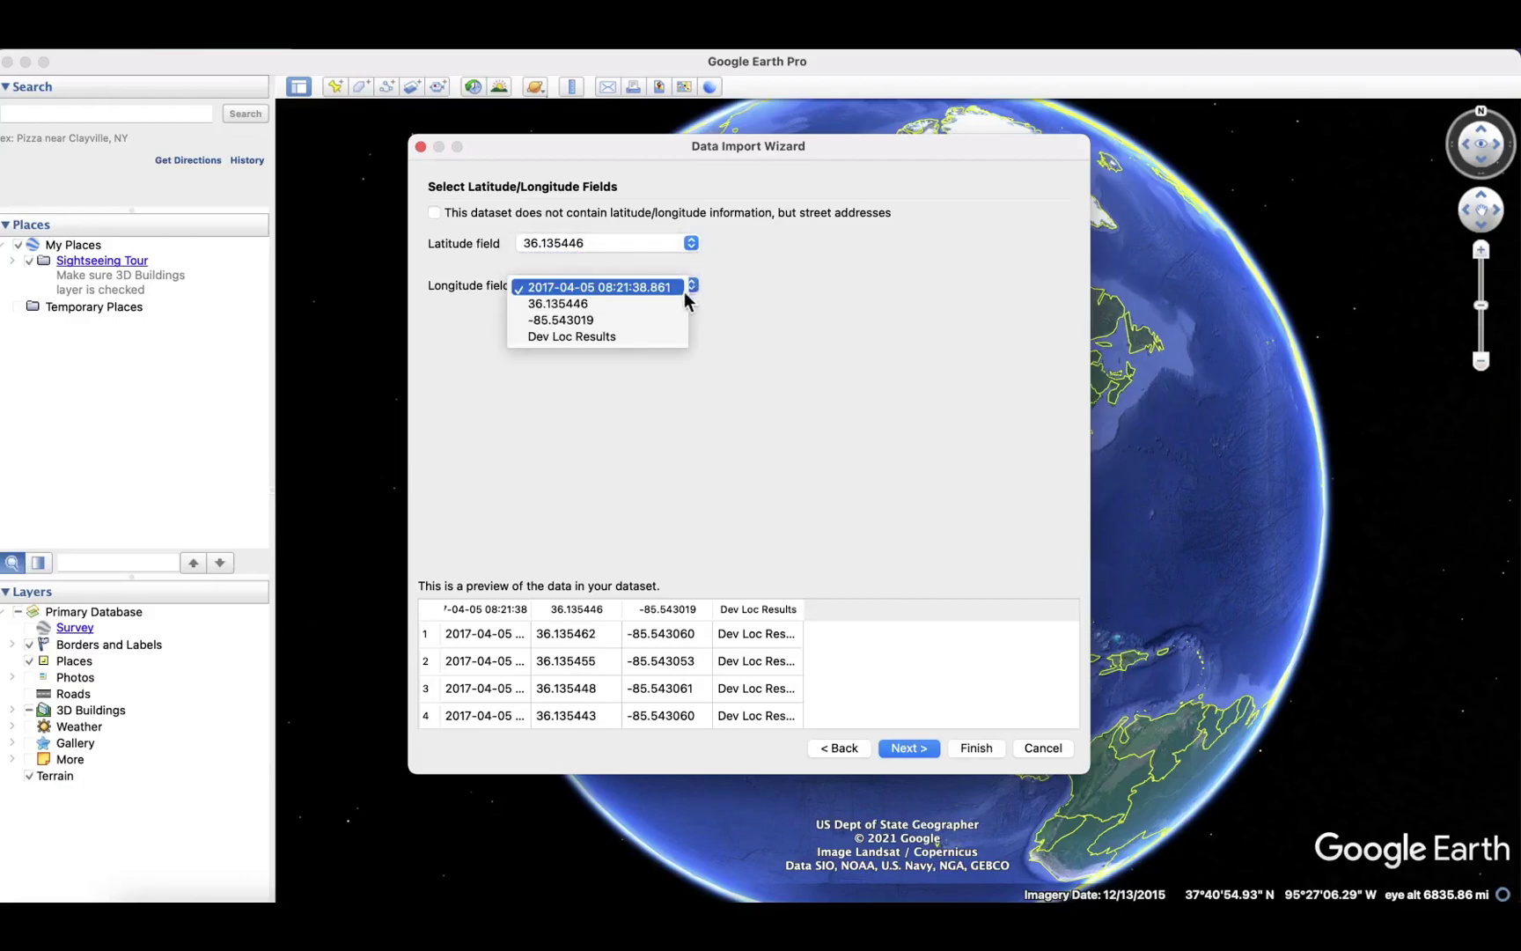
click(659, 320)
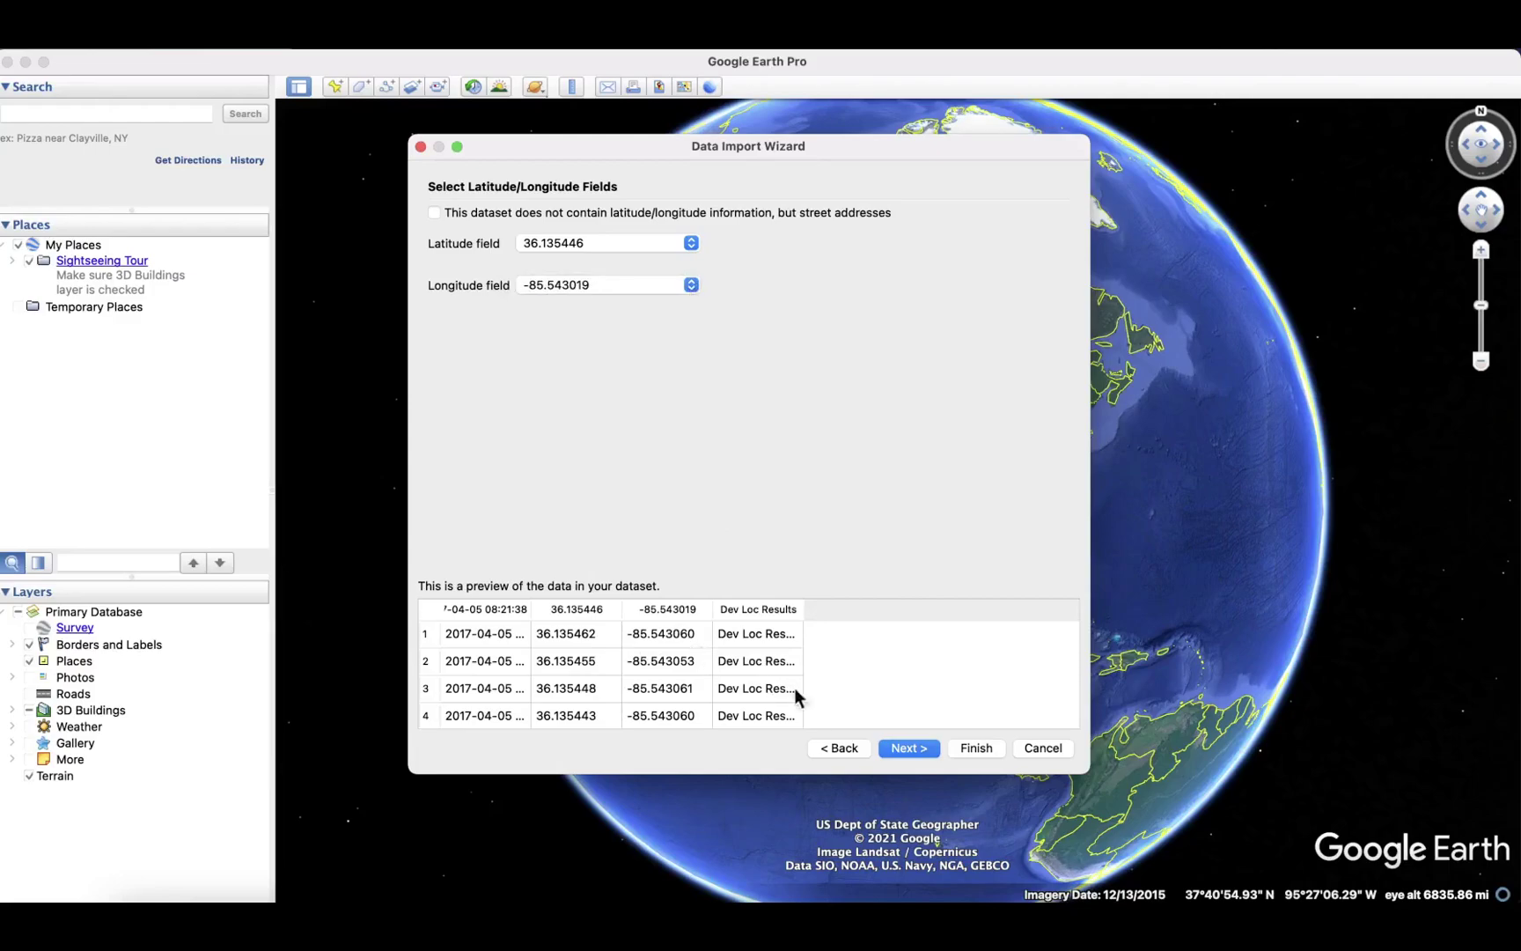
click(975, 746)
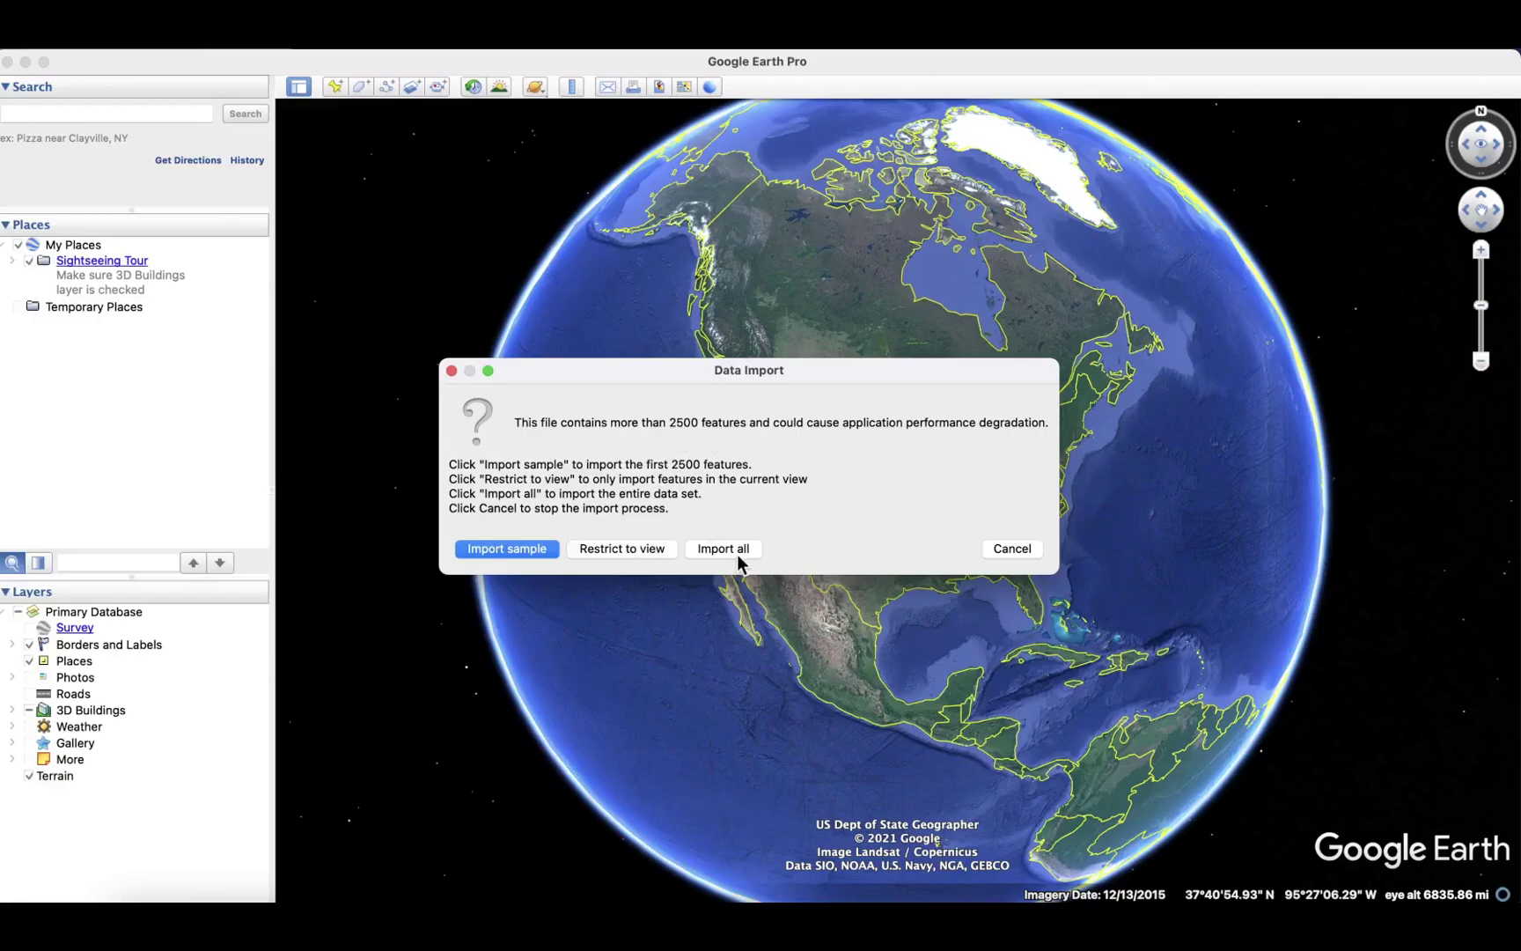
Check the latlong table in DB Browser, minimize it, then import all data without a style template
click(1232, 925)
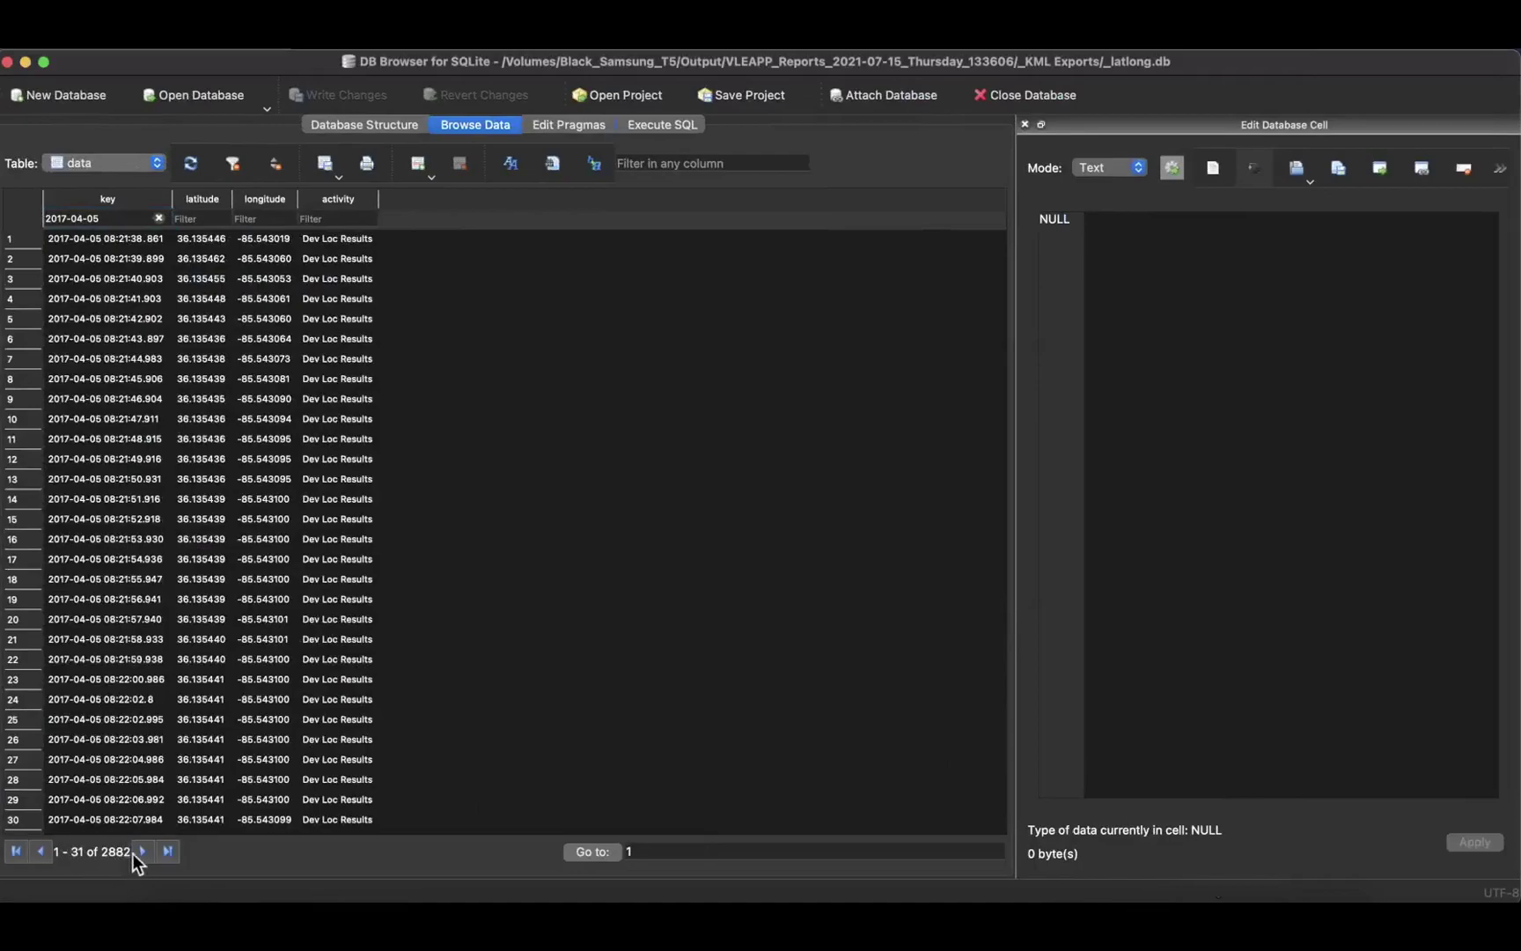
click(24, 61)
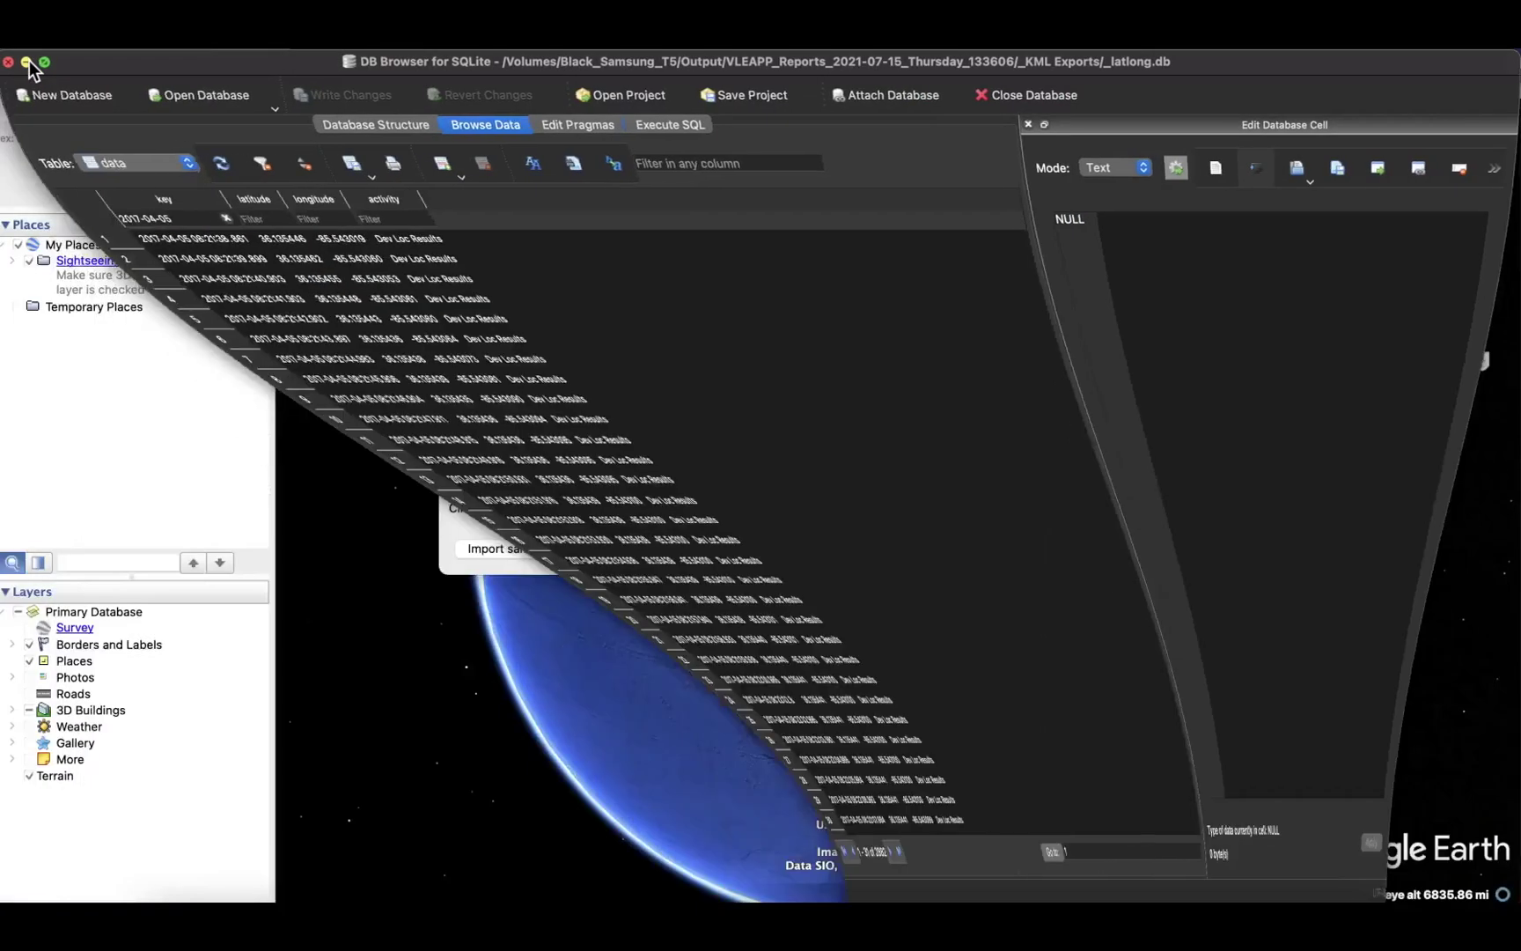
click(730, 546)
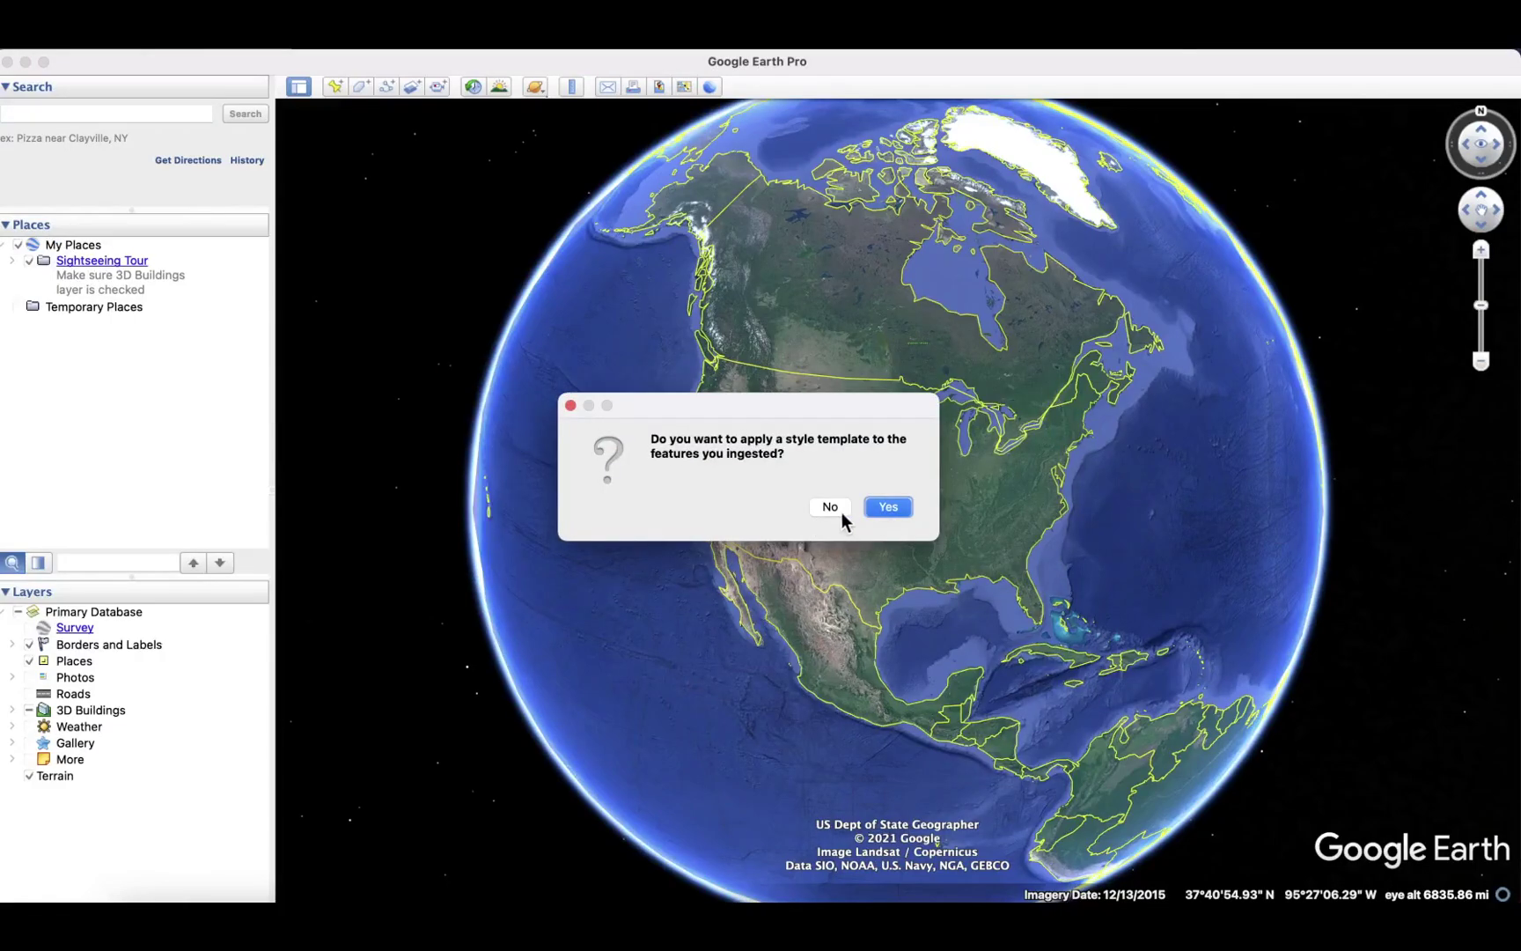
click(830, 507)
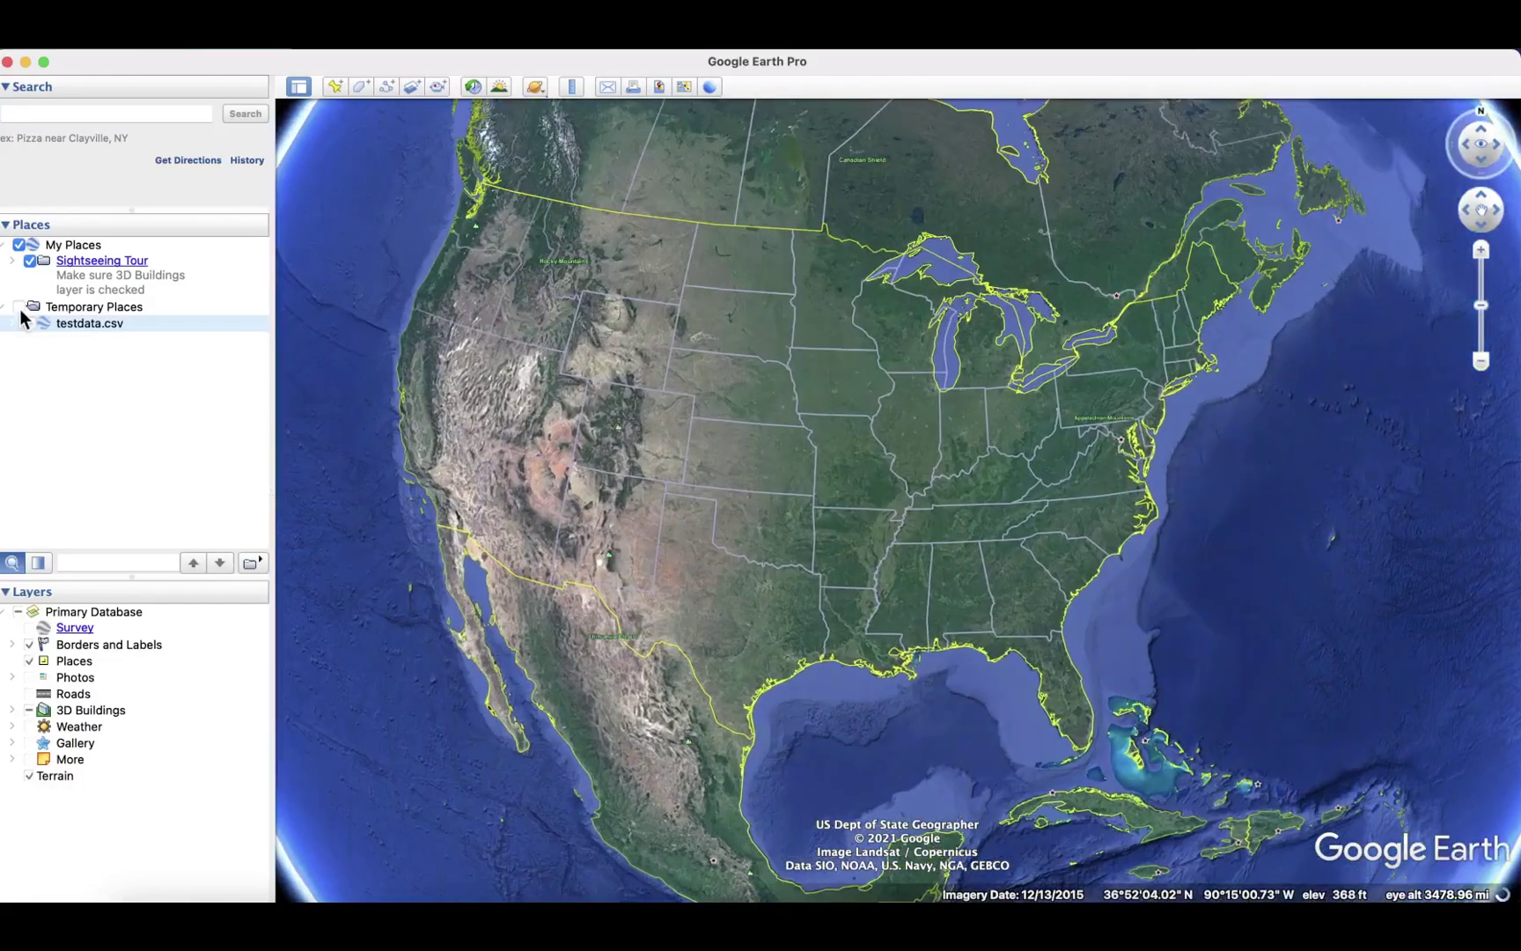
Turn on testdata.csv and pan along the plotted route toward its start
click(19, 308)
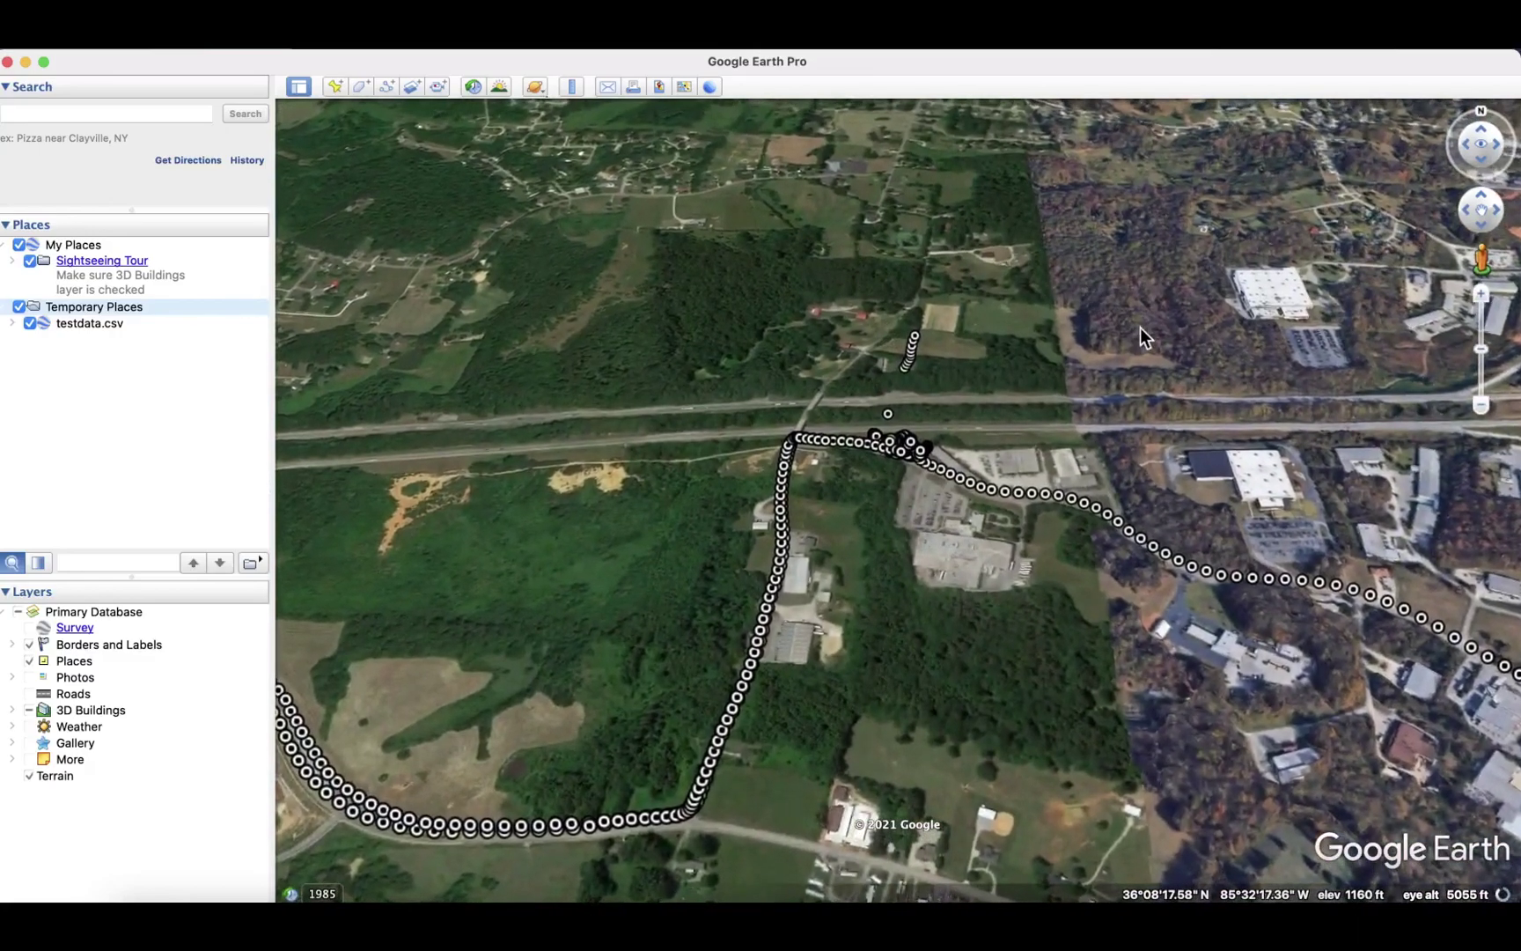
drag(1030, 331, 846, 335)
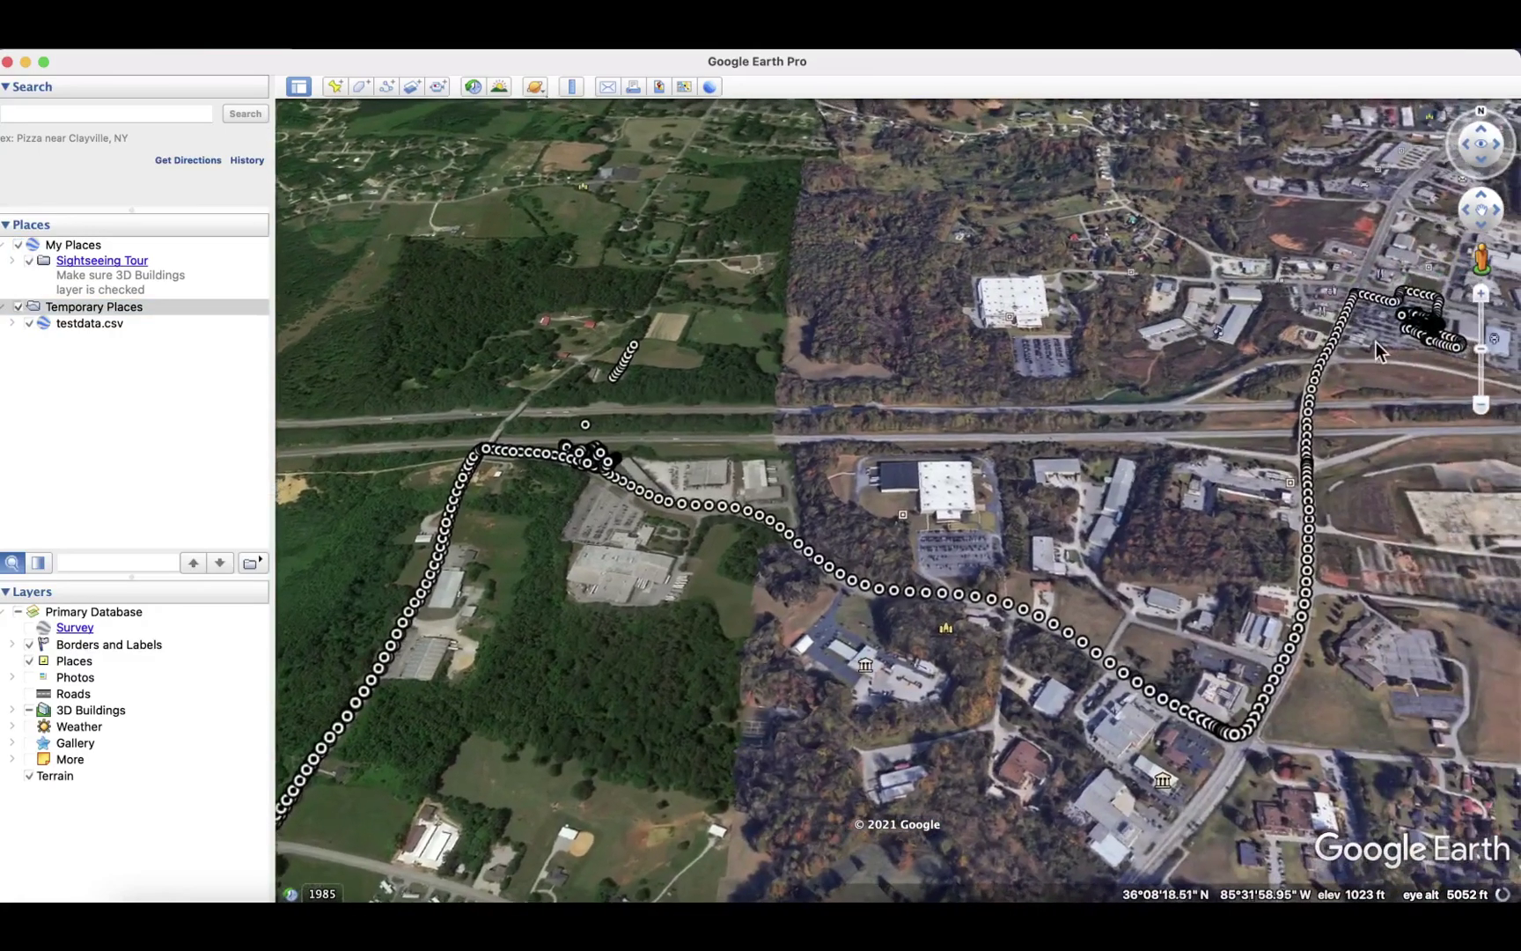
drag(1390, 352, 1283, 403)
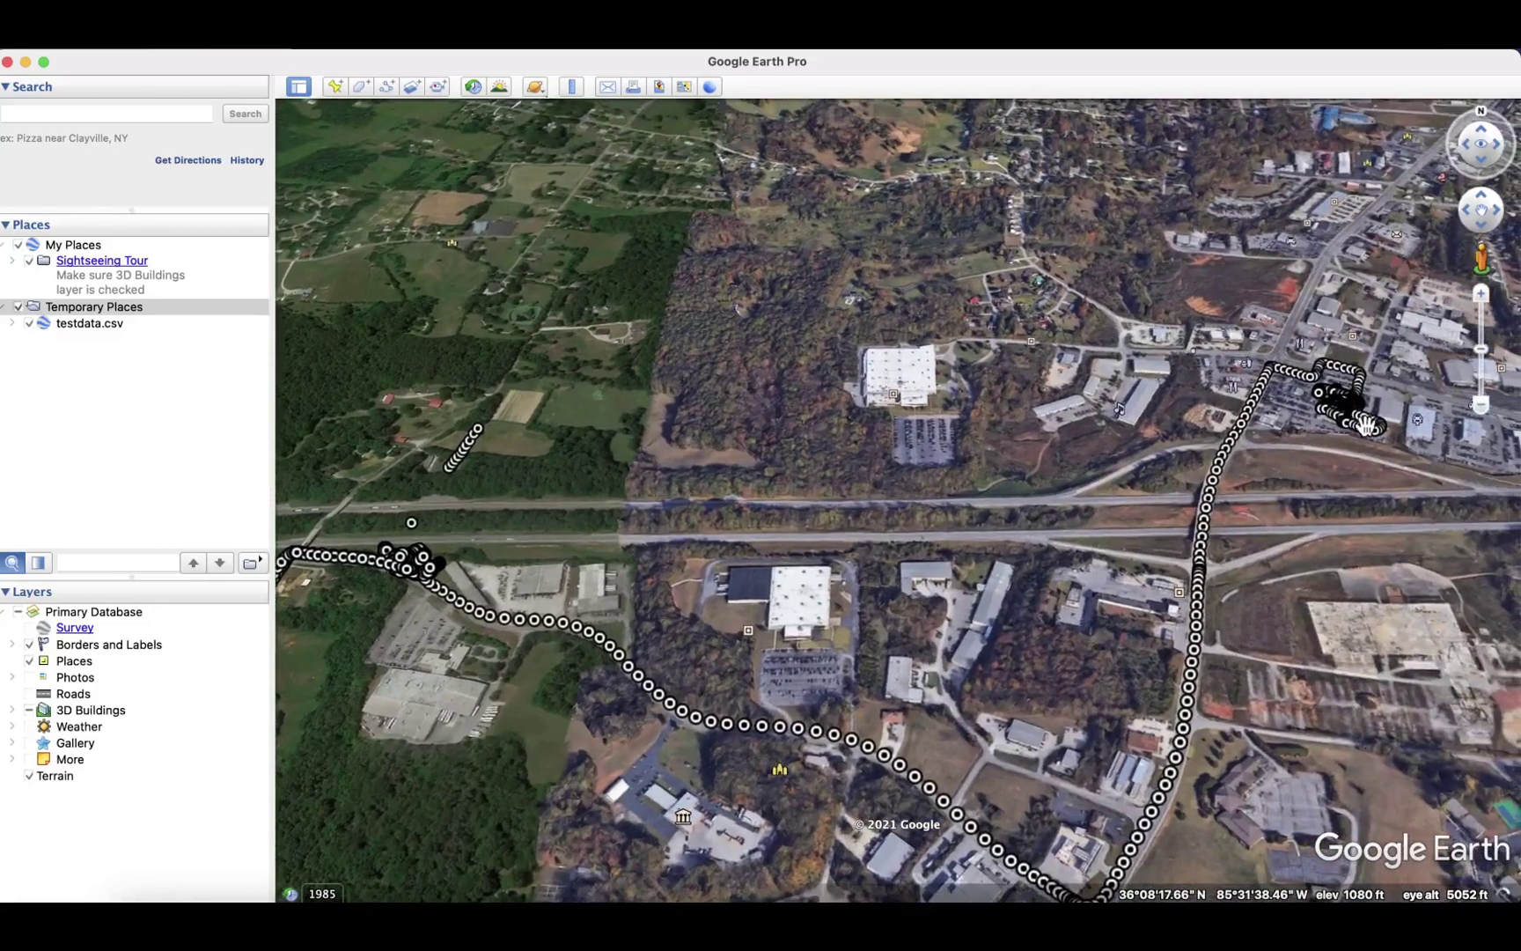
key(Down)
key(Left)
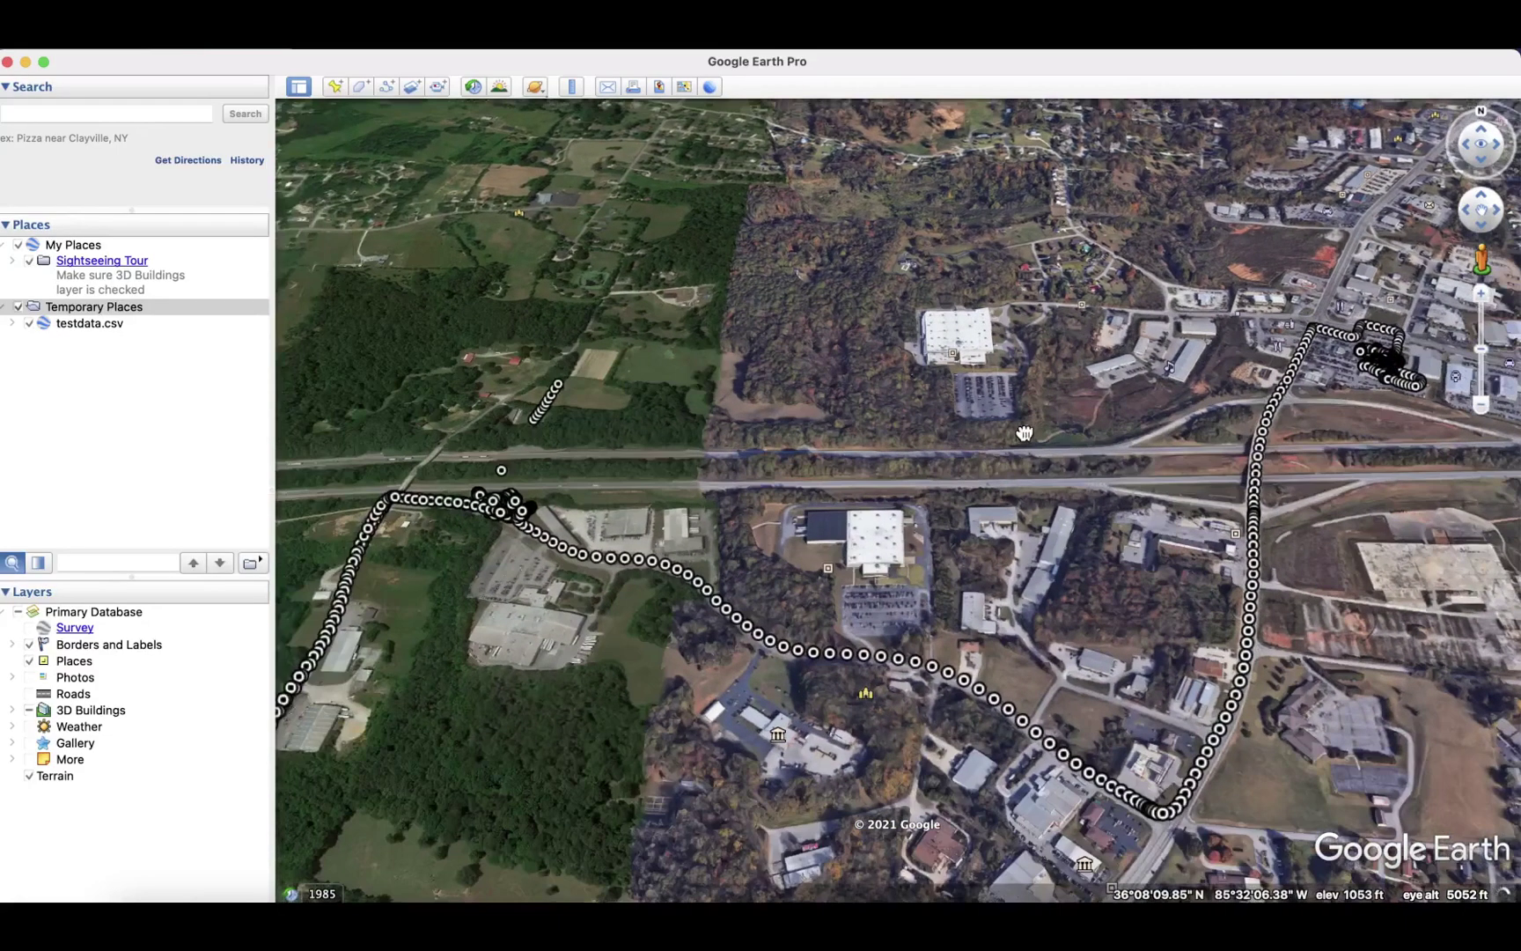
key(Left)
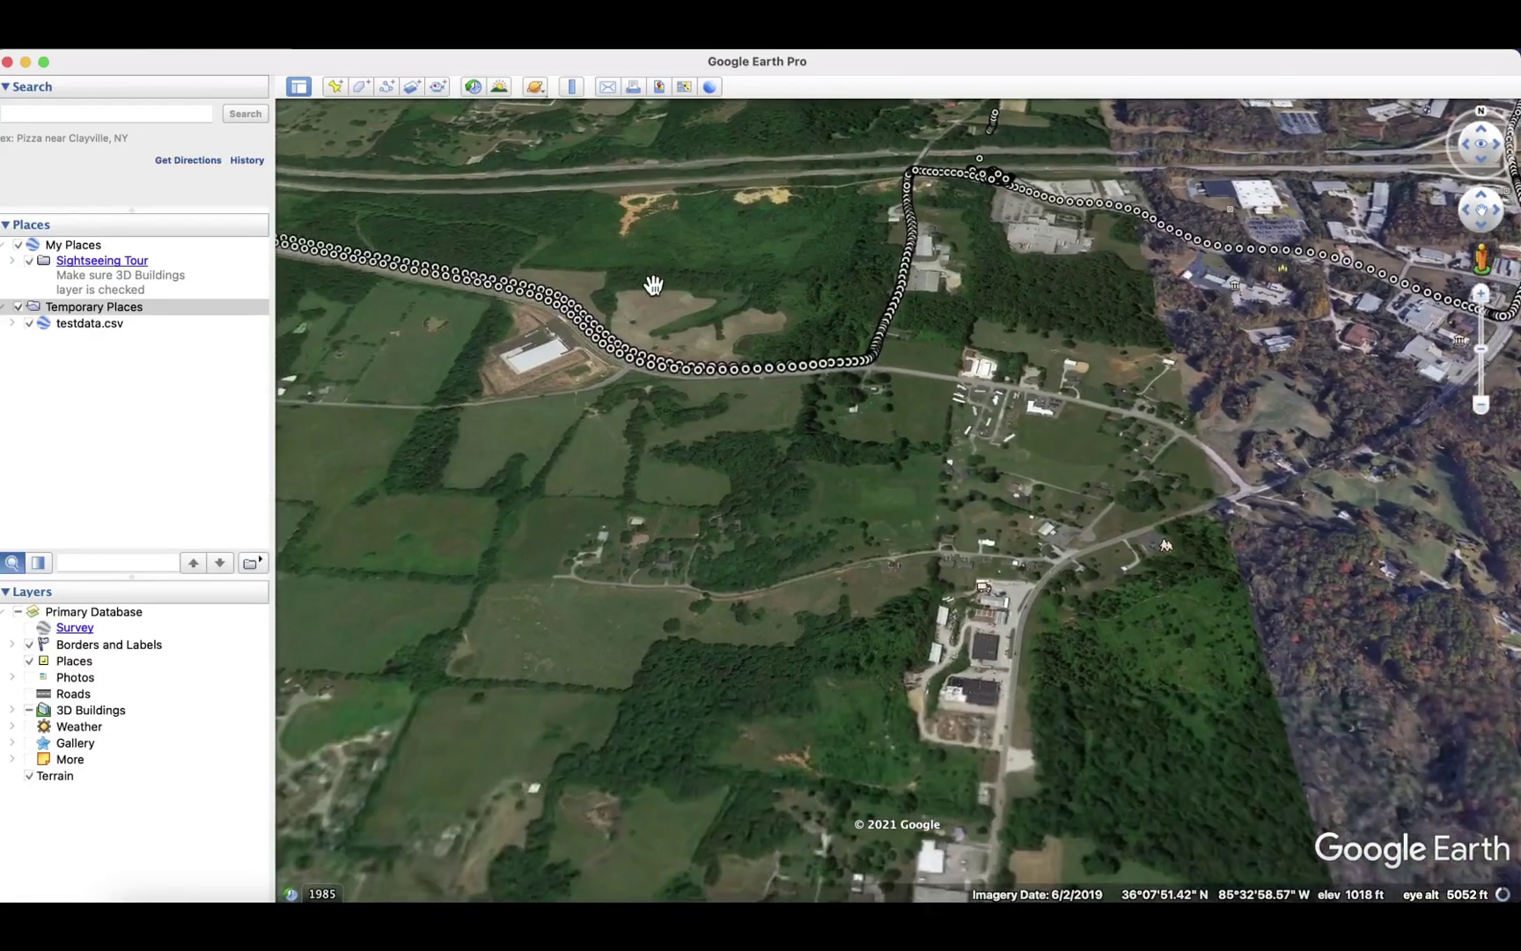
key(Left)
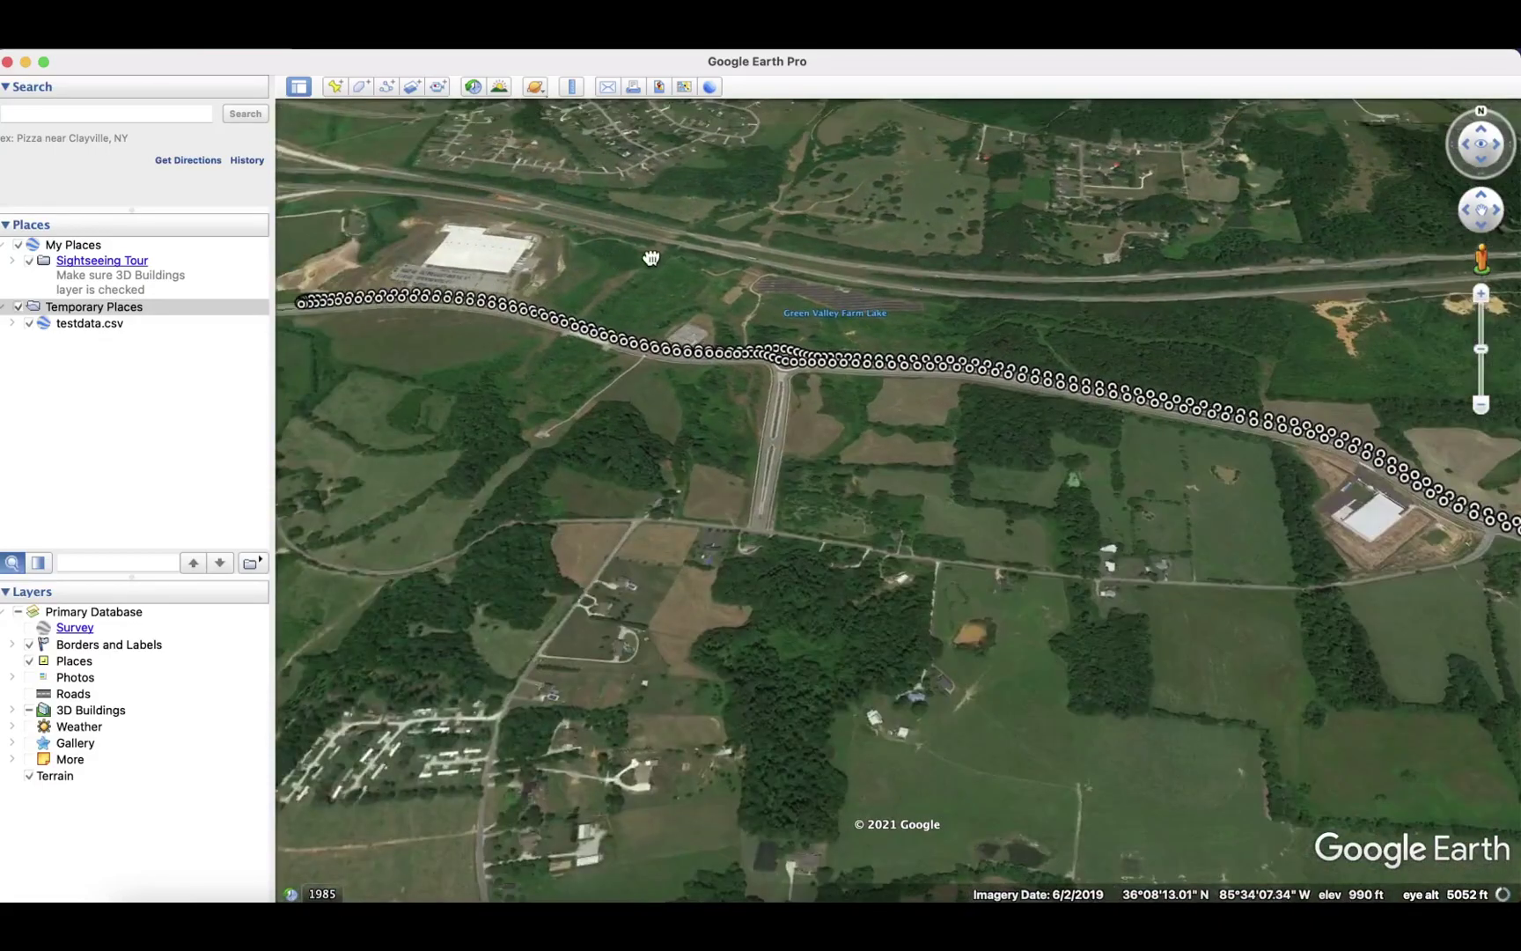
key(Up)
key(Left)
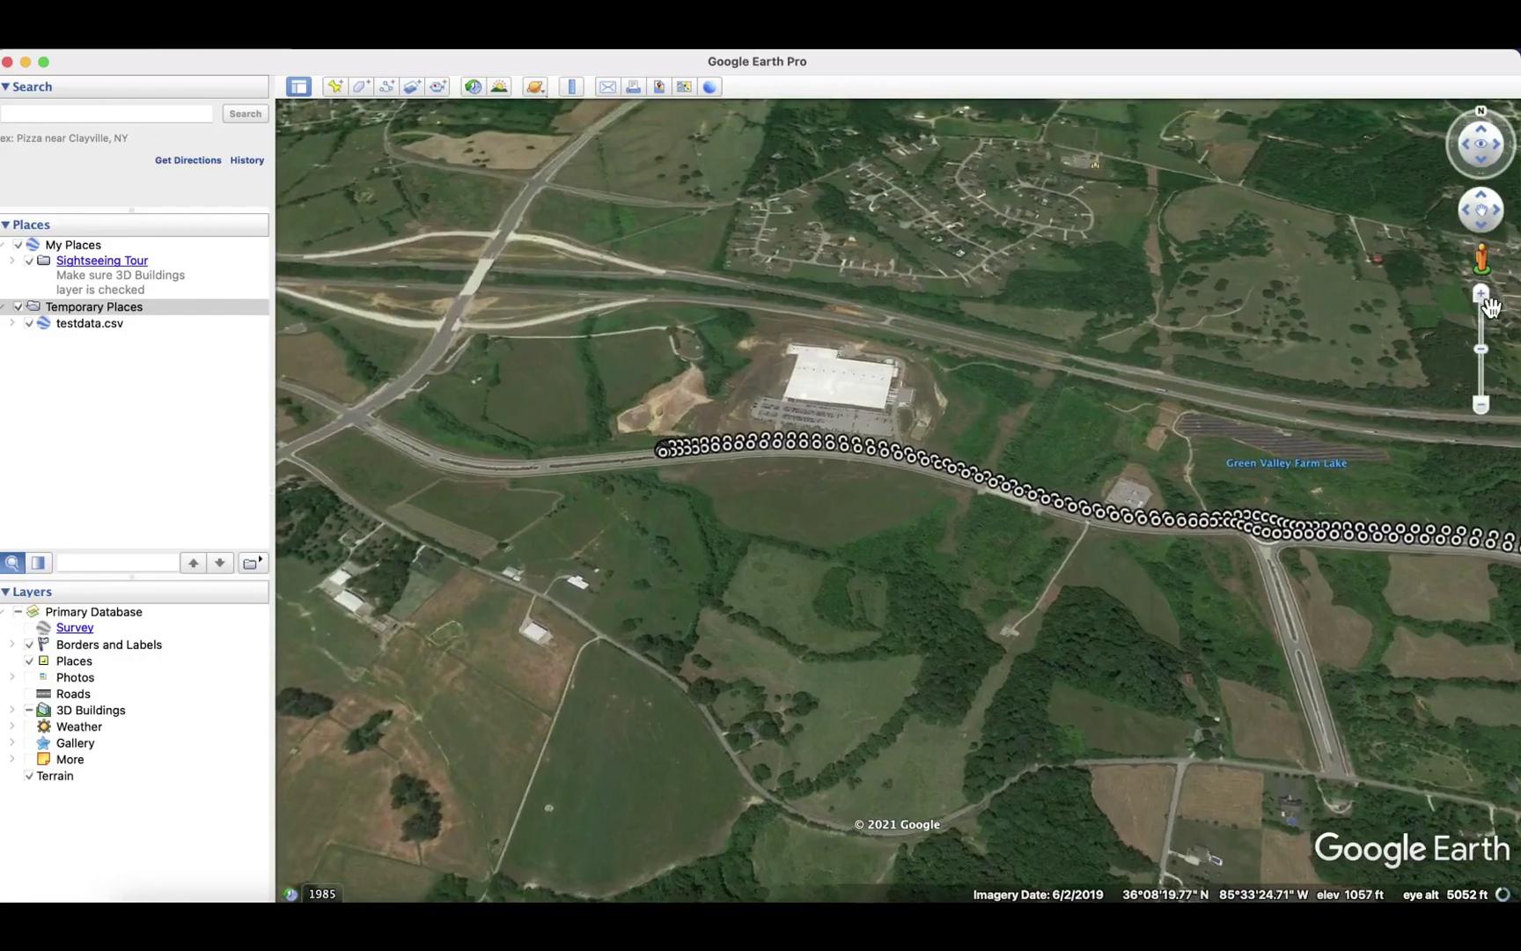
Zoom in on the first track point, view its details balloon, then close it
click(1484, 296)
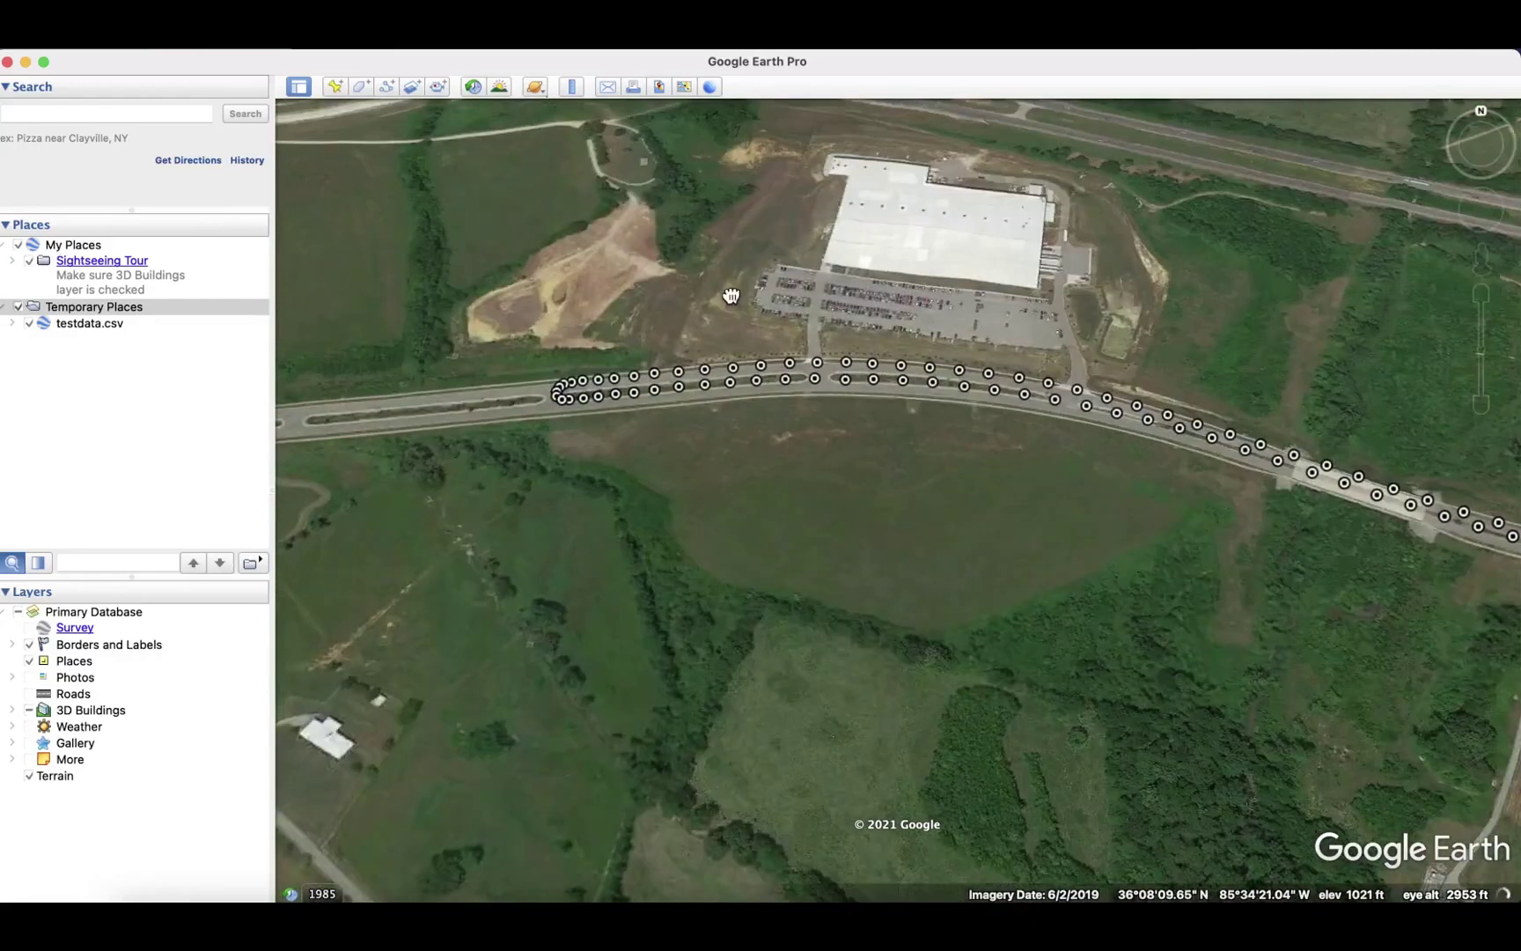
drag(730, 296, 769, 303)
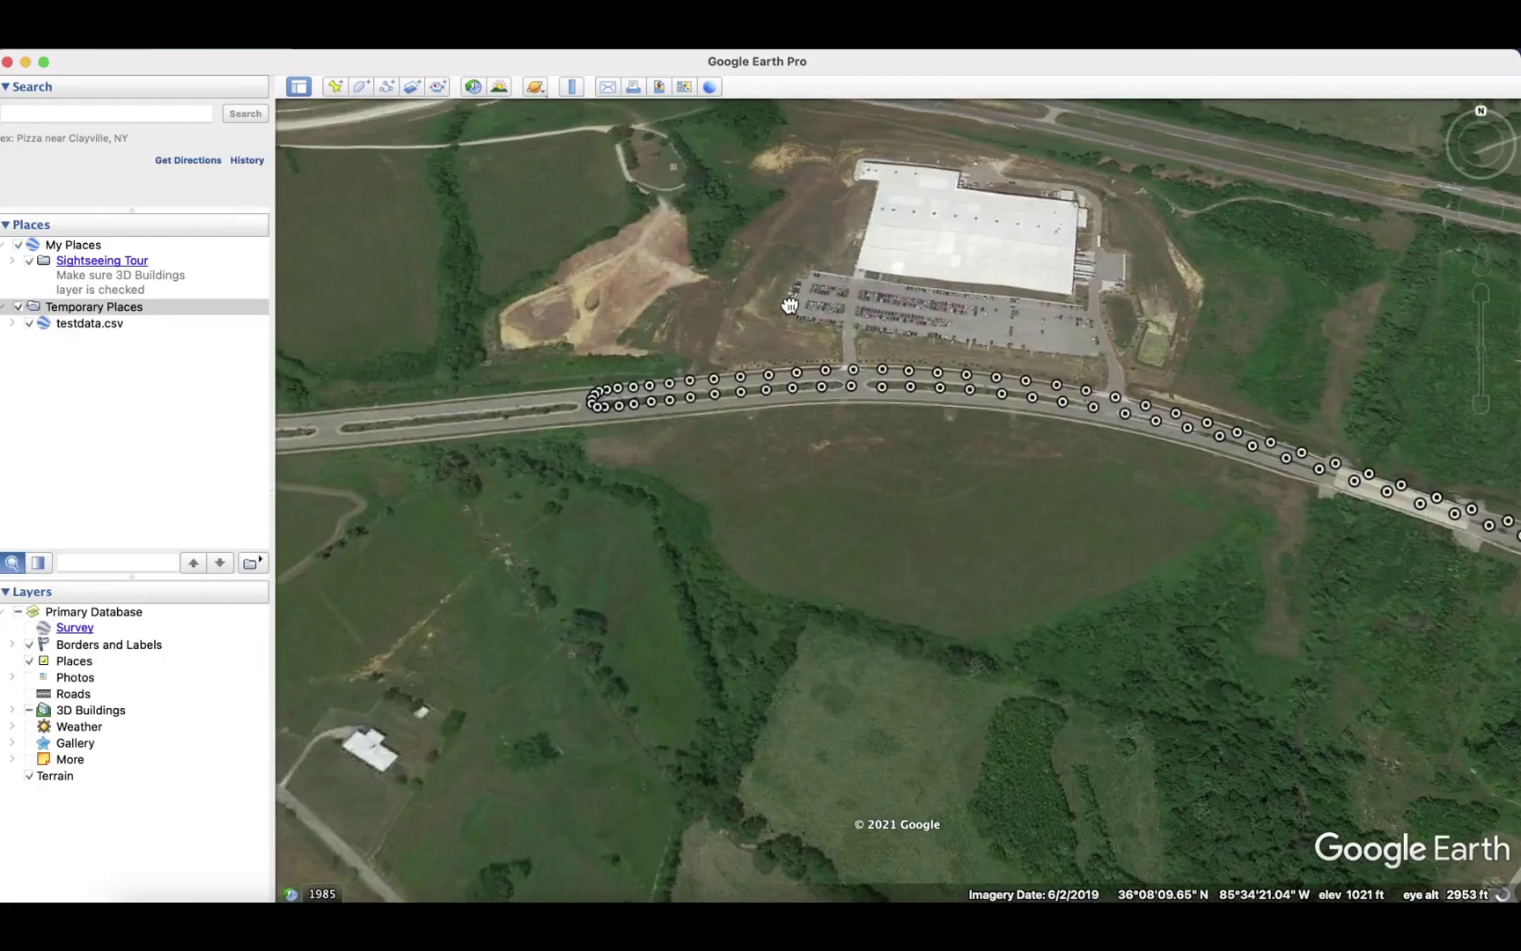
click(605, 408)
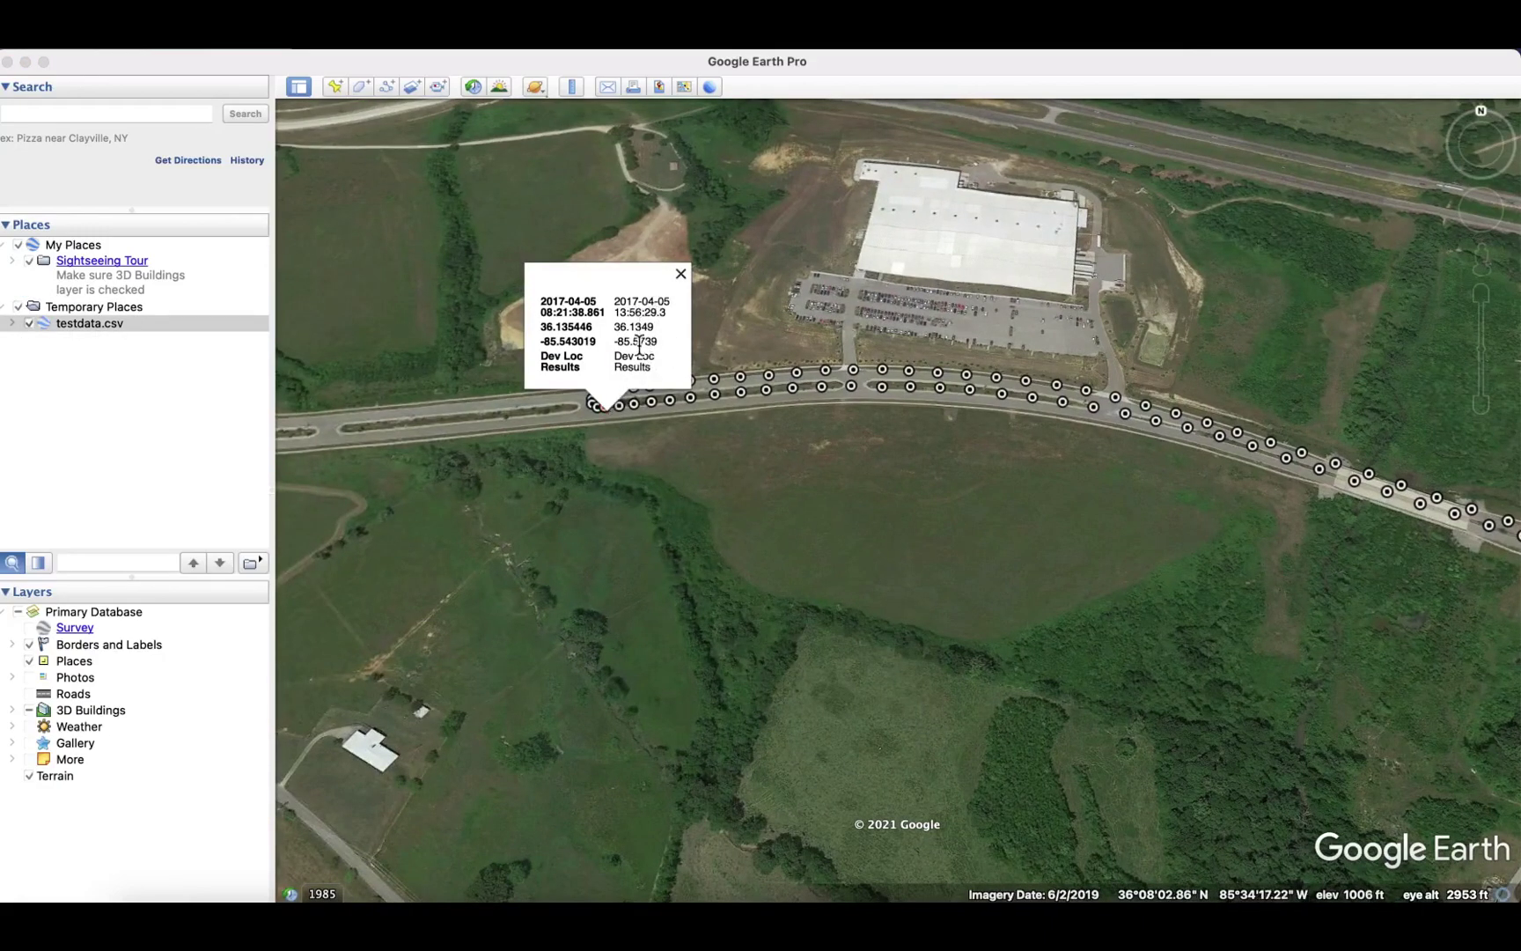
click(783, 258)
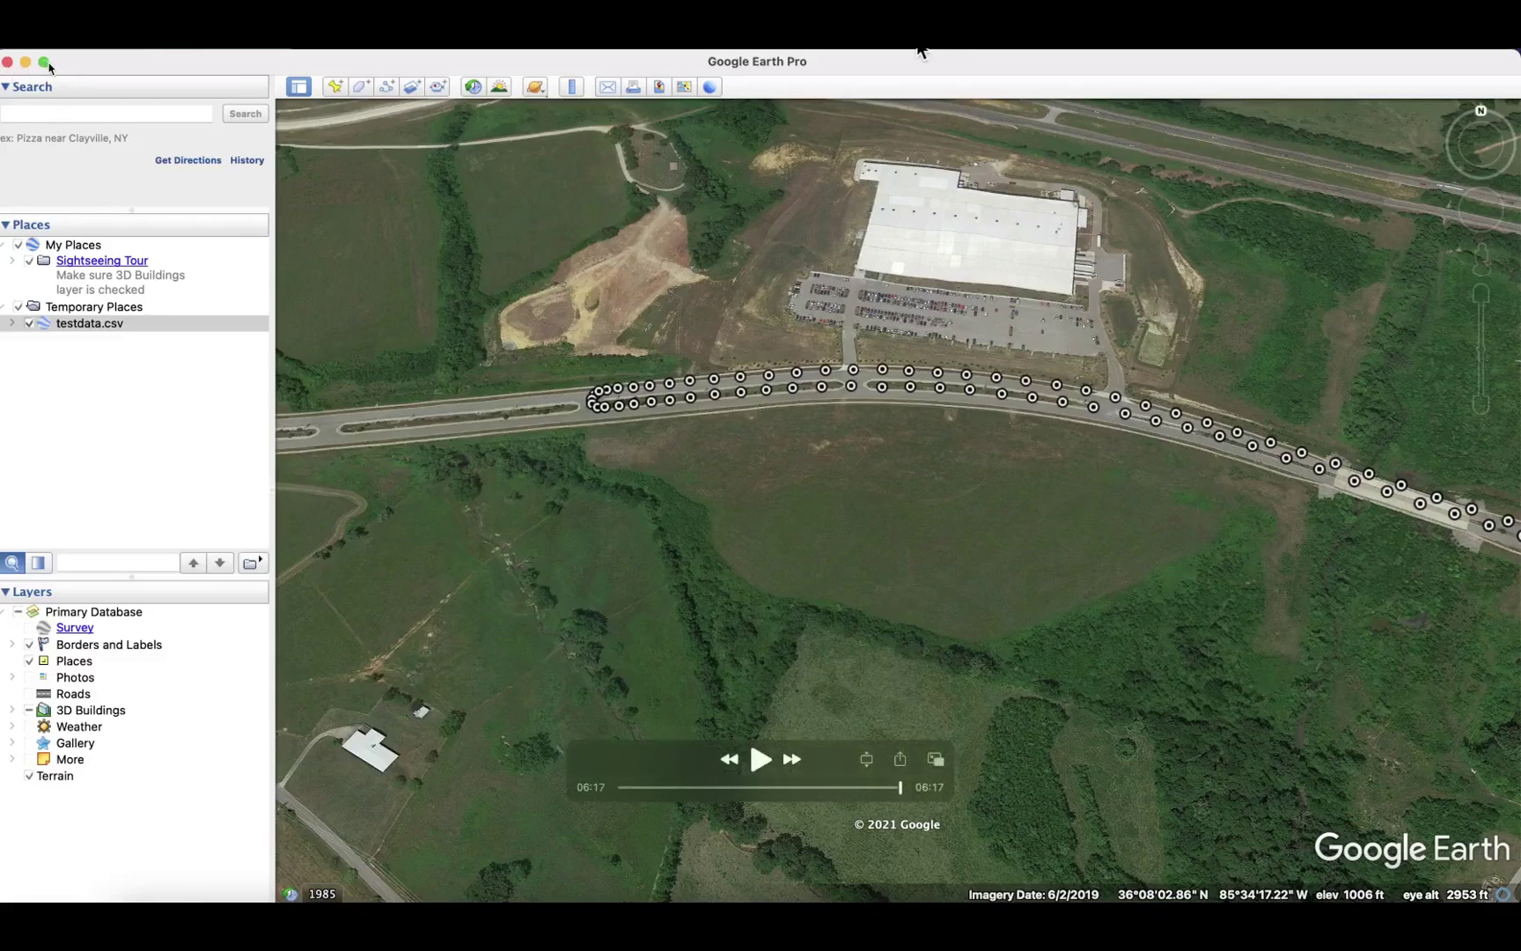
Exit full screen and close the recorded Google Earth video
key(Escape)
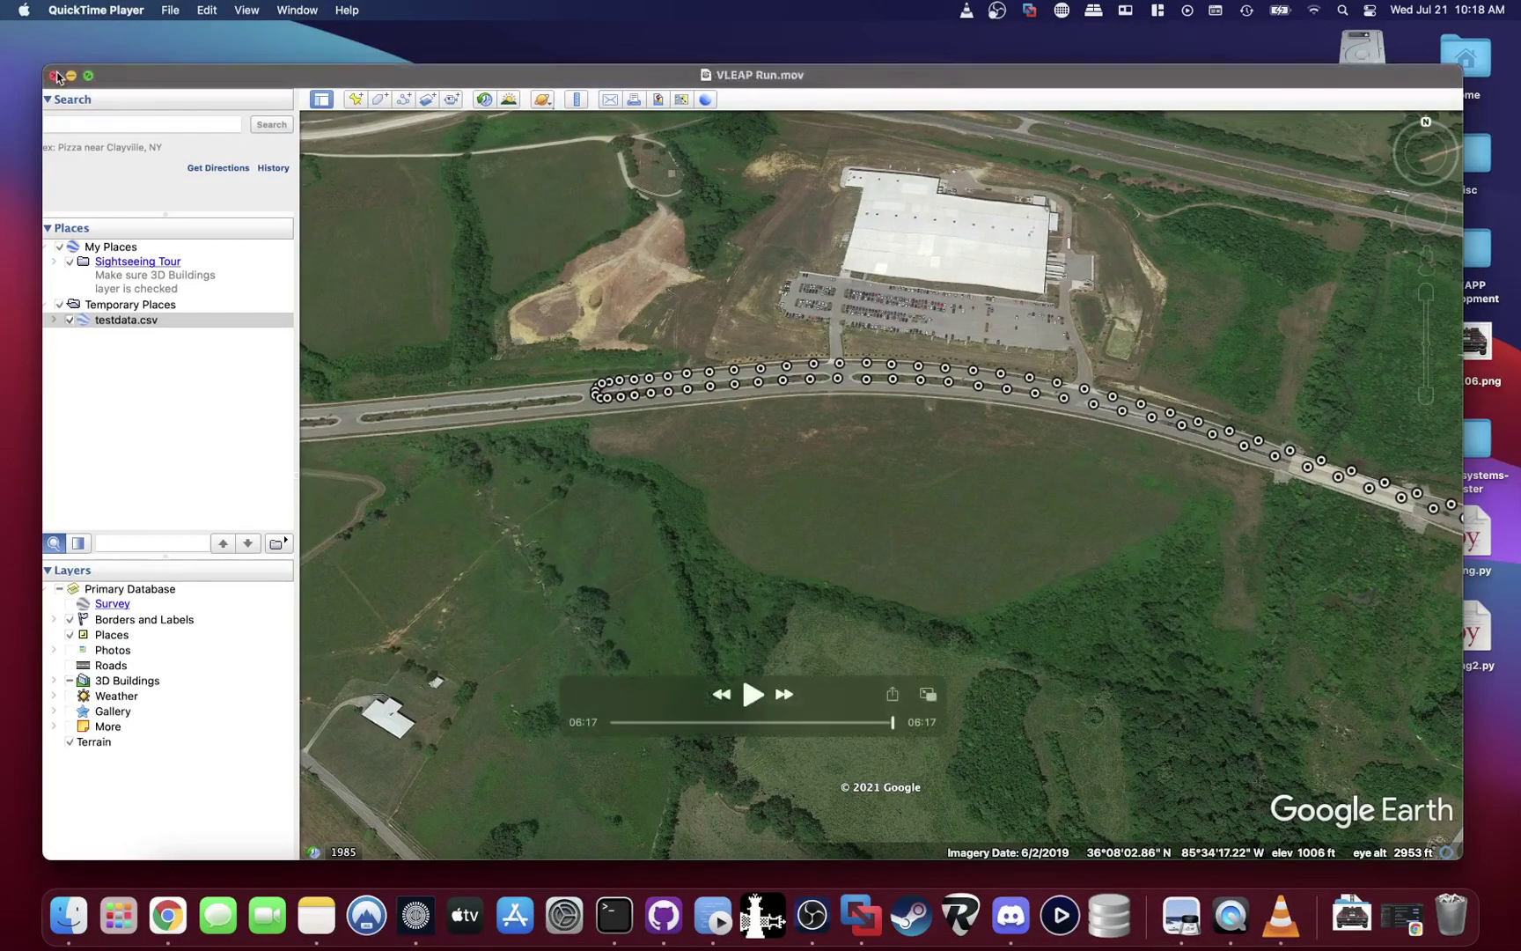
click(51, 76)
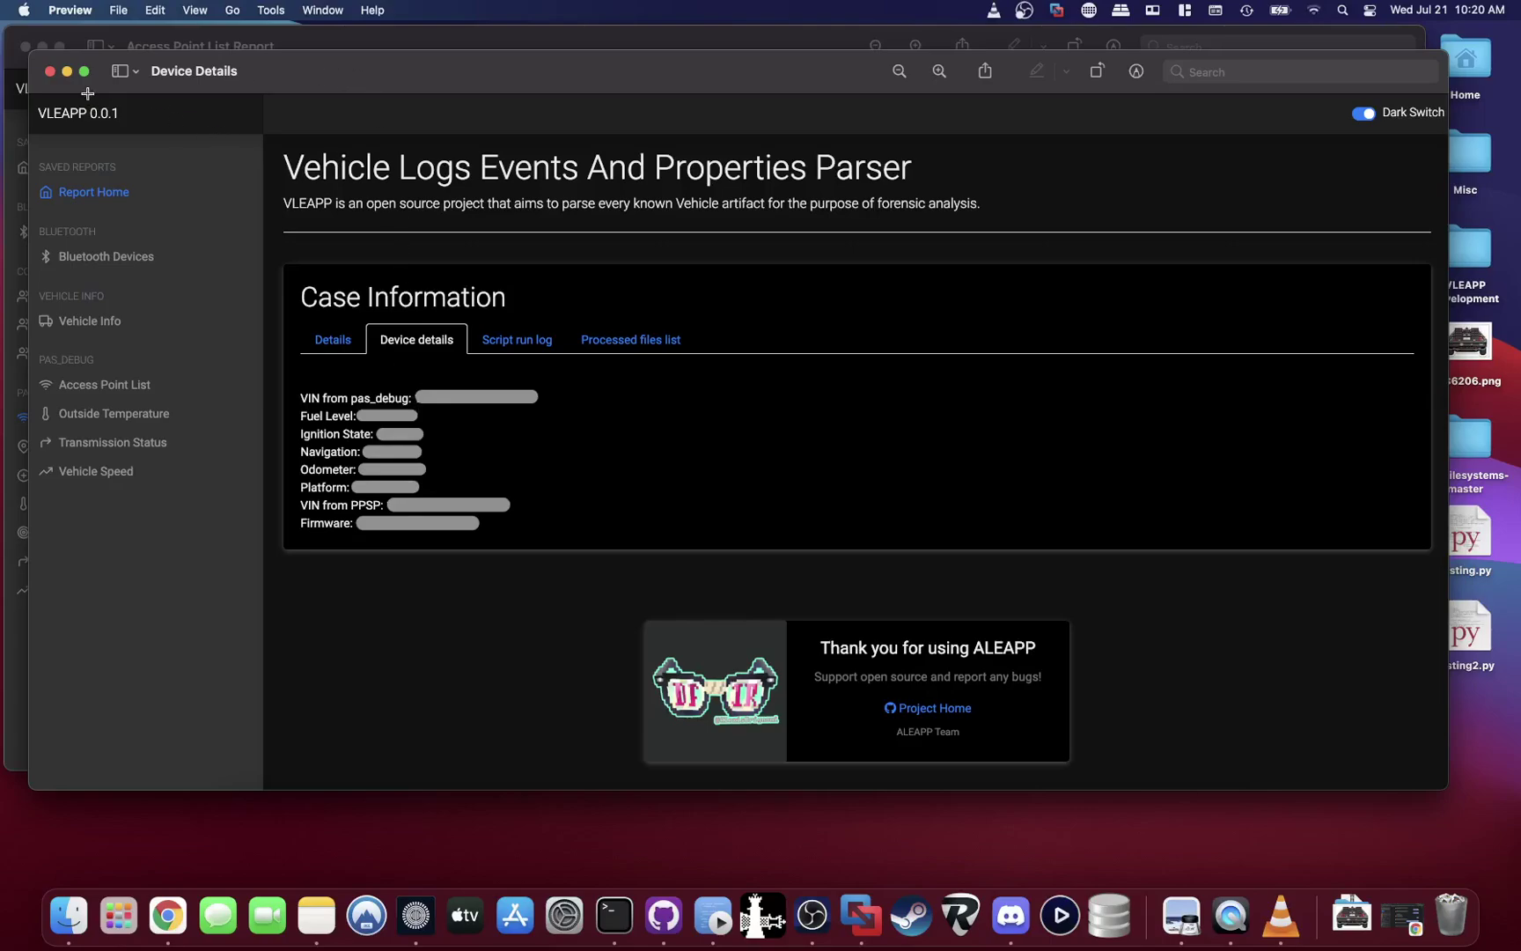
Rearrange the Preview windows so the Road Speed Limits report covers Device Details
mouse_move(225, 77)
mouse_down()
mouse_move(183, 51)
mouse_move(204, 57)
mouse_up()
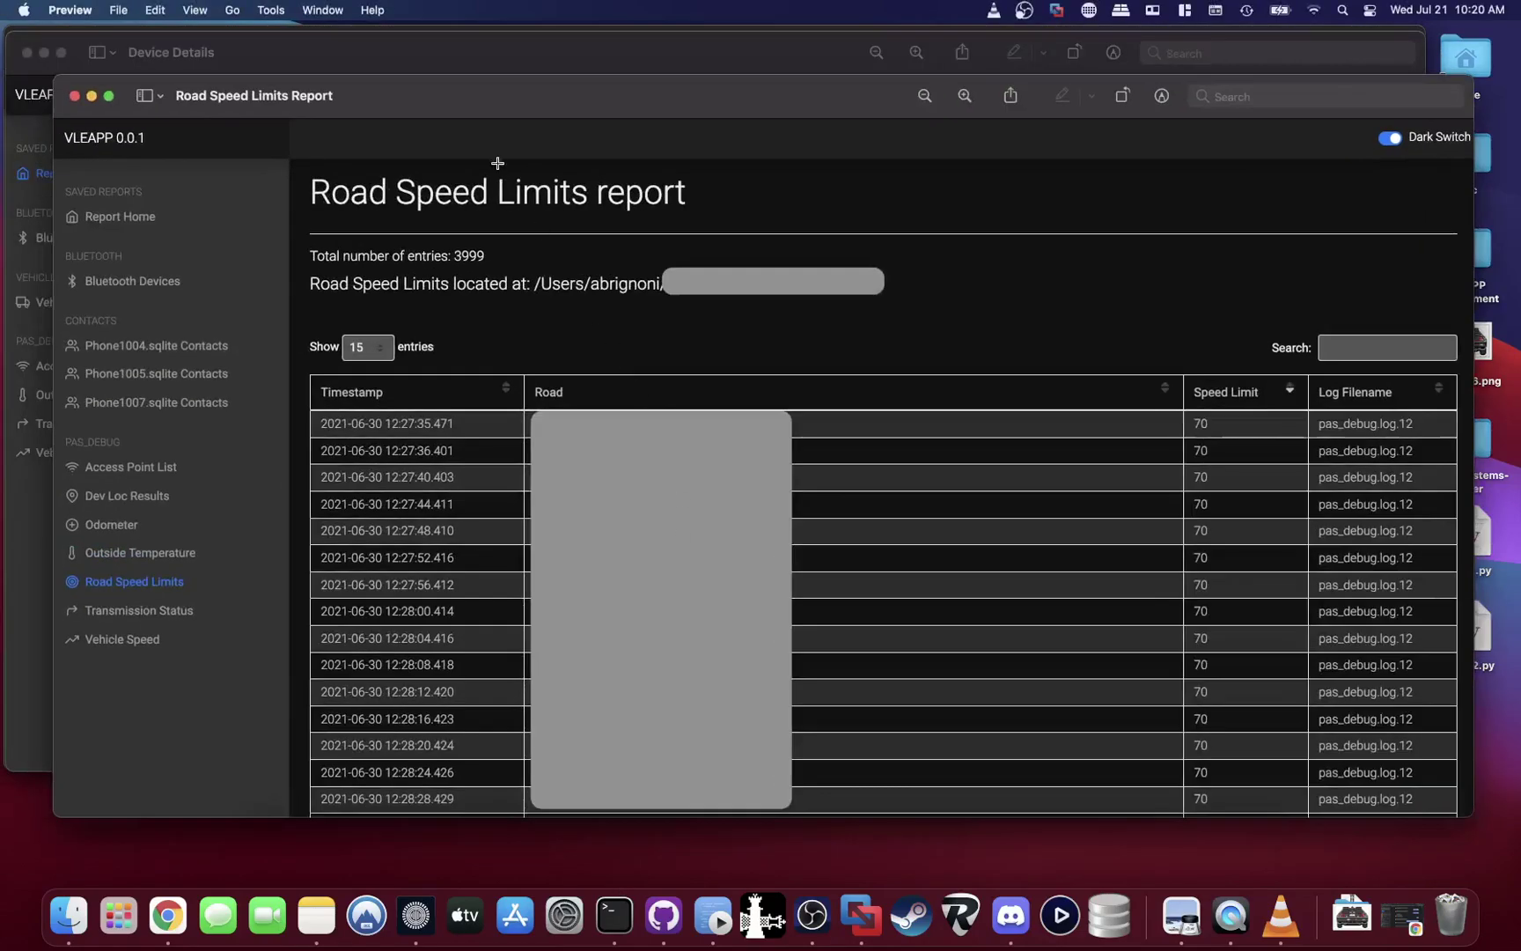
drag(488, 99, 450, 60)
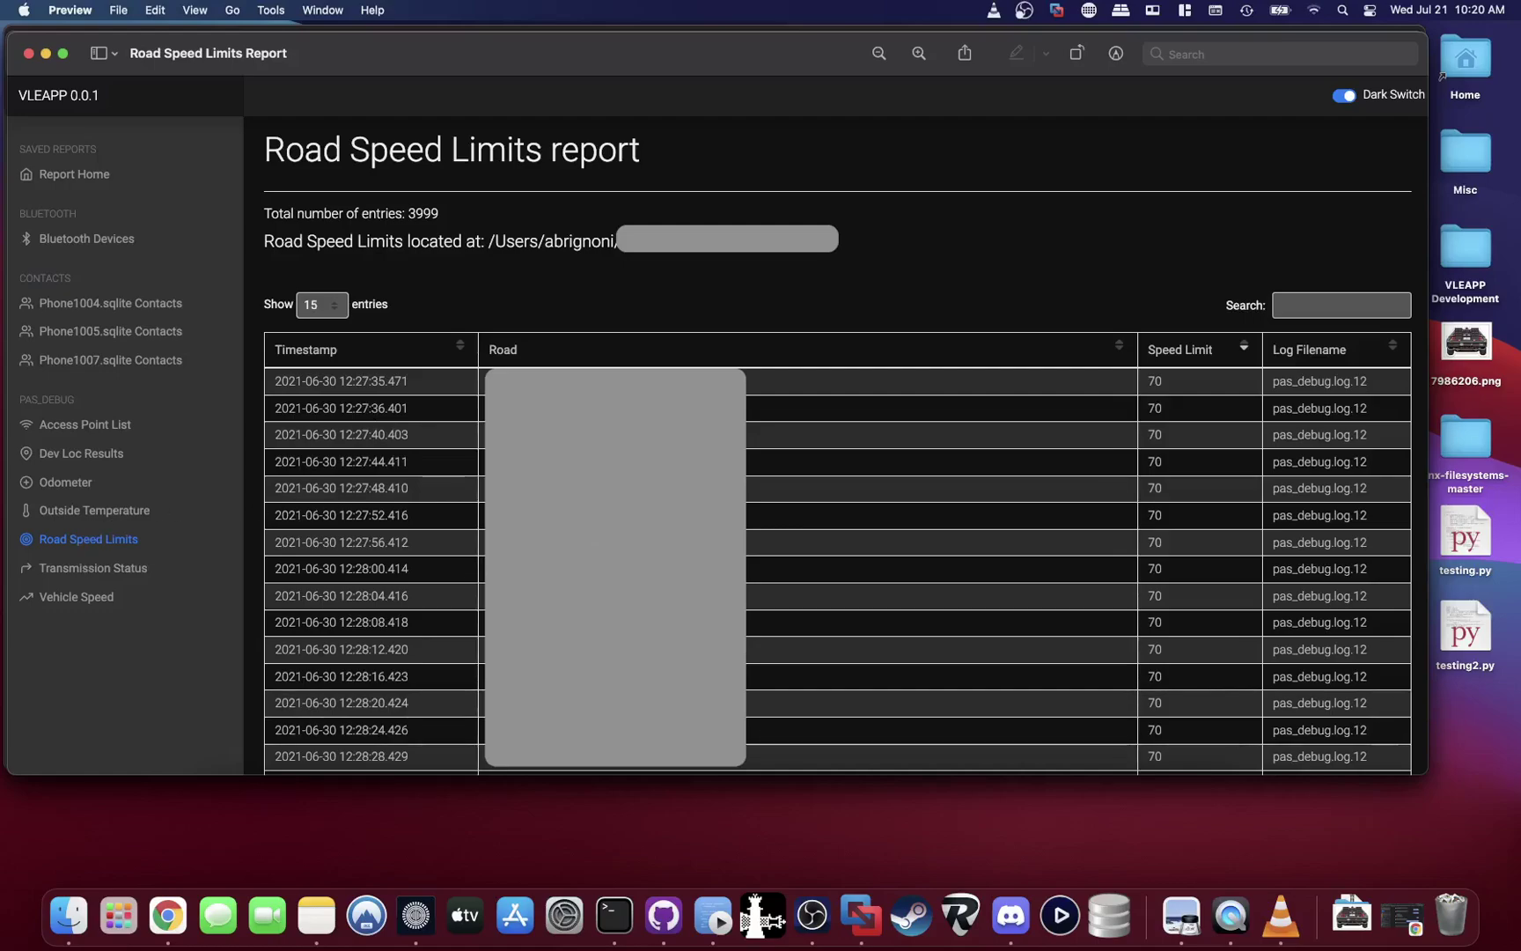
Open the Transmission Status report screenshot and move its window up-left
click(92, 567)
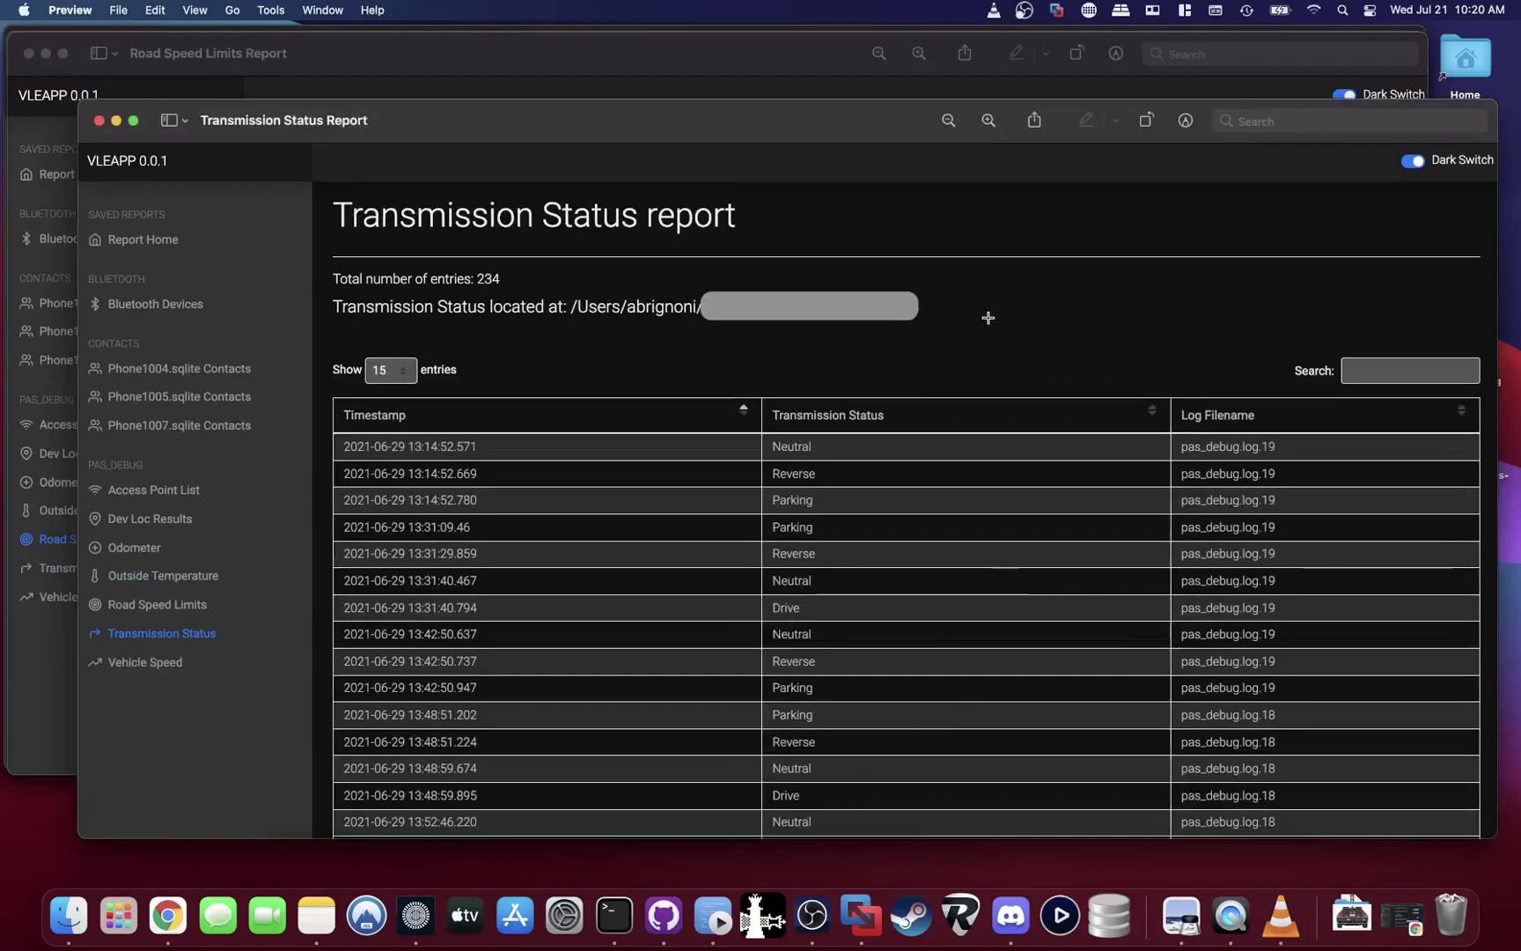
drag(784, 120, 708, 83)
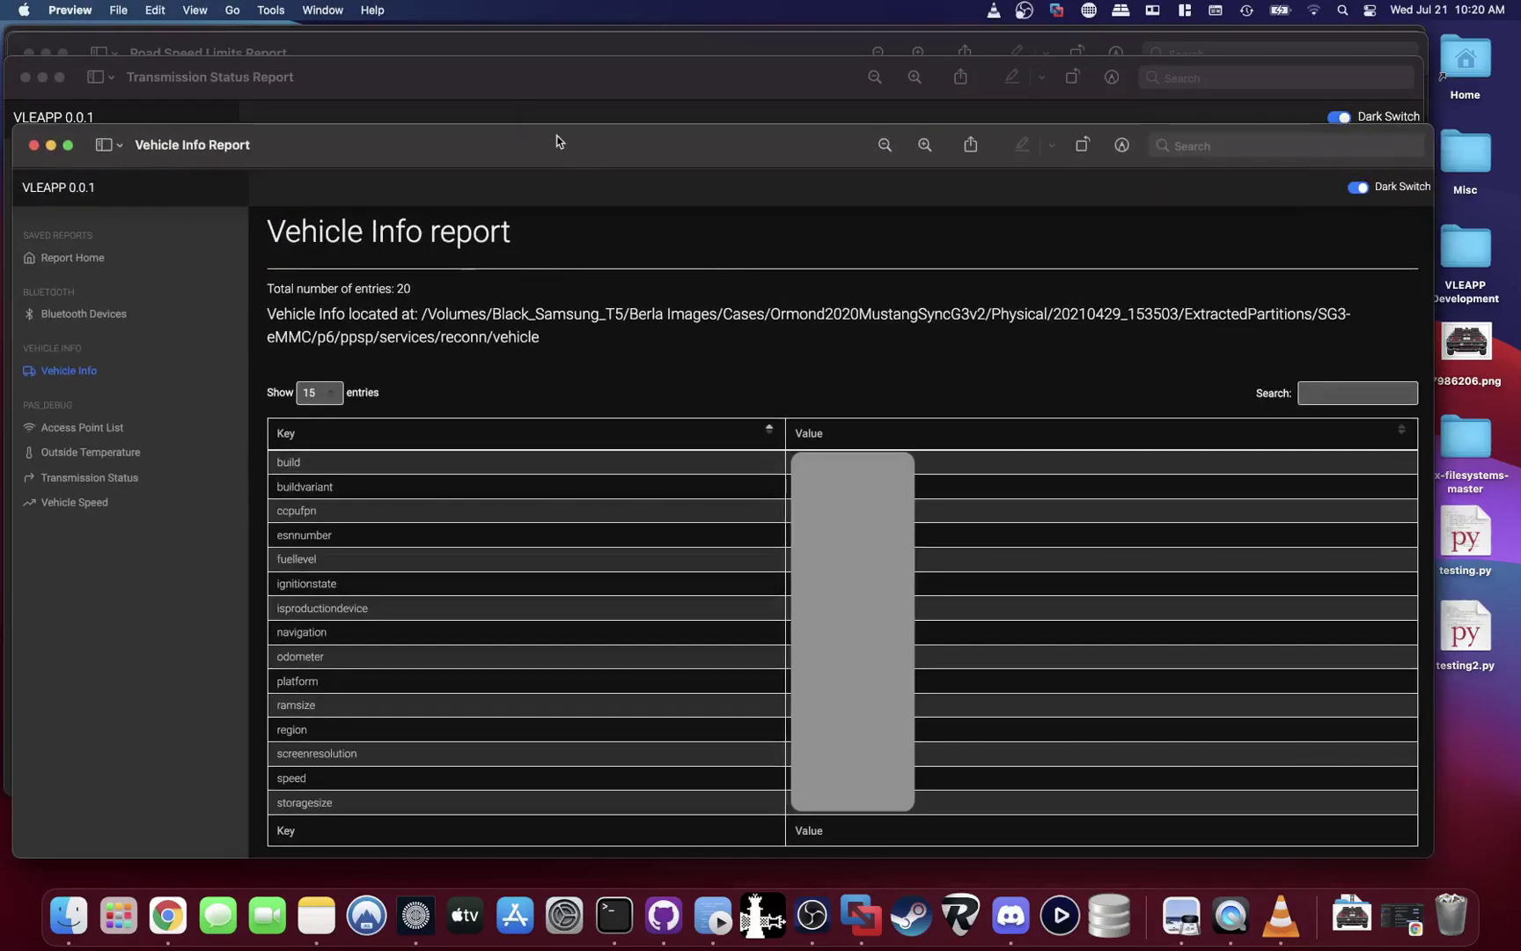
Bring the Vehicle Info report window to the front over Transmission Status
drag(557, 141, 561, 81)
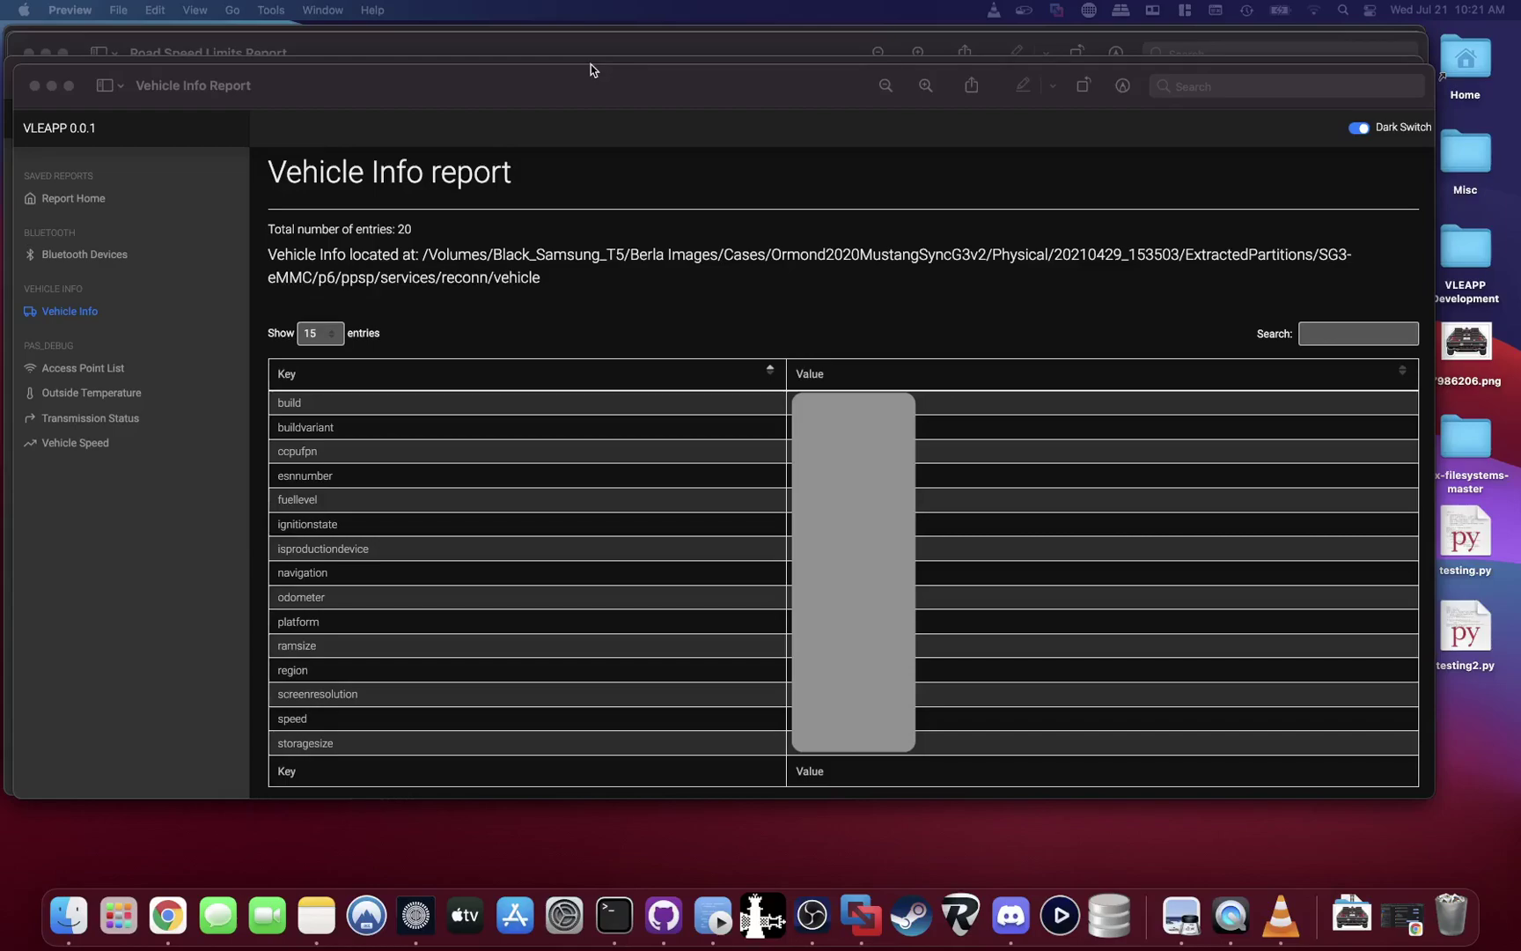
drag(578, 85, 572, 80)
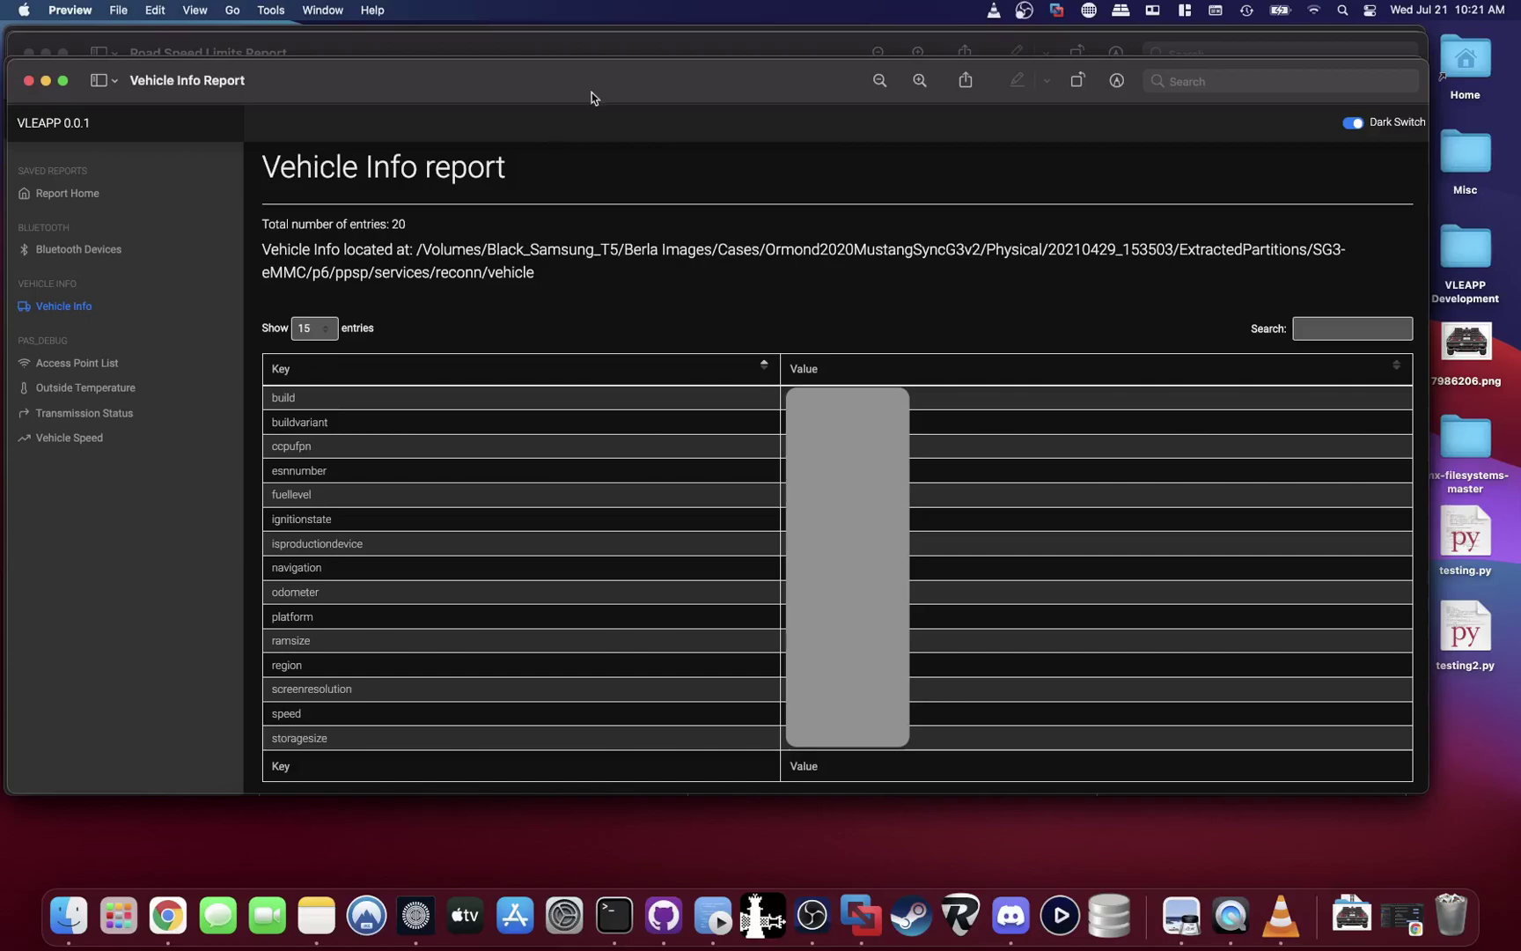